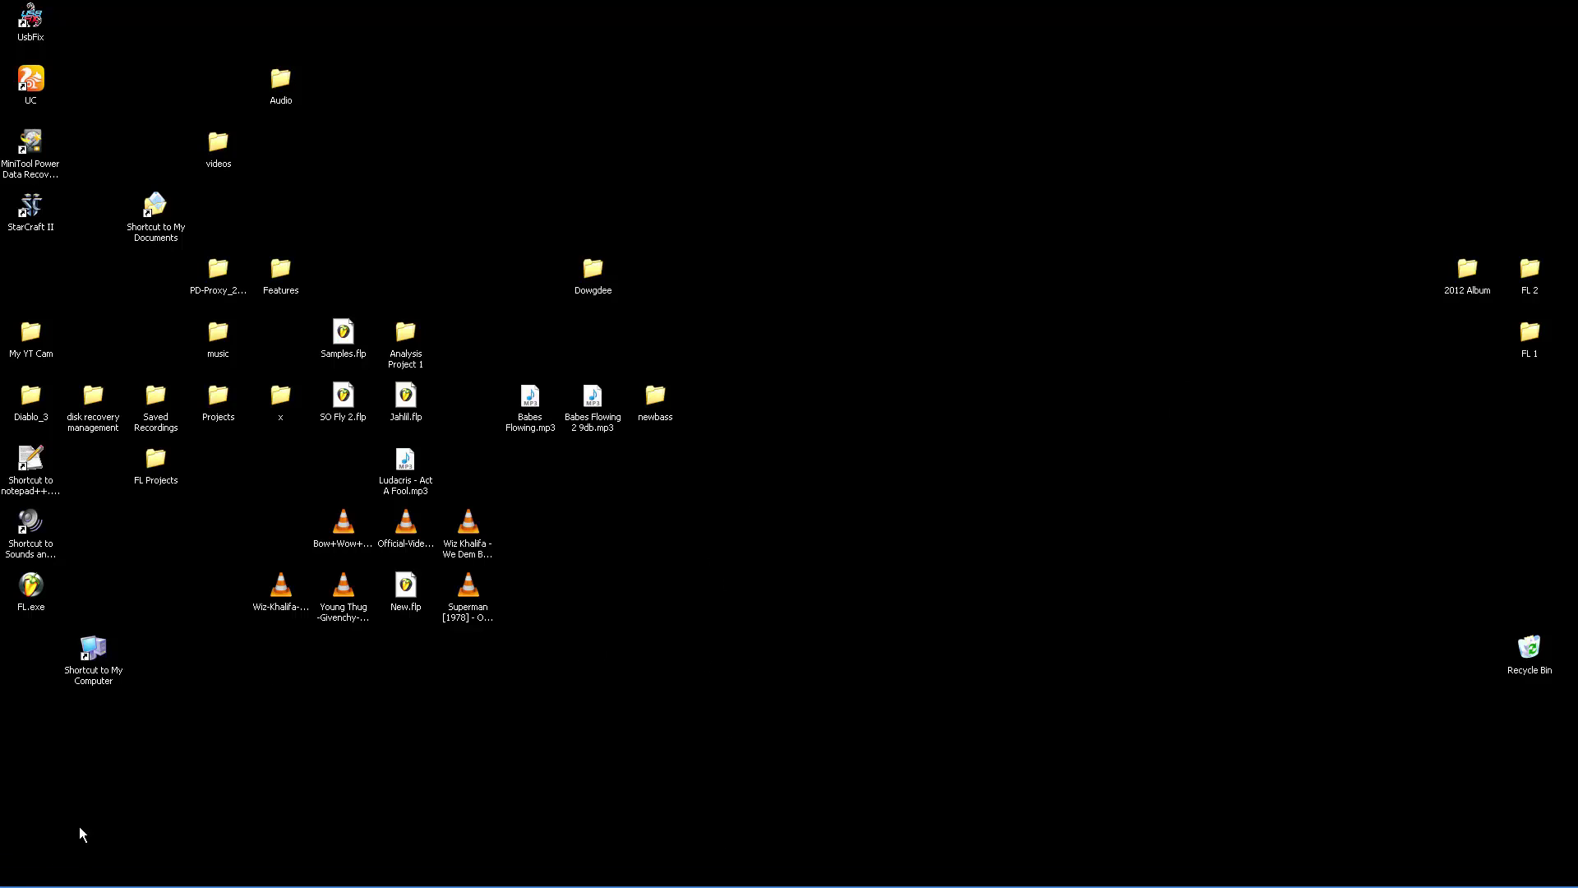
Step: Open My Computer and check the installed memory in the system information, closing the properties when finished
click(37, 875)
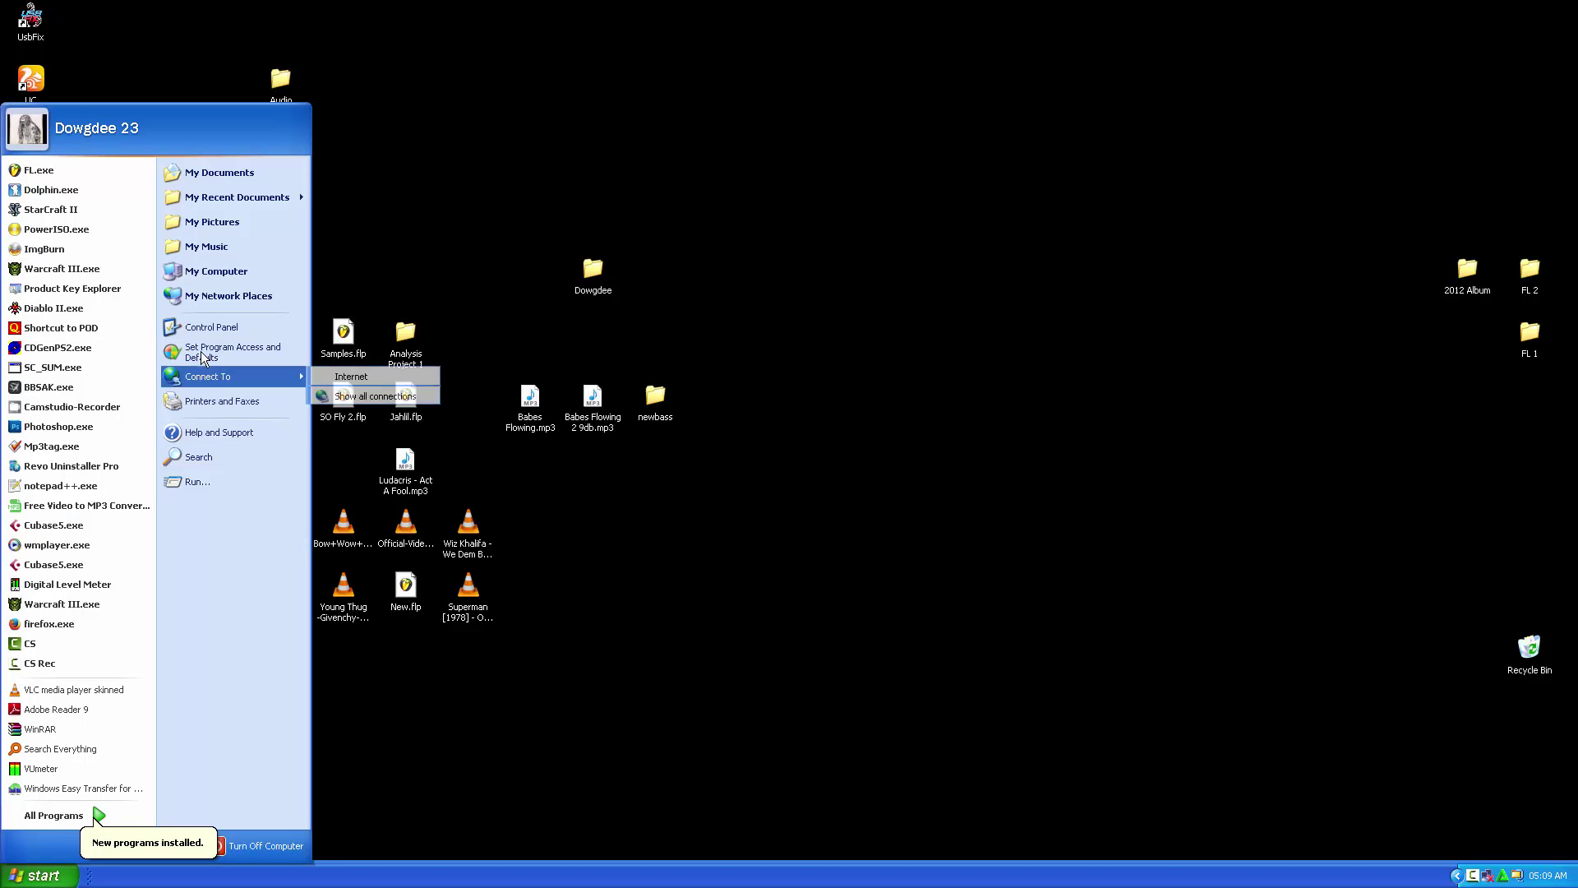
click(215, 271)
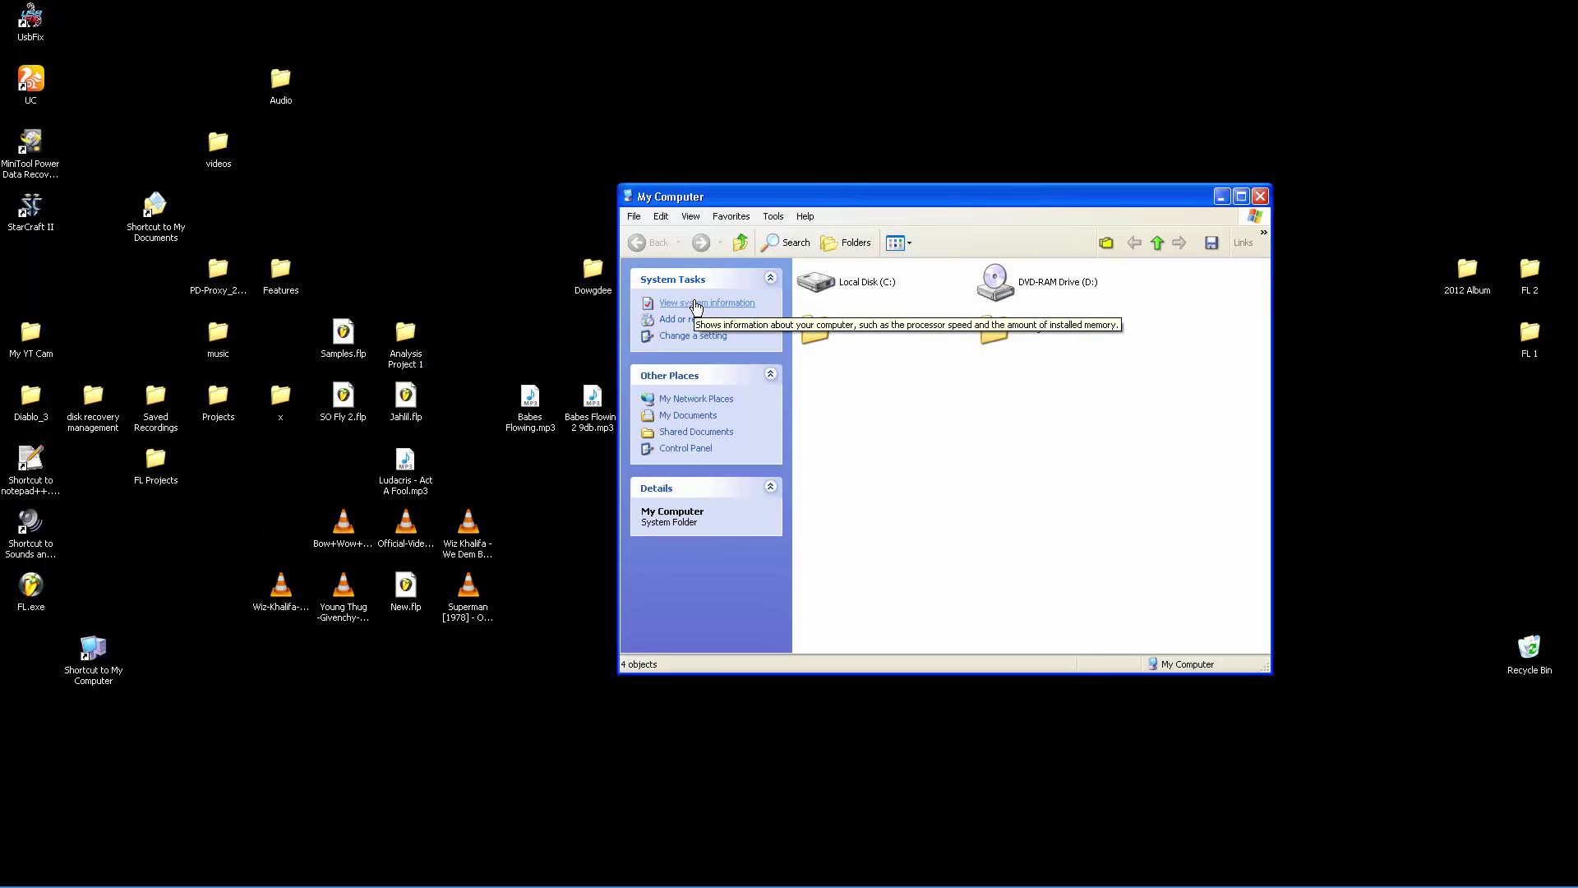
click(697, 304)
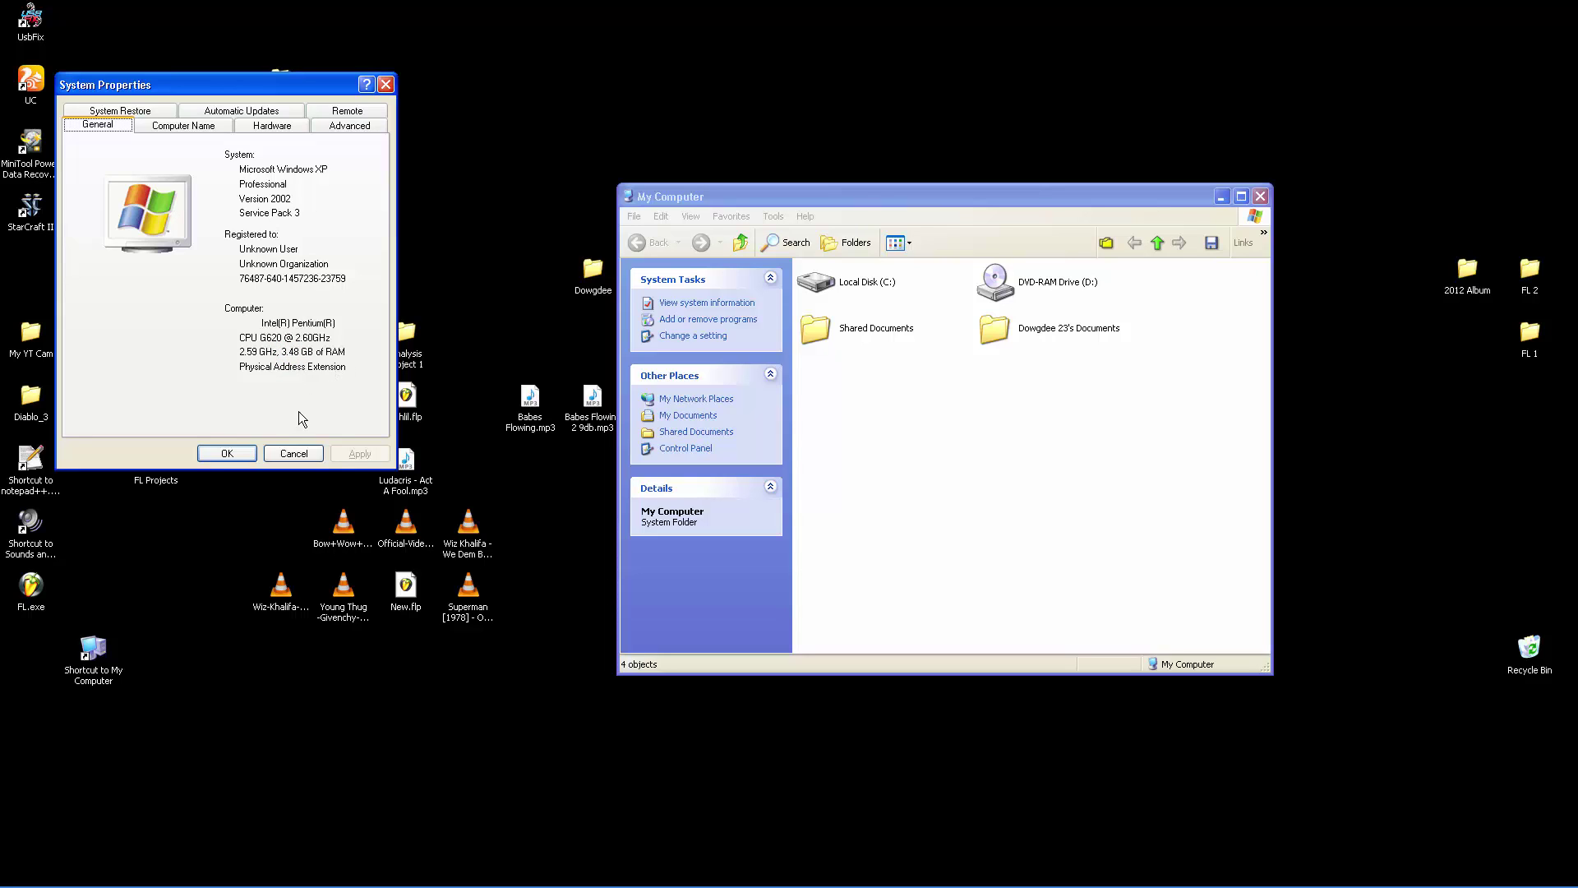
click(238, 455)
Step: Move the My Computer window aside, shrink it, and refresh the desktop
drag(765, 200, 992, 358)
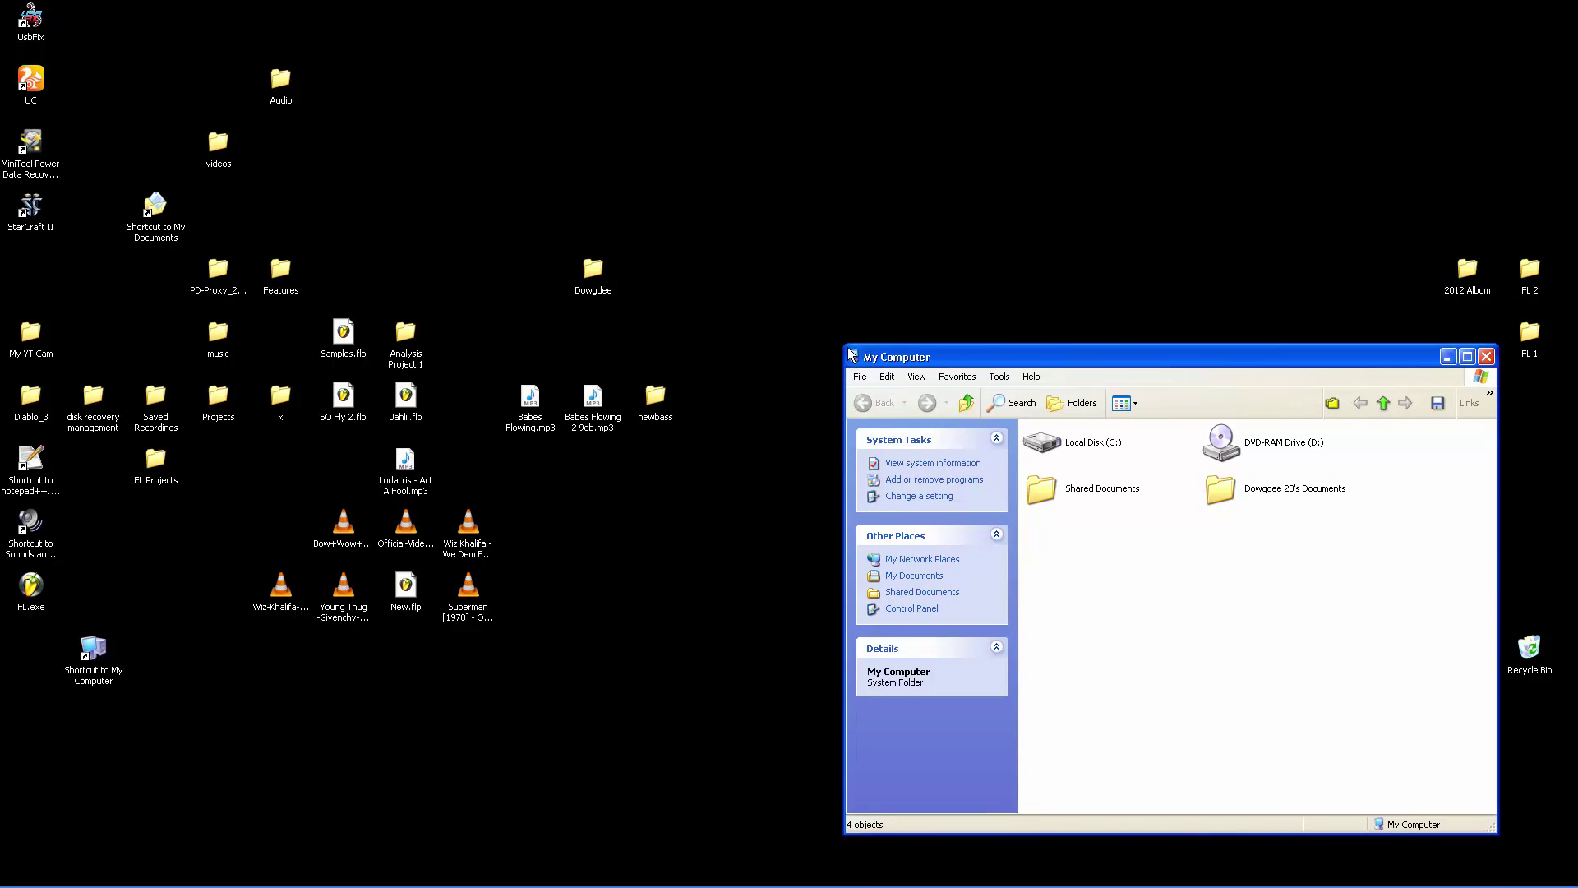
drag(846, 343, 1110, 312)
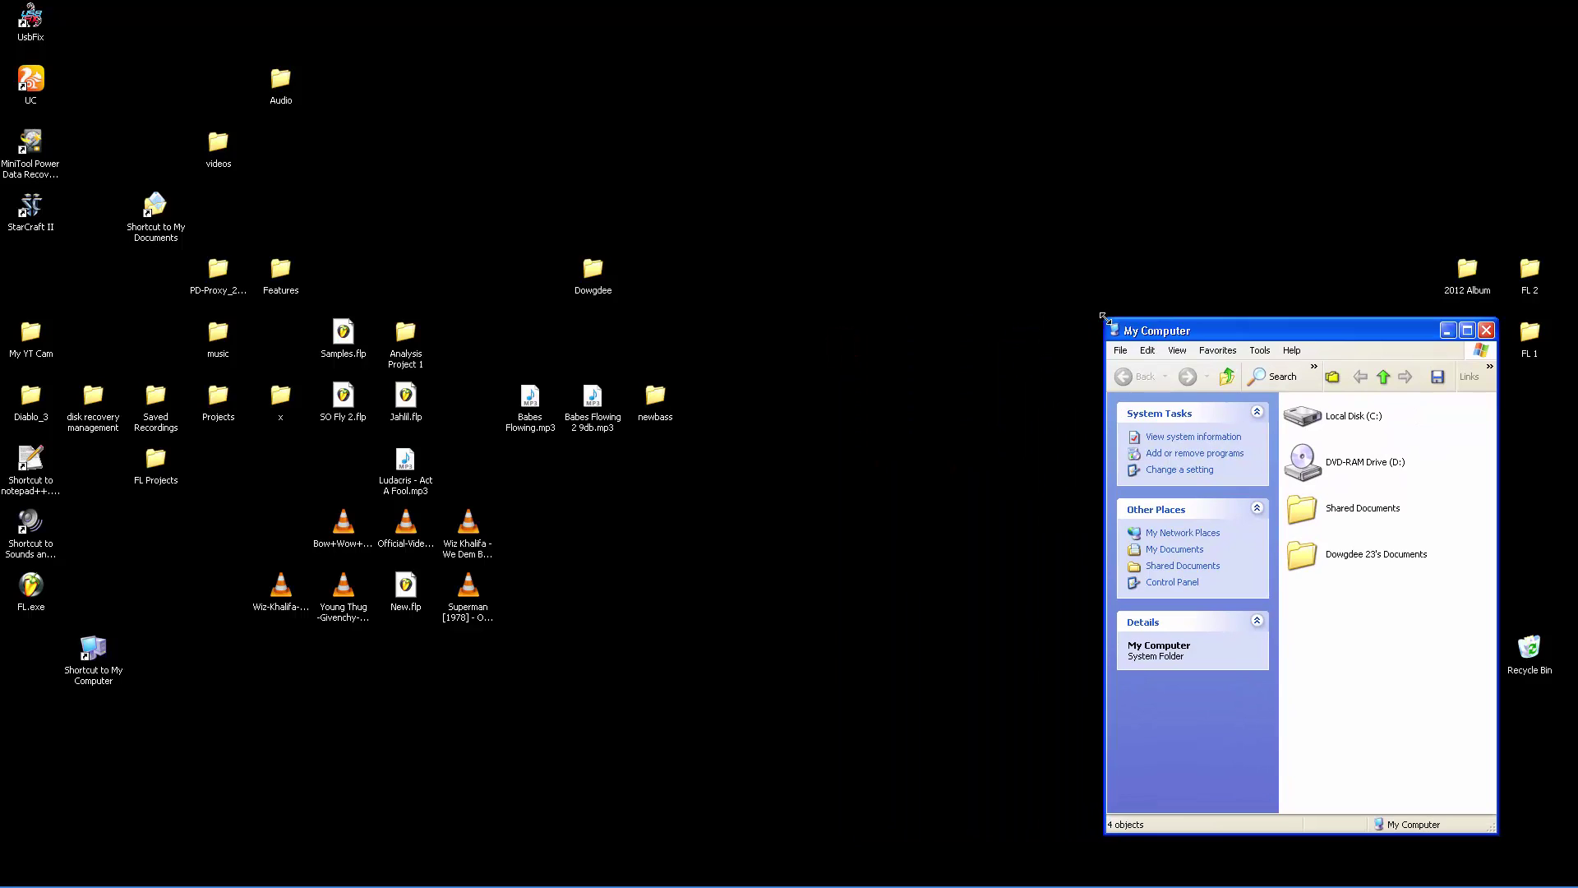
right_click(647, 471)
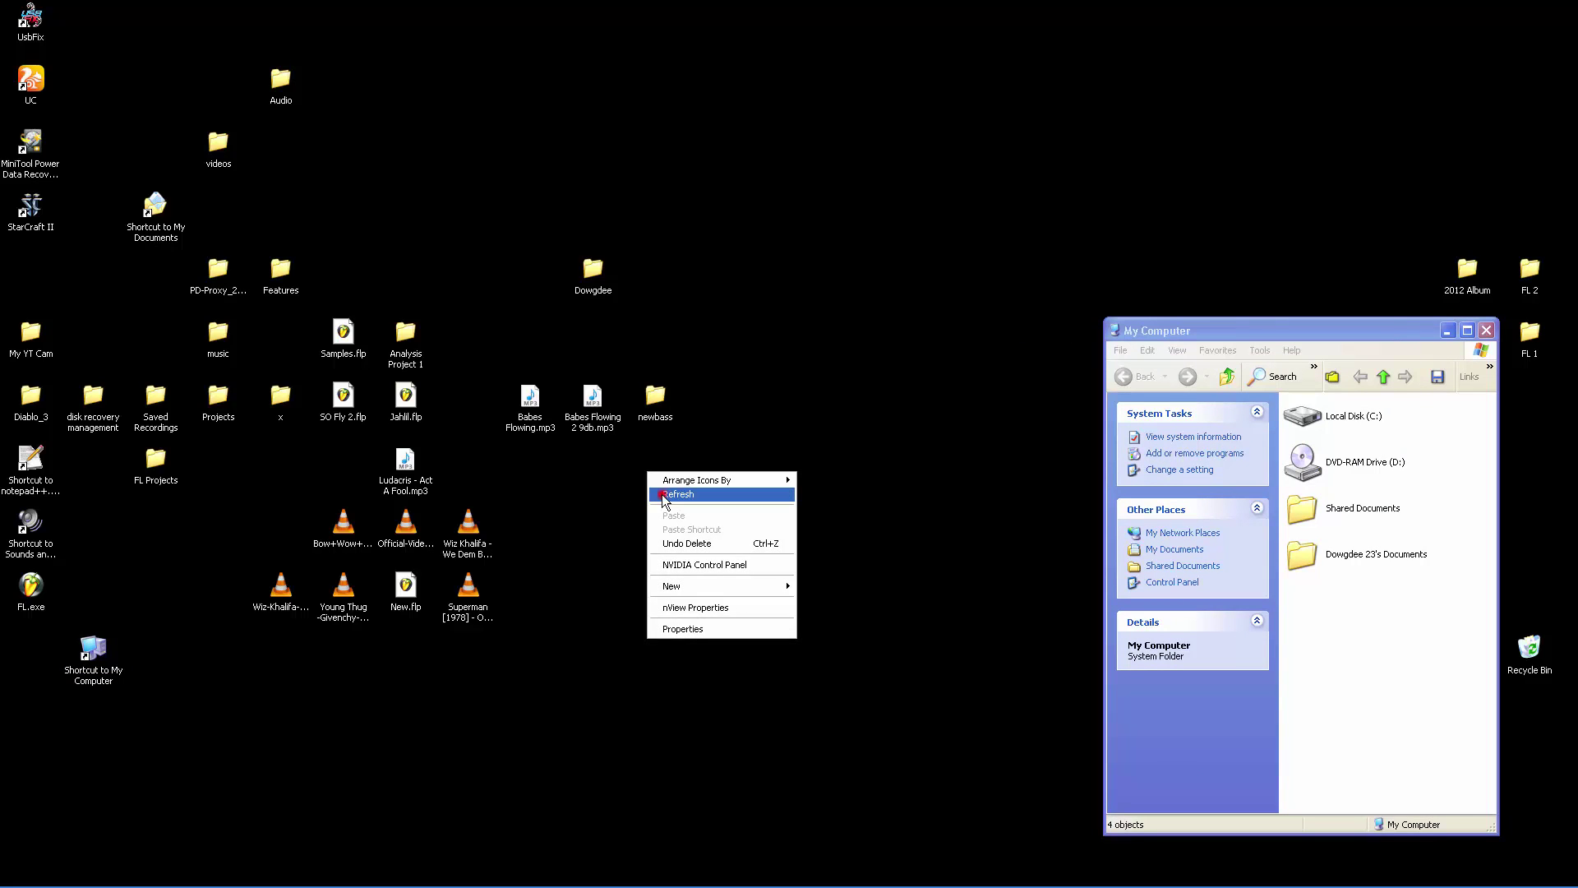
click(660, 494)
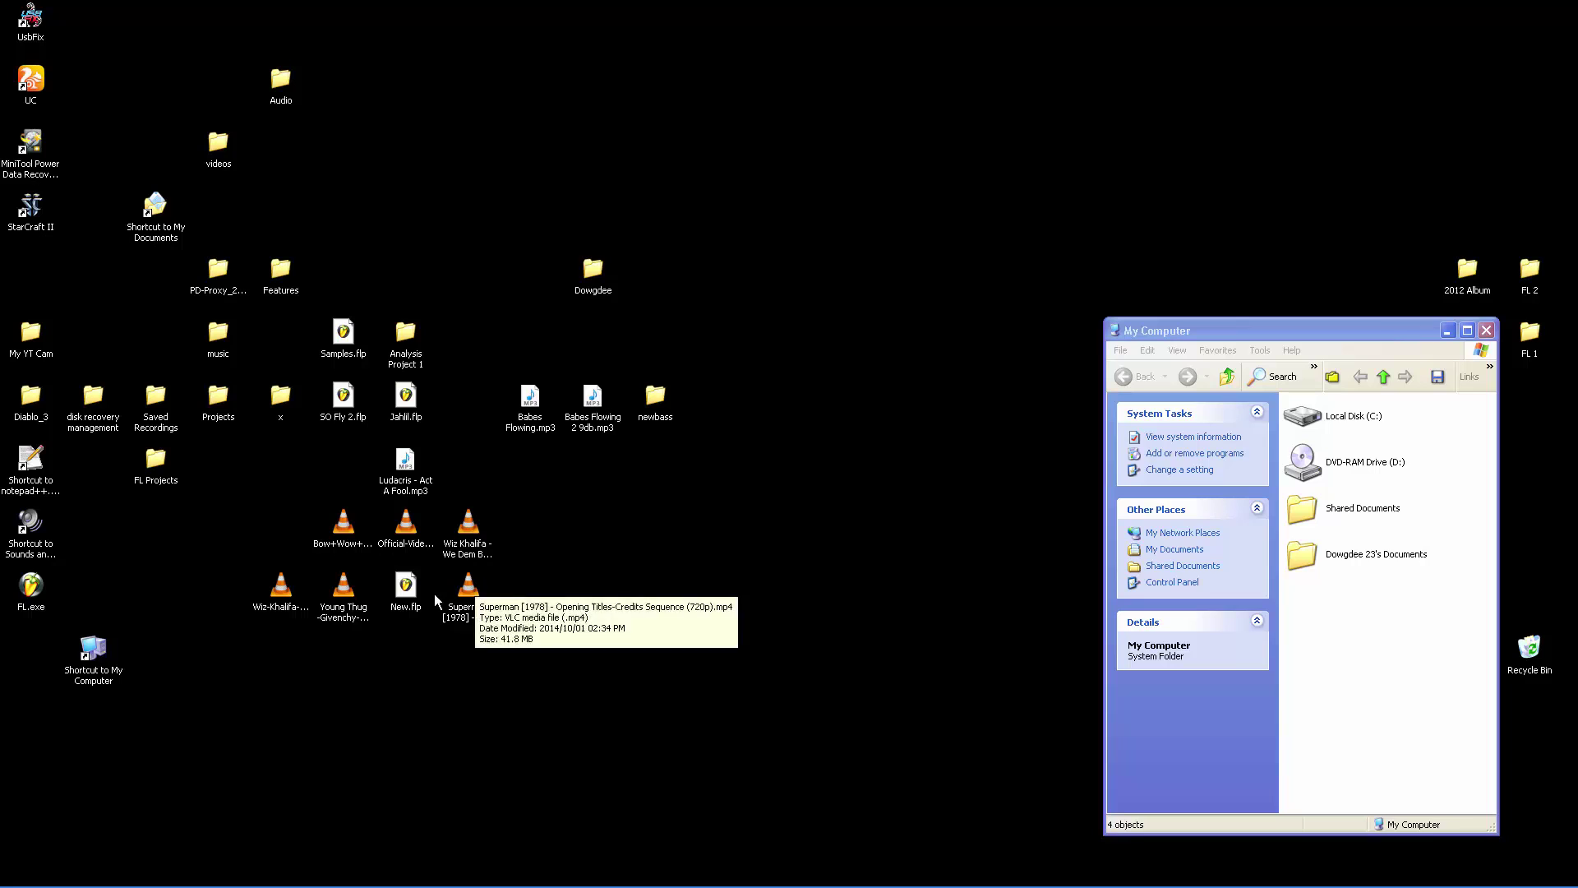
Step: Open the project New.flp in FL Studio and set its memory usage display to Show available
double_click(407, 588)
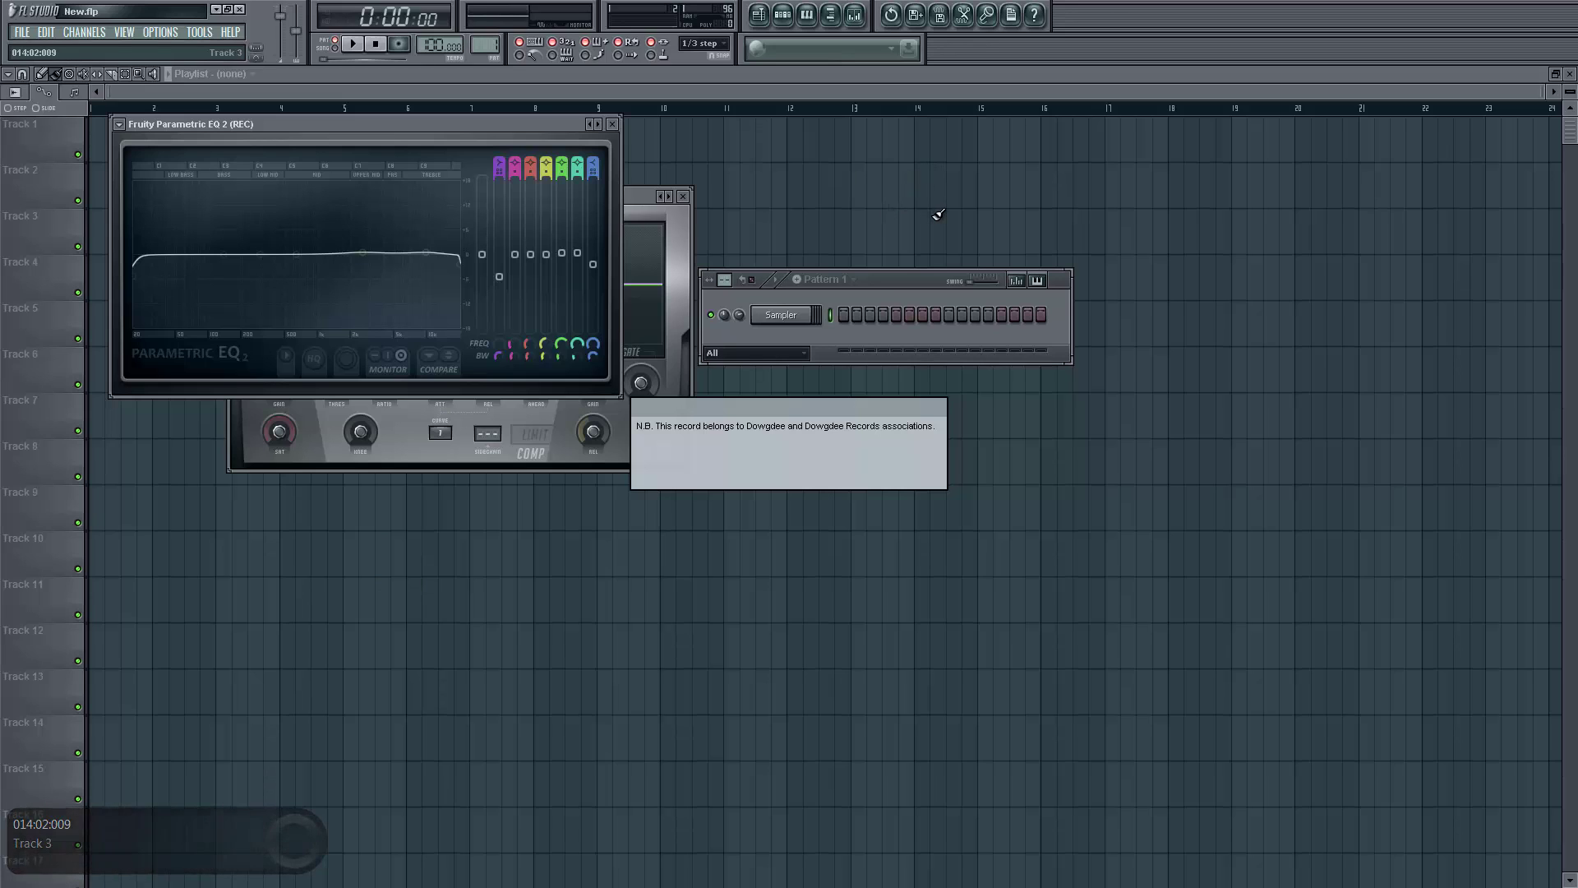
right_click(712, 7)
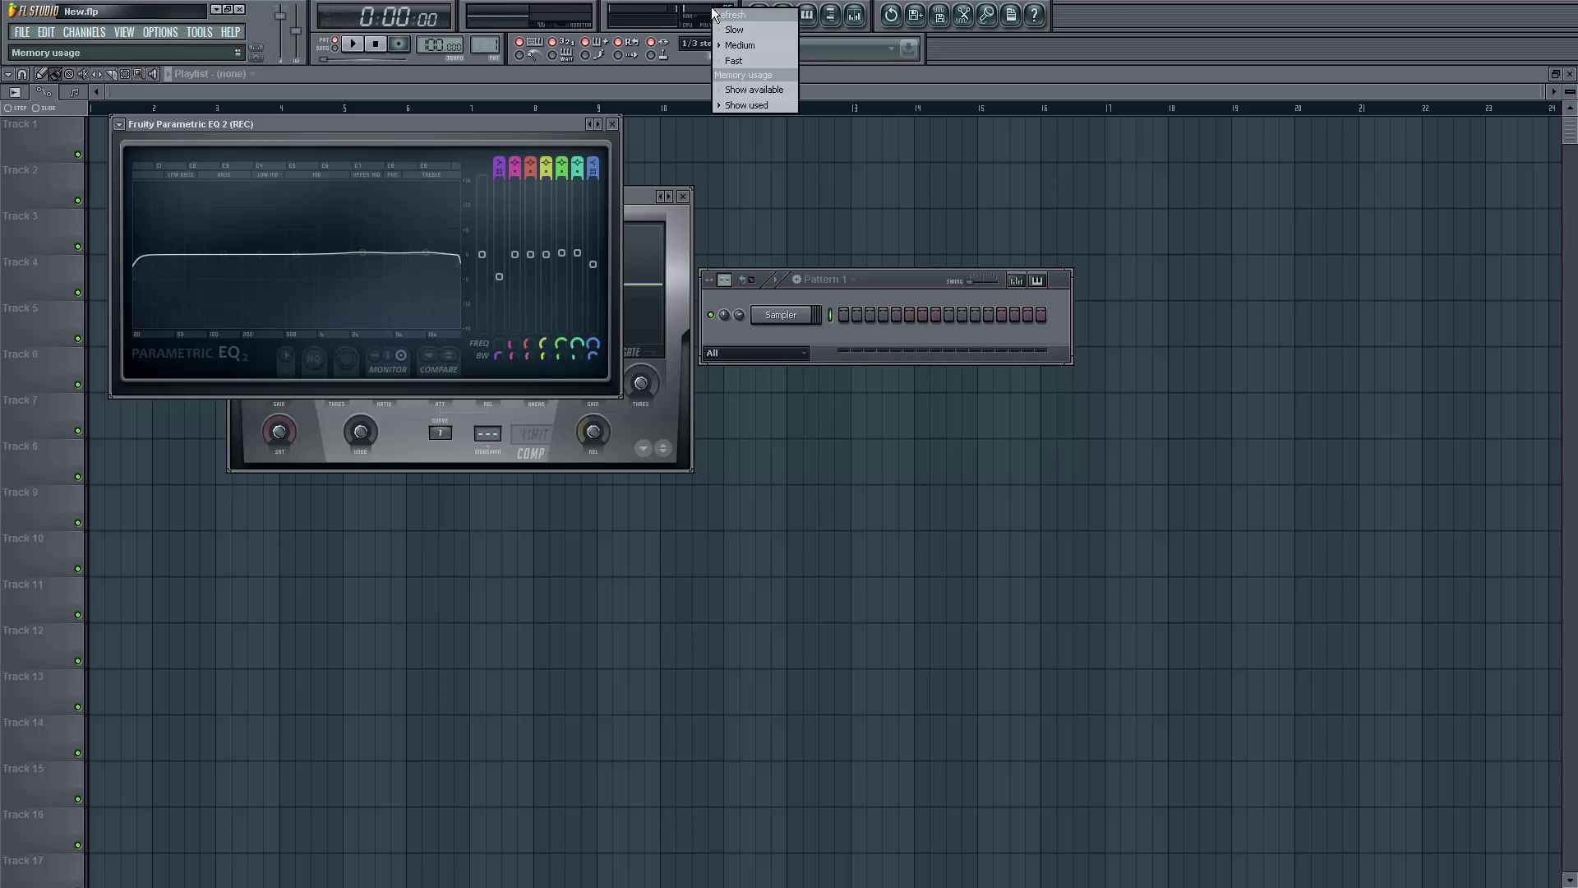
click(731, 90)
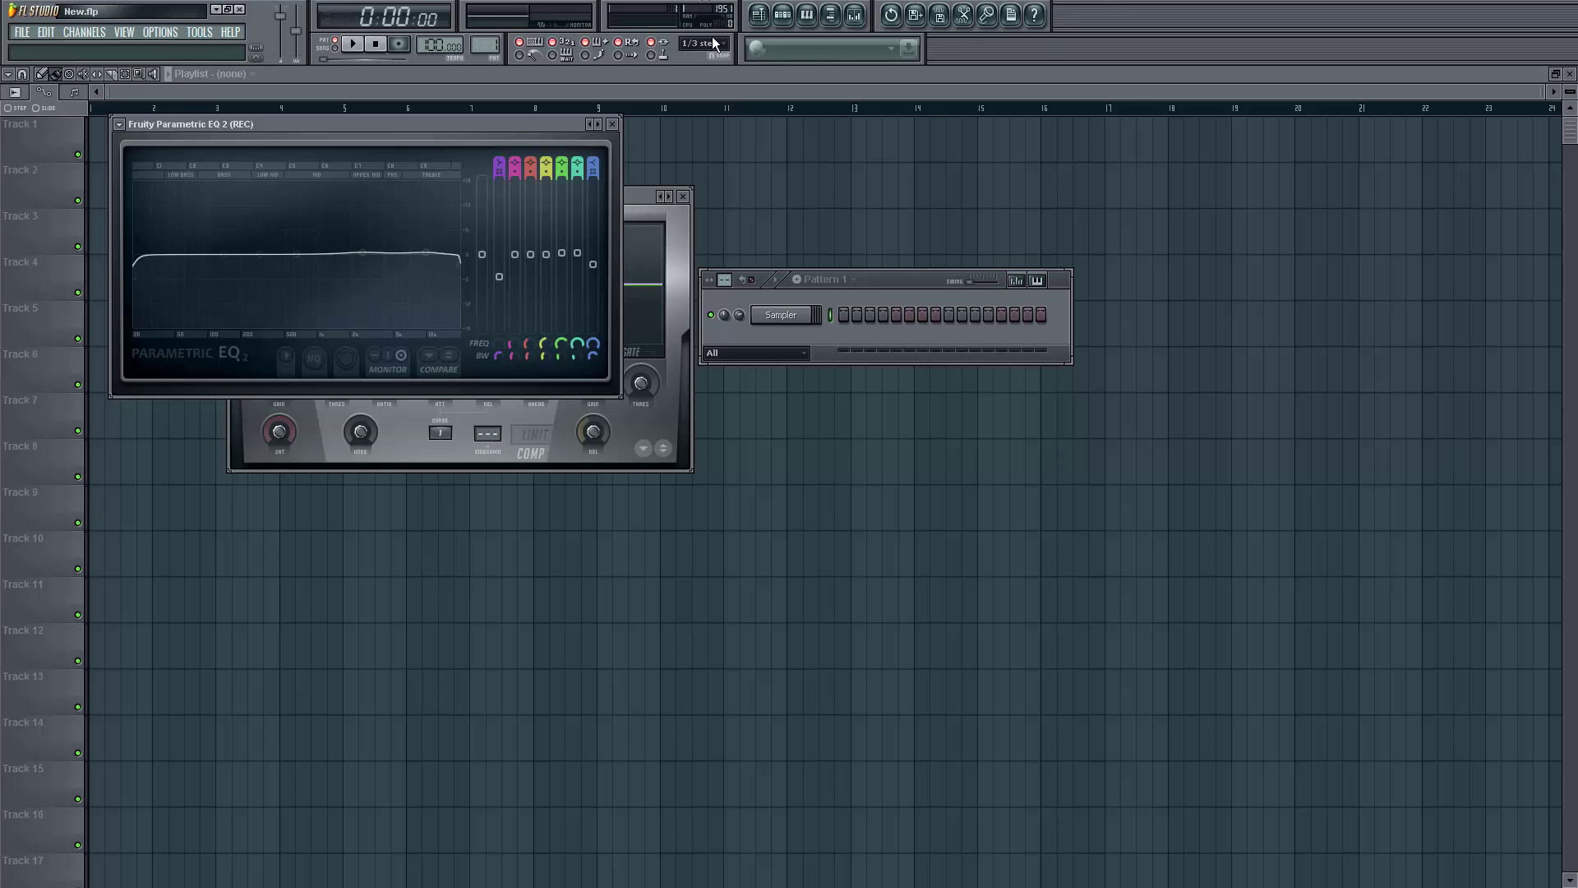
click(658, 82)
scroll(827, 130, down, 3)
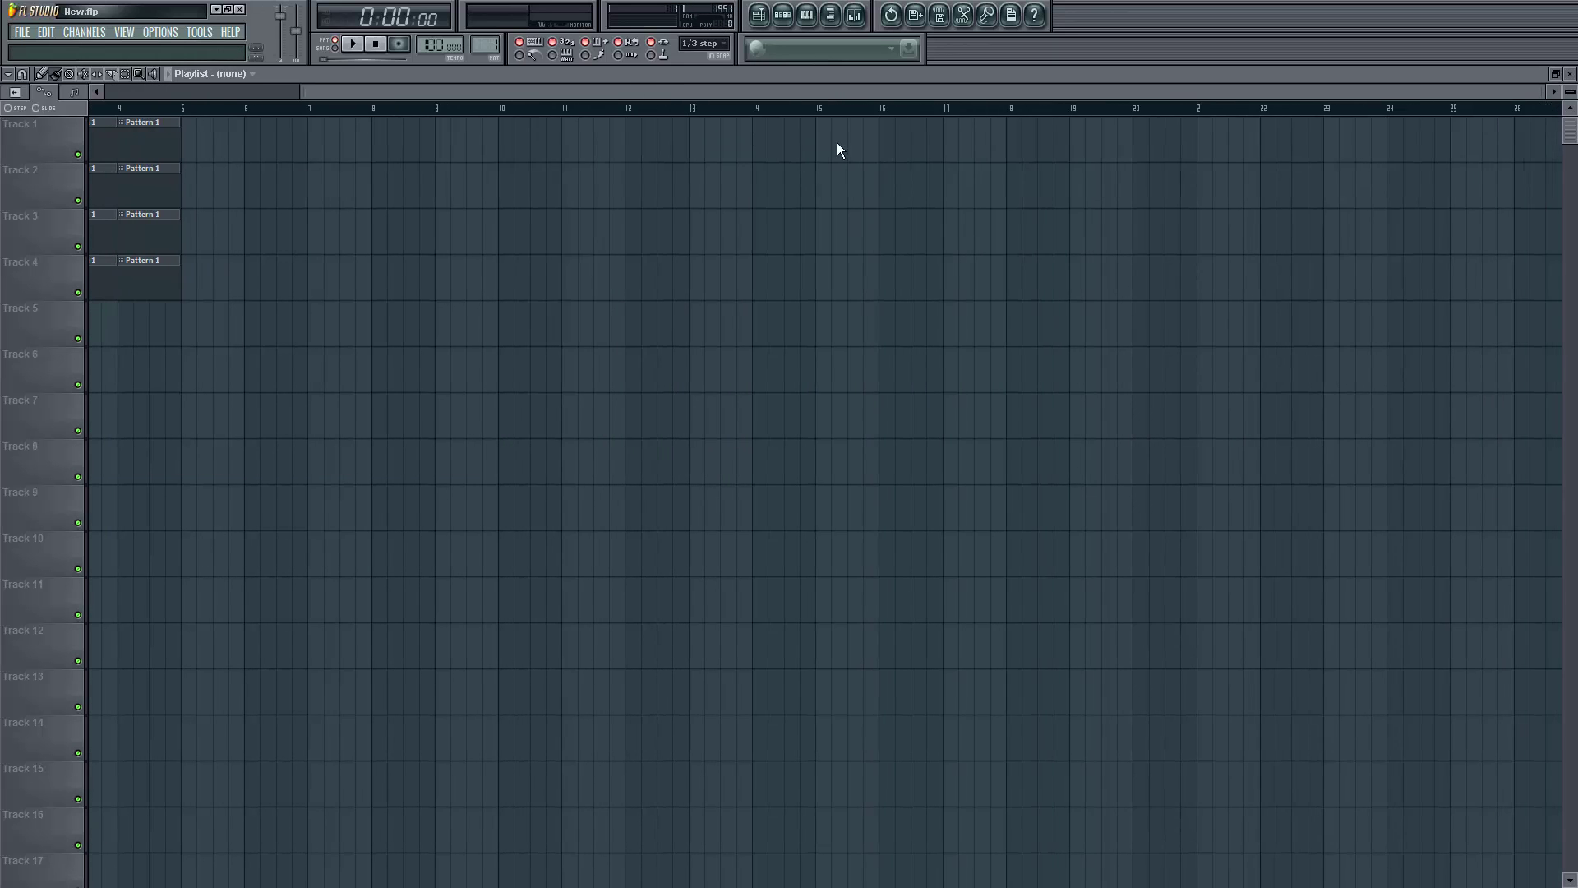
scroll(757, 132, up, 2)
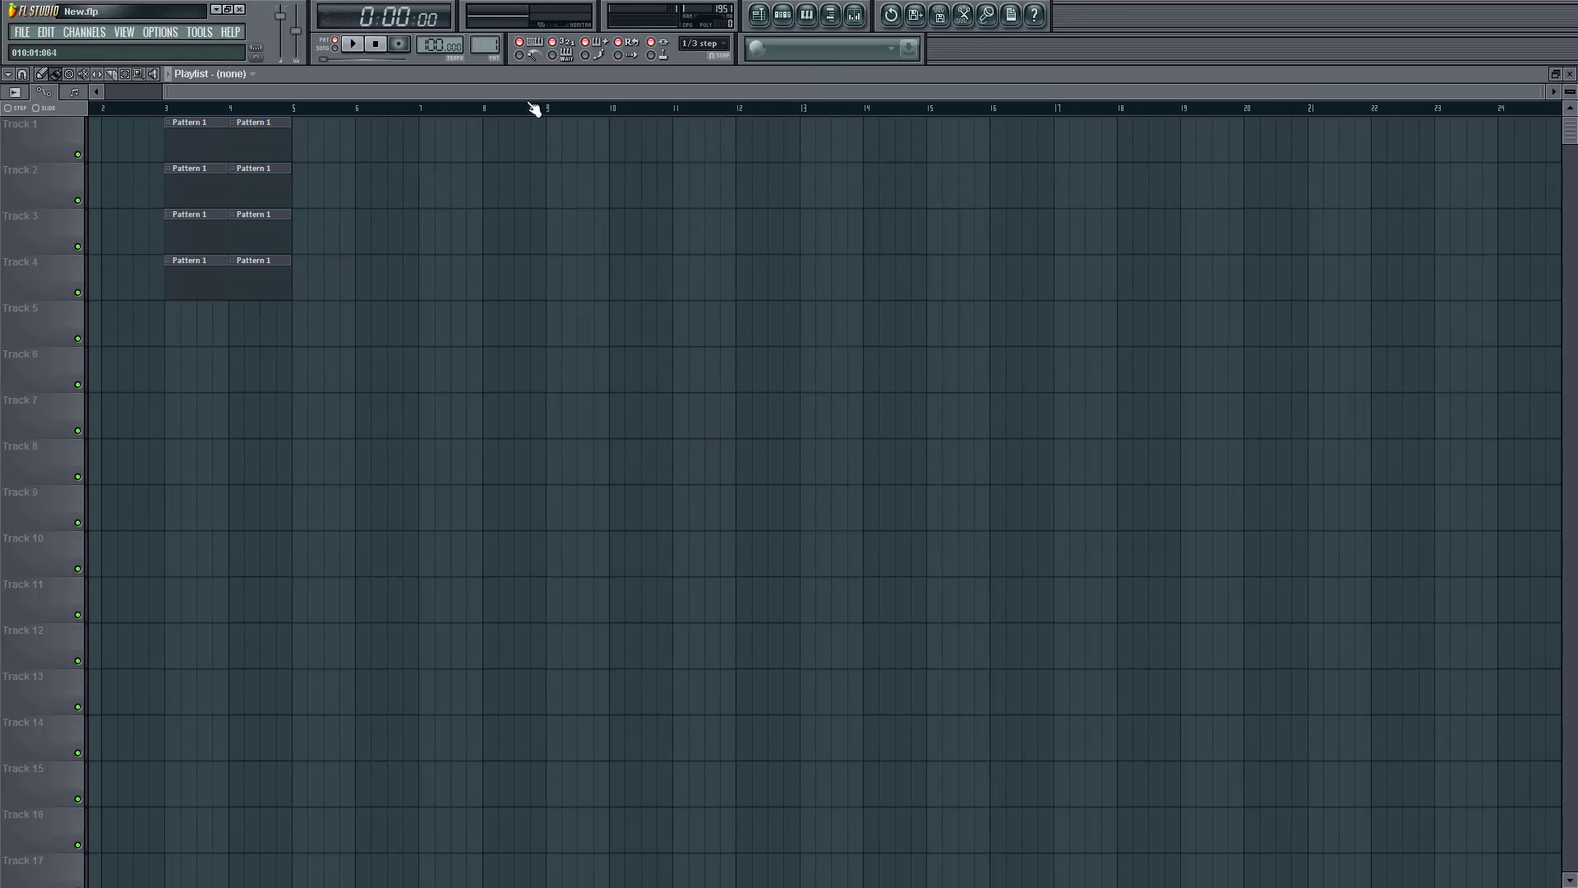
drag(164, 88, 107, 88)
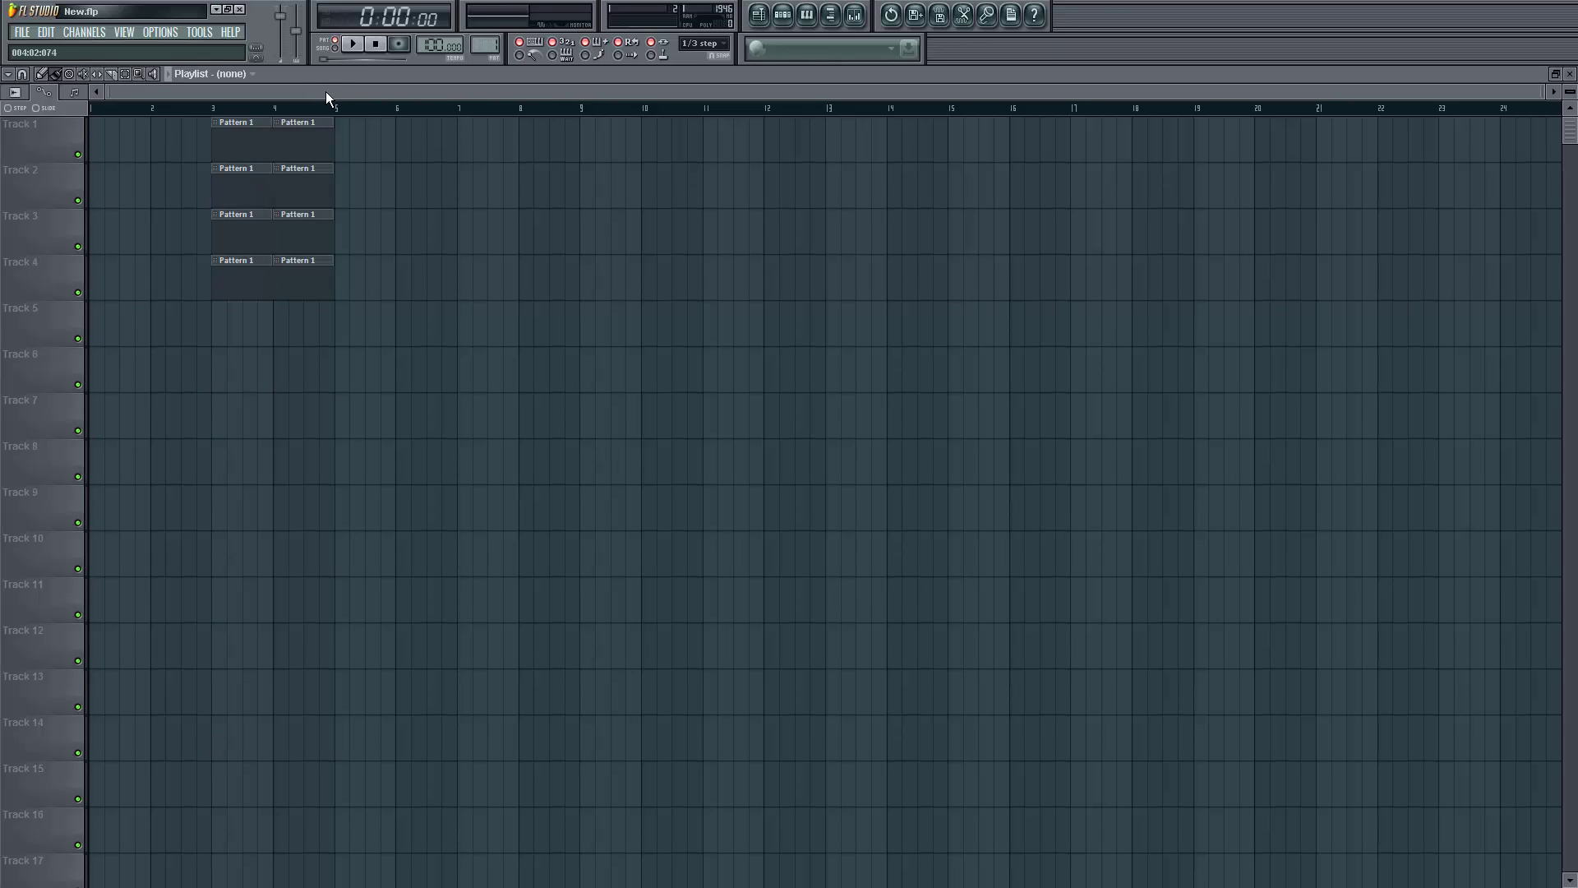
drag(328, 84, 271, 110)
Step: Open the FL Studio Reference Manual and go to its Title Page
click(231, 32)
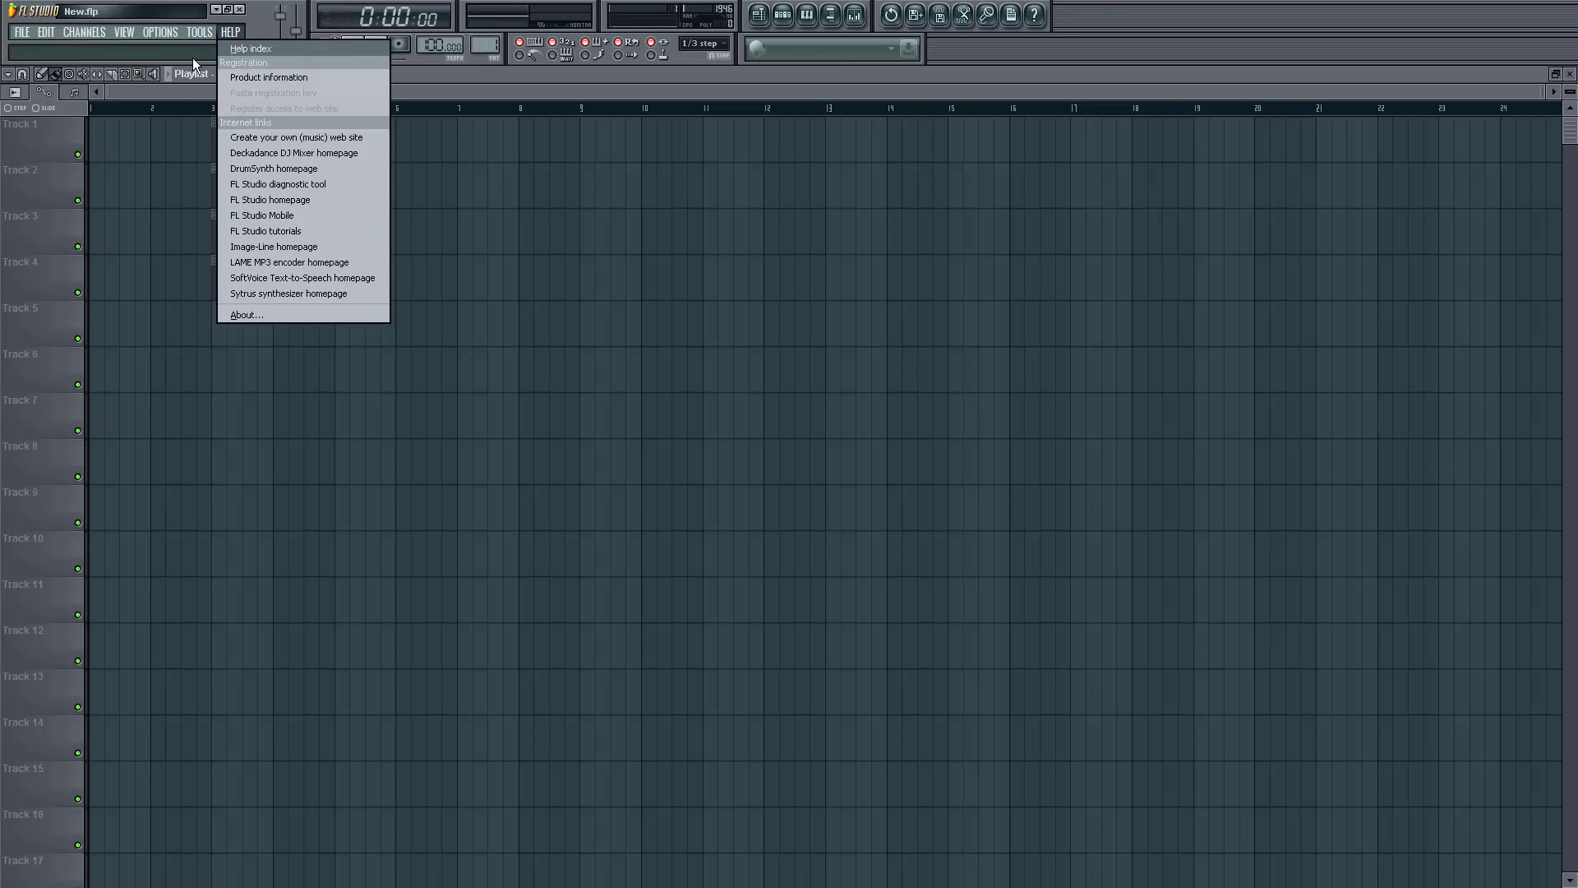
click(180, 92)
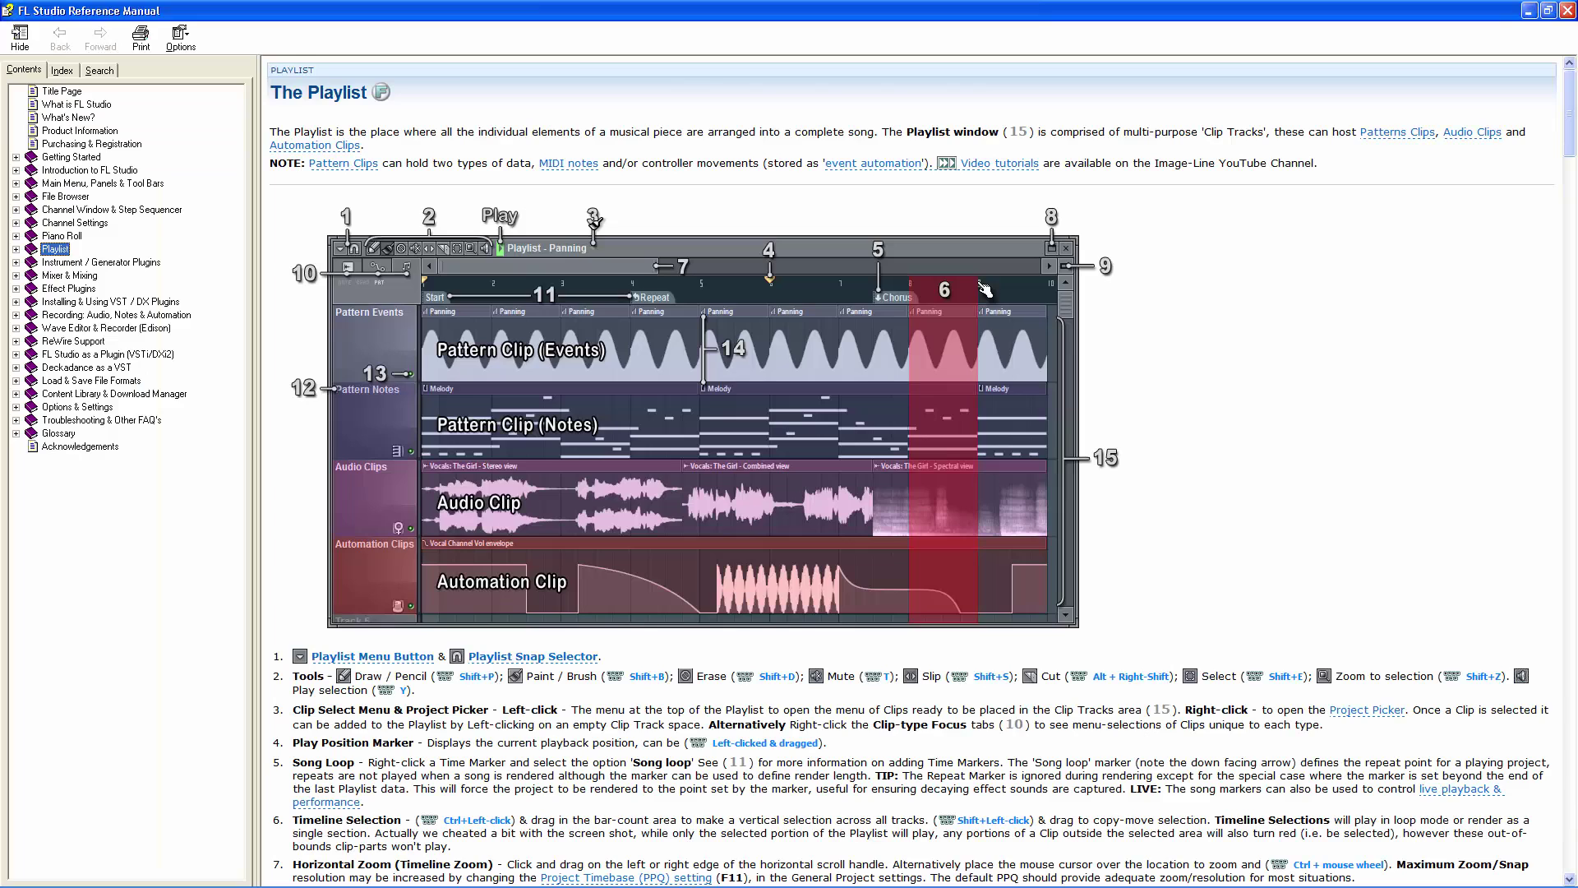
click(62, 91)
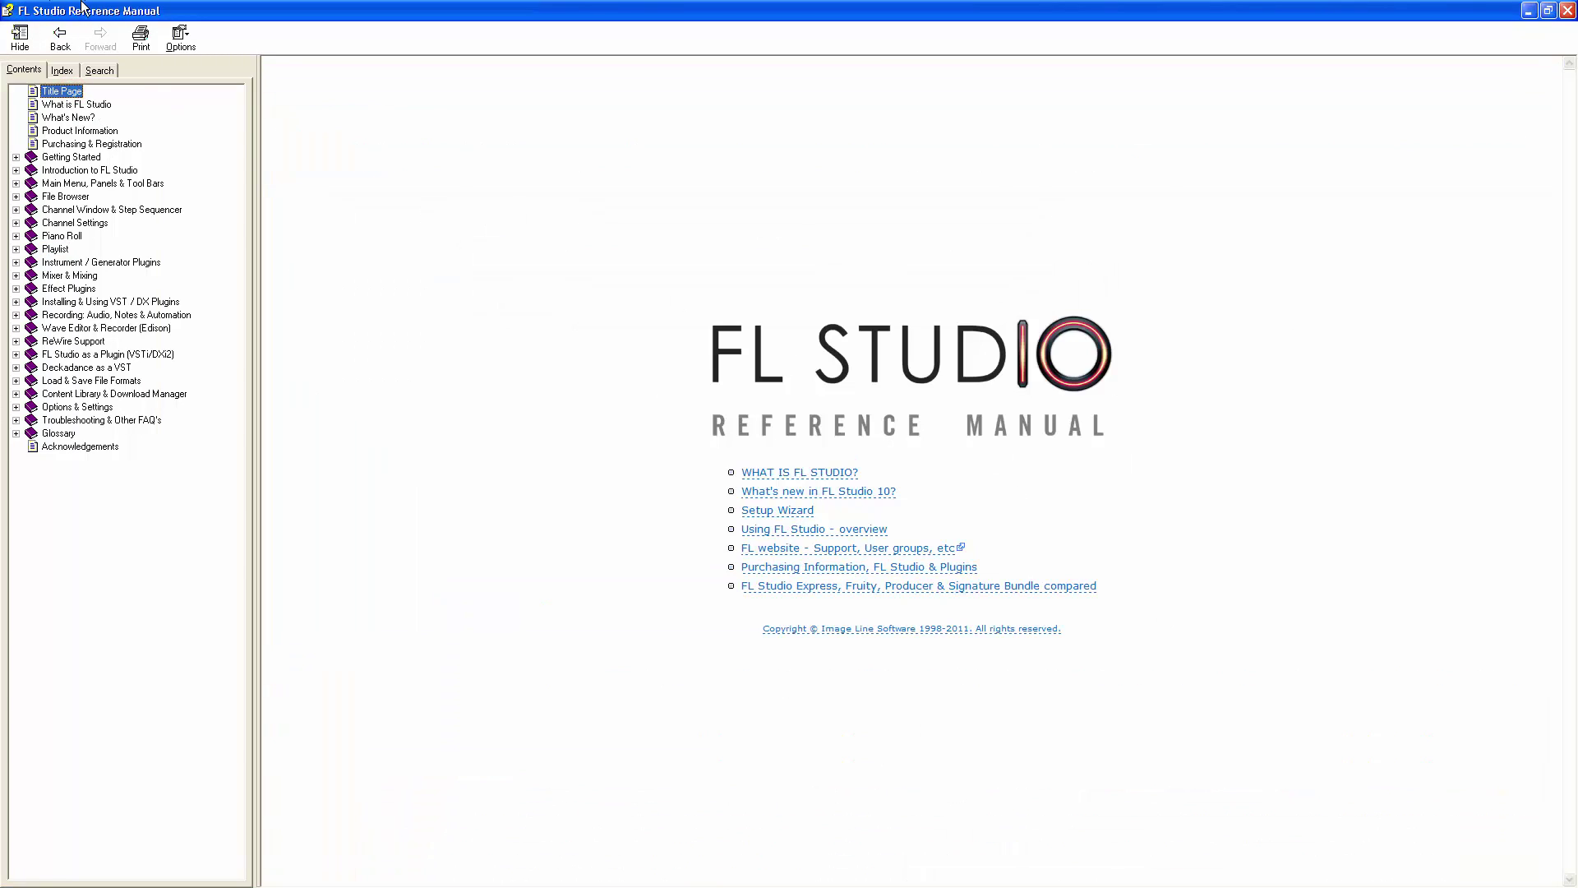
Step: Expand Main Menu, Panels & Tool Bars in the manual contents and open the CPU & Memory Panel topic
click(40, 184)
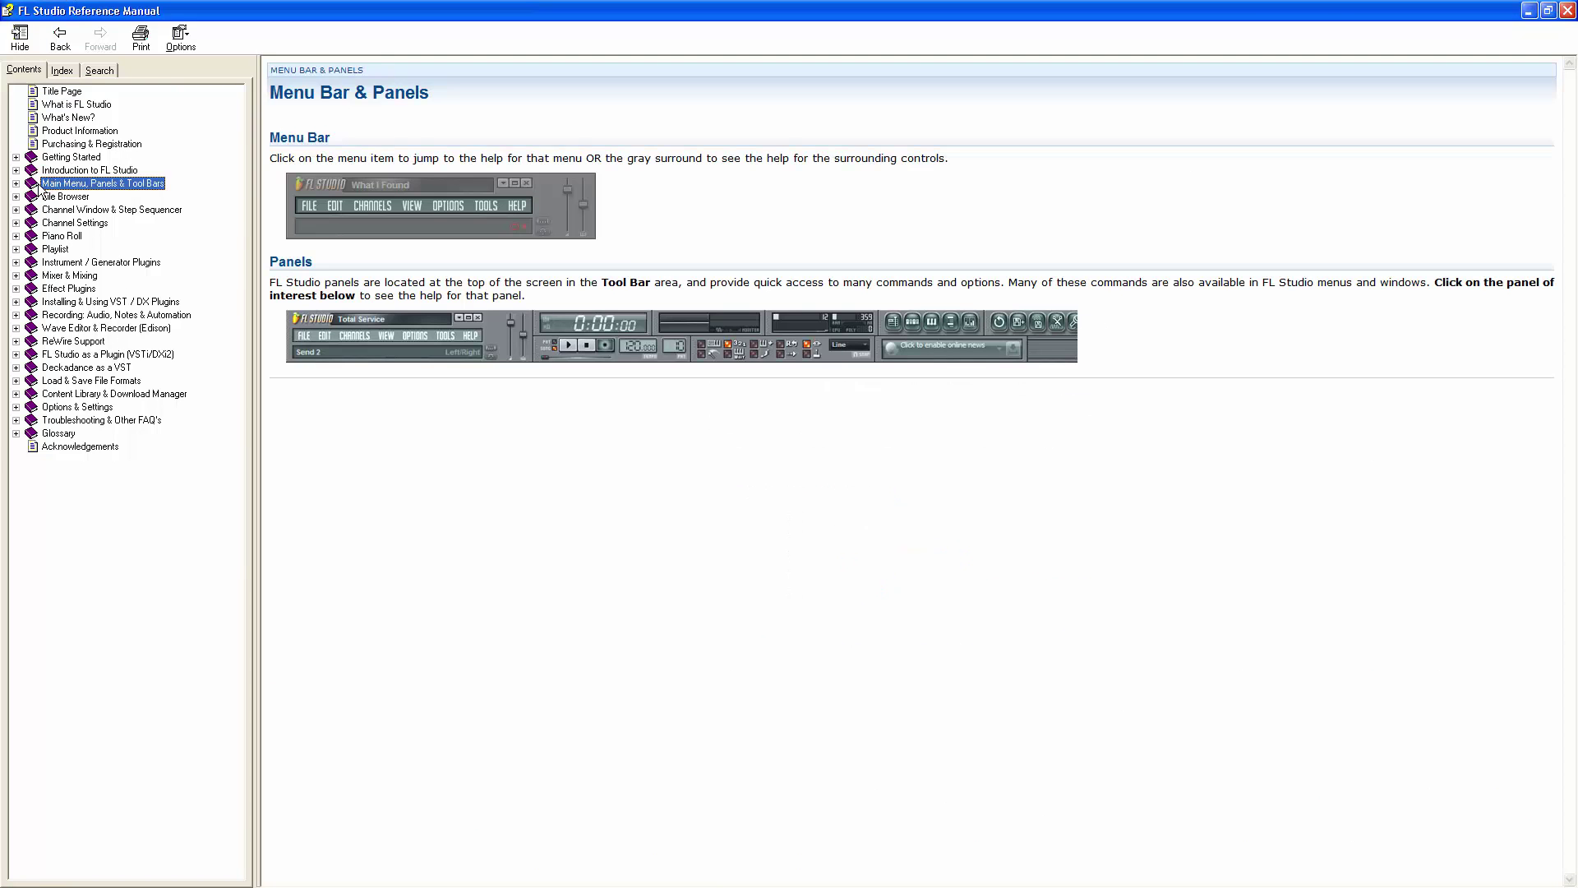
click(40, 189)
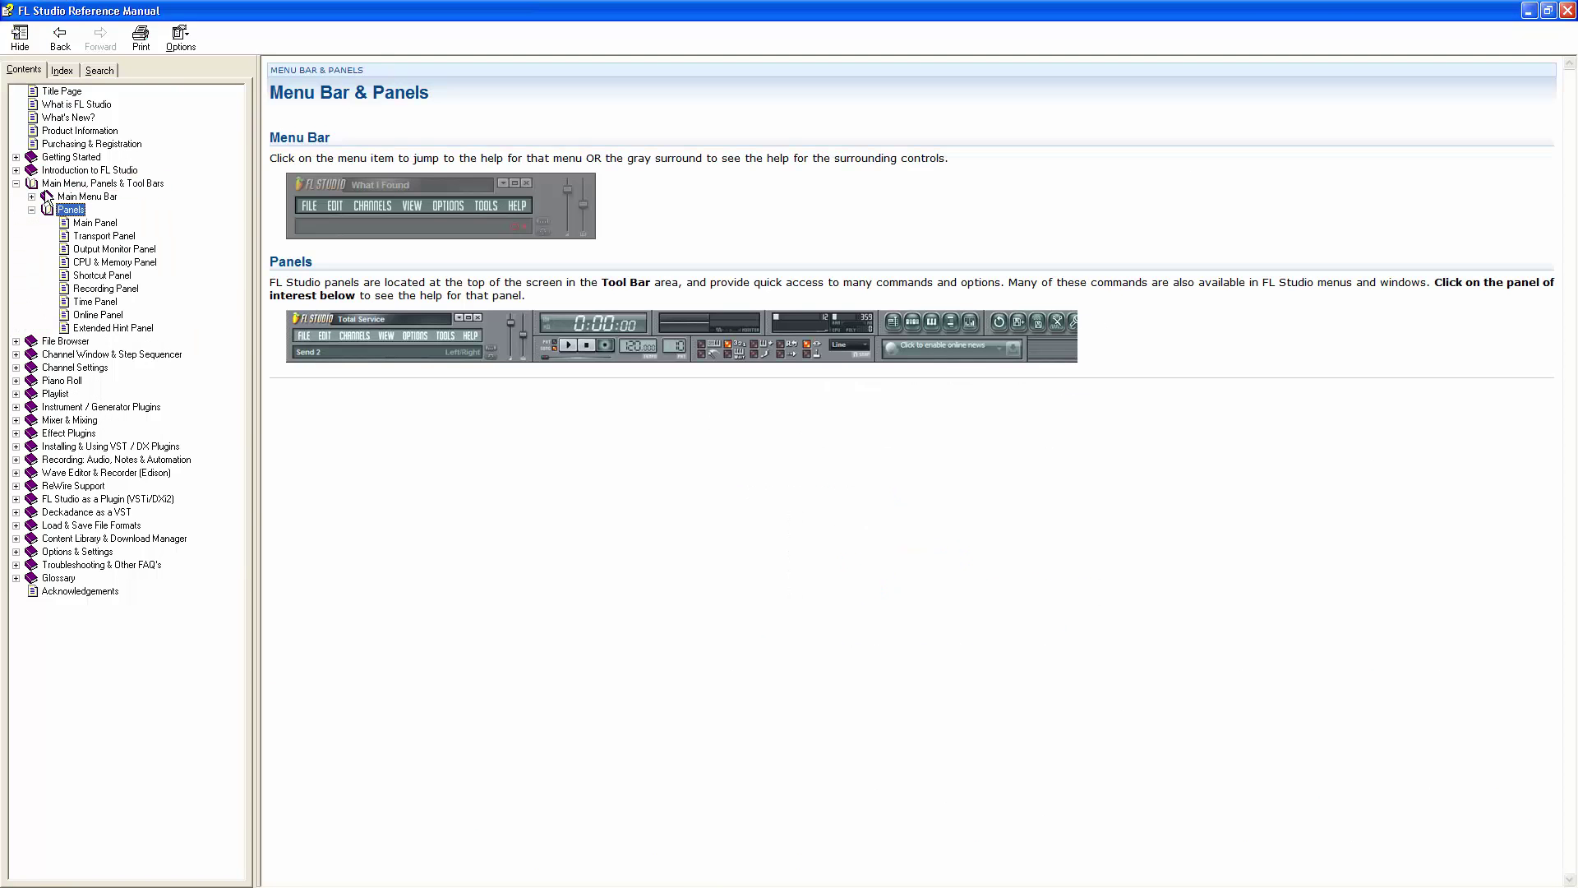
key(Down)
key(Down)
key(Down)
key(Down)
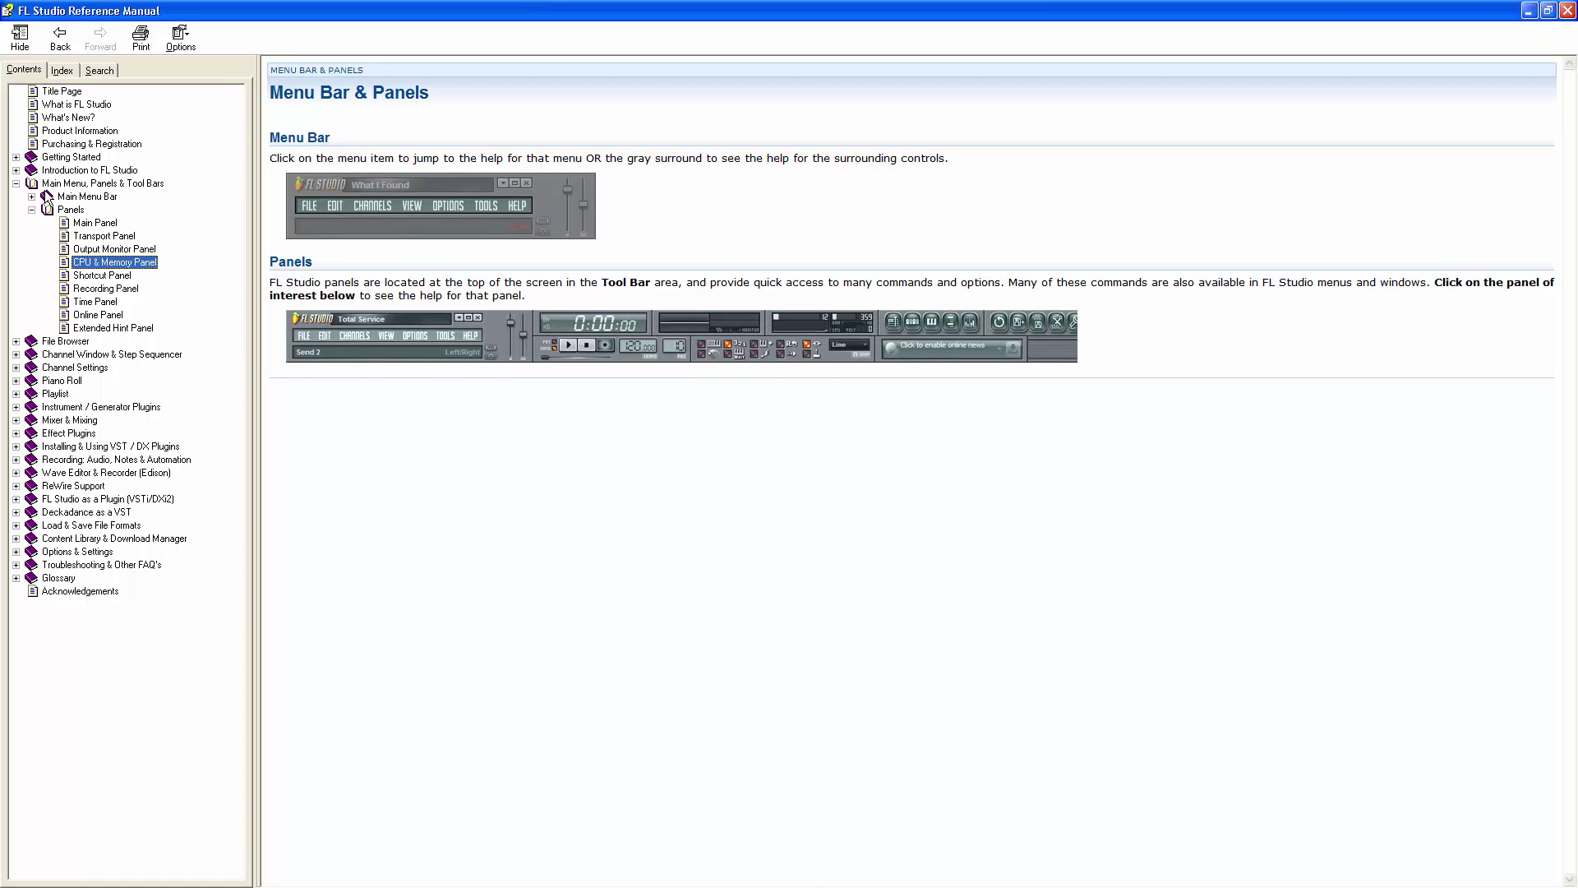
click(108, 265)
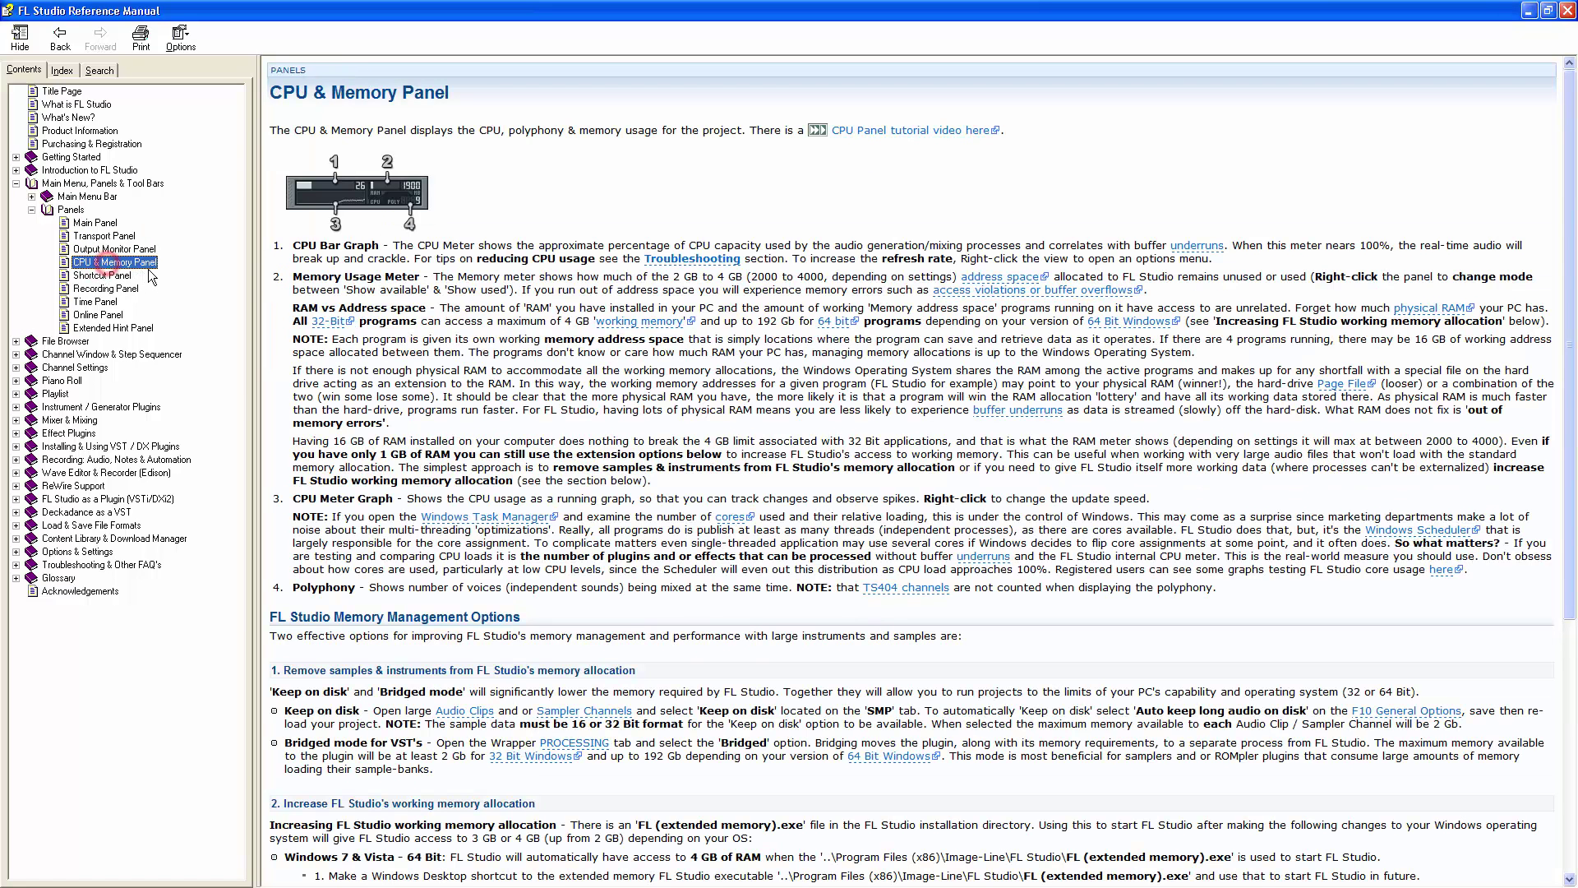
Step: Read the Windows XP 32 Bit instructions on adding the /3GB switch to the Boot.ini file
click(976, 177)
scroll(1523, 195, down, 5)
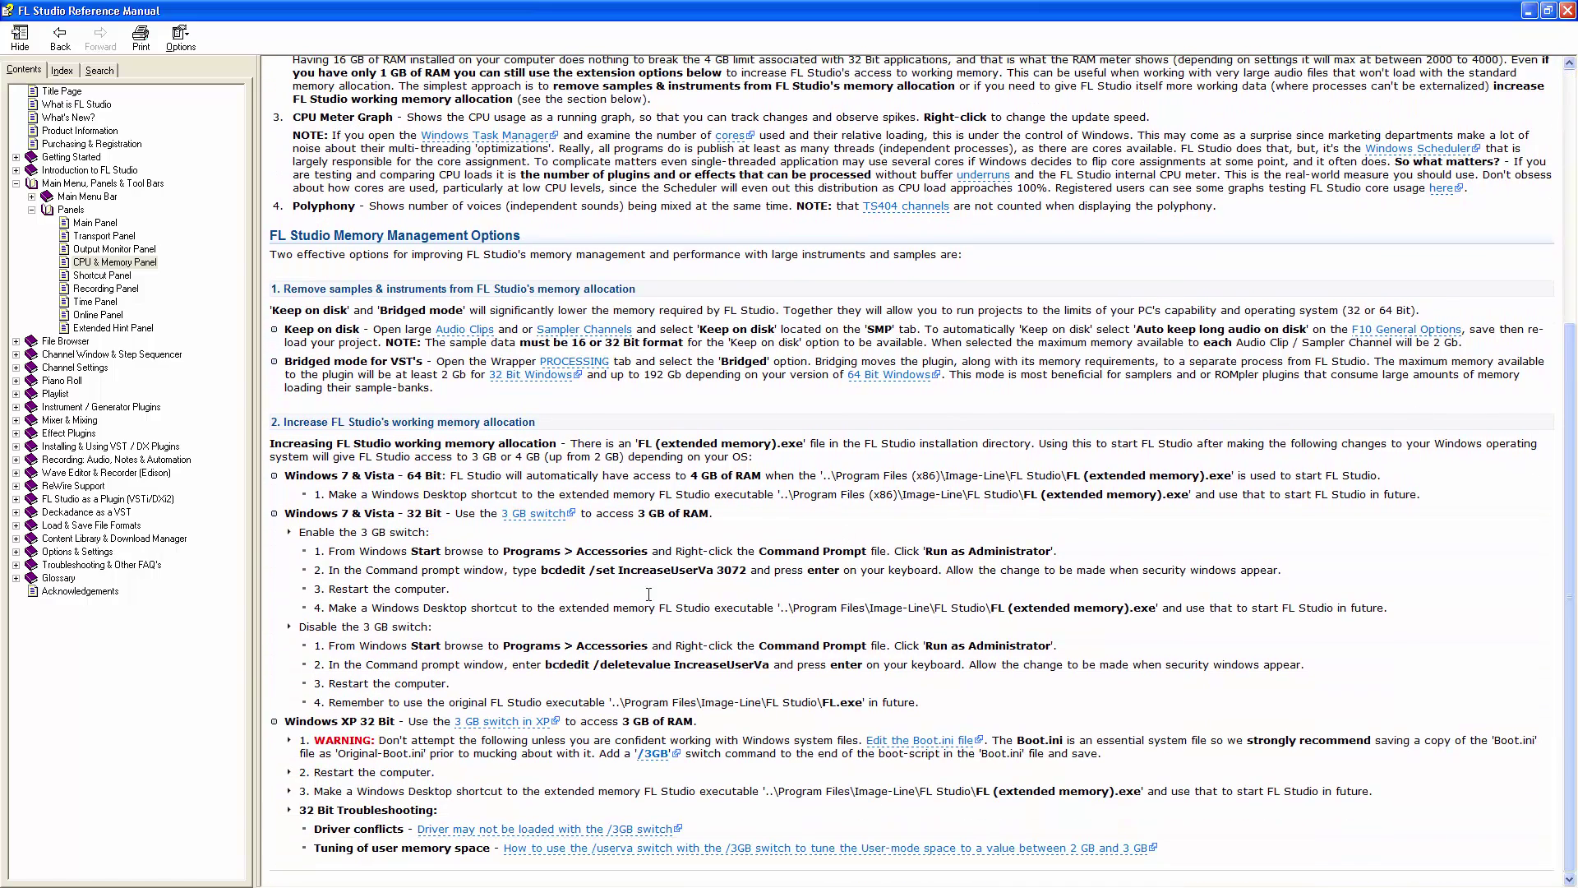
drag(283, 725, 398, 723)
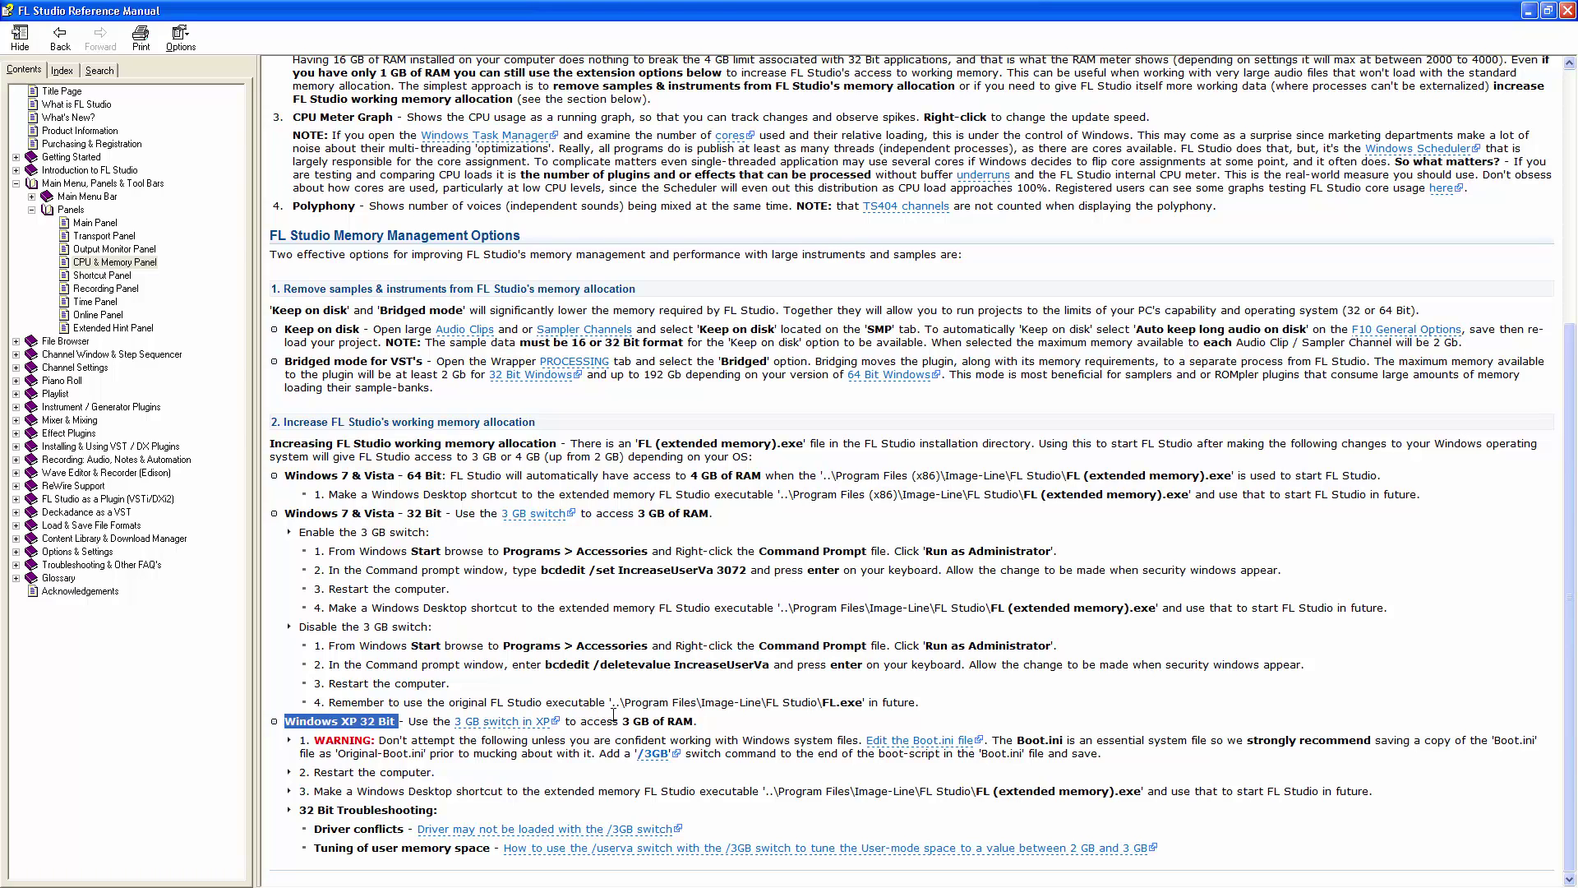
drag(626, 723, 670, 759)
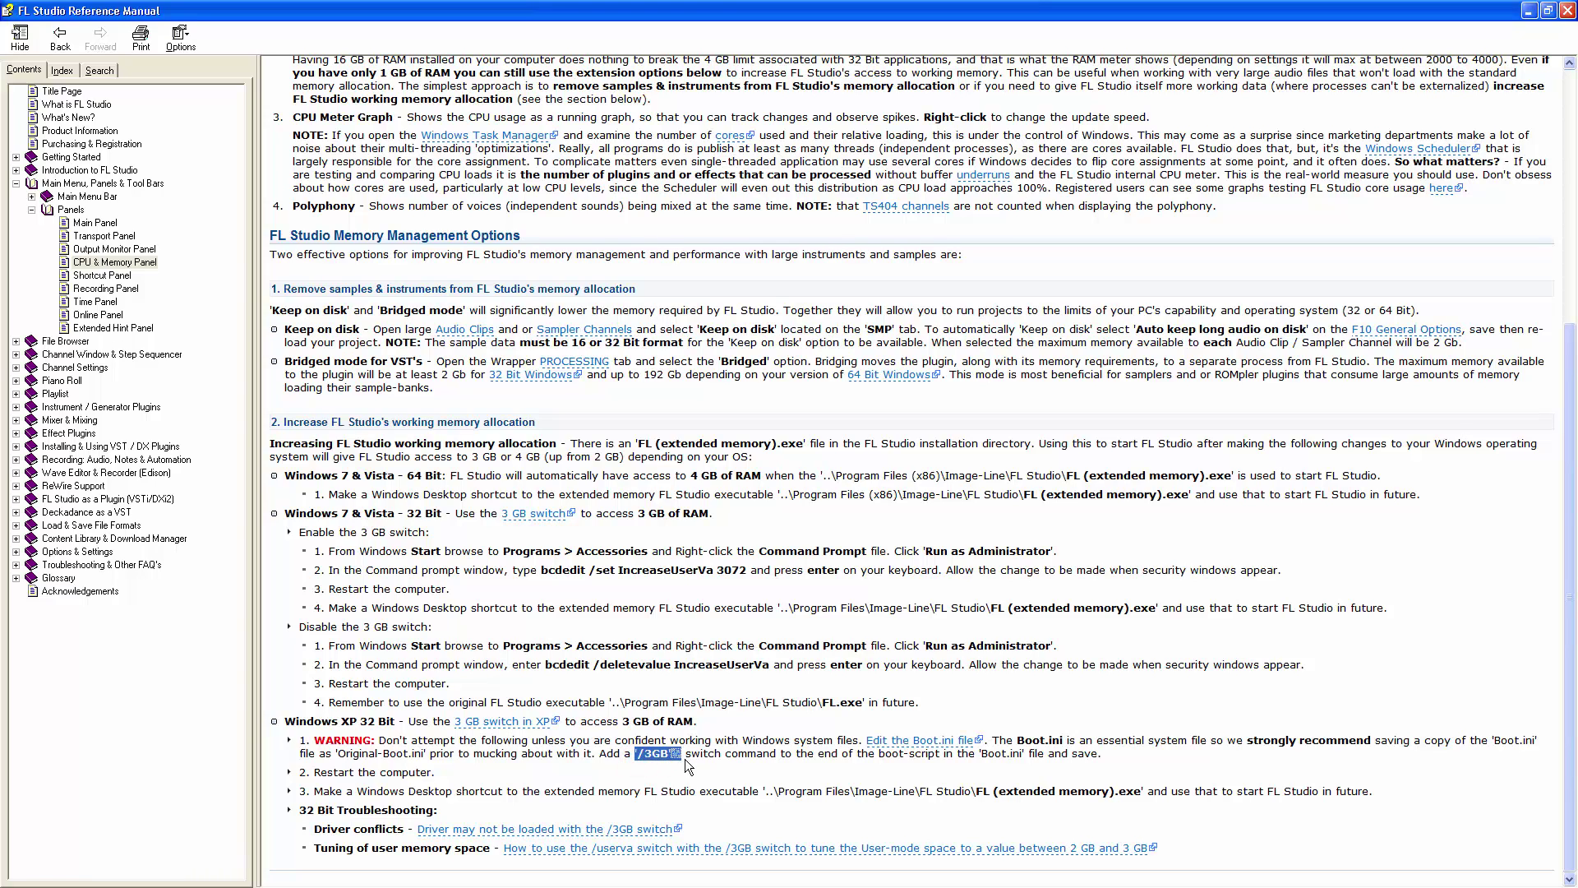
click(692, 771)
drag(980, 754, 1109, 755)
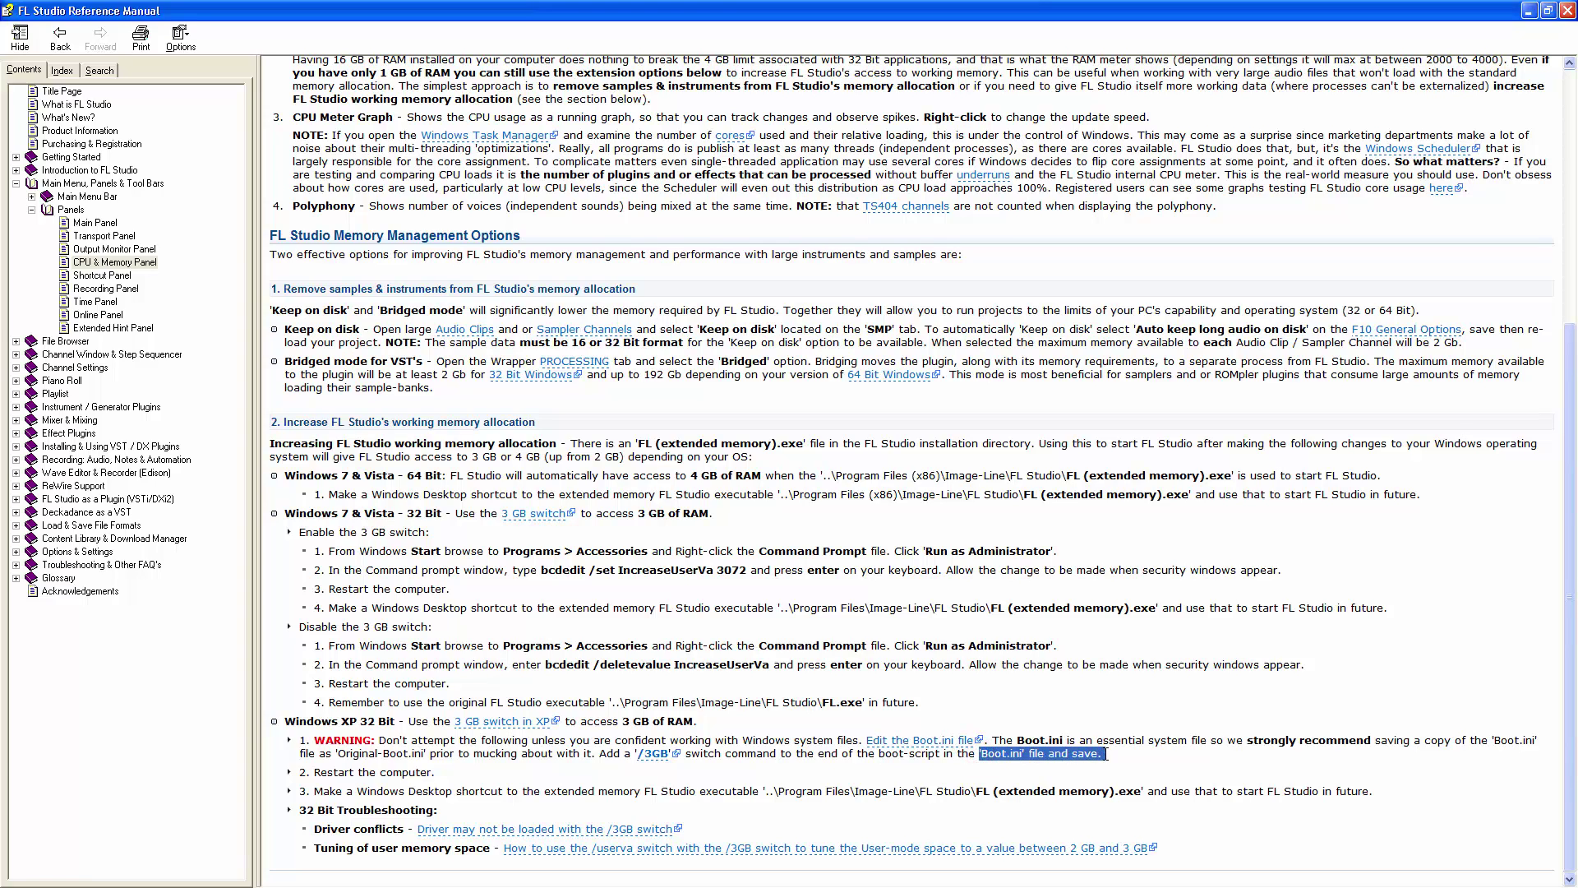
click(1141, 762)
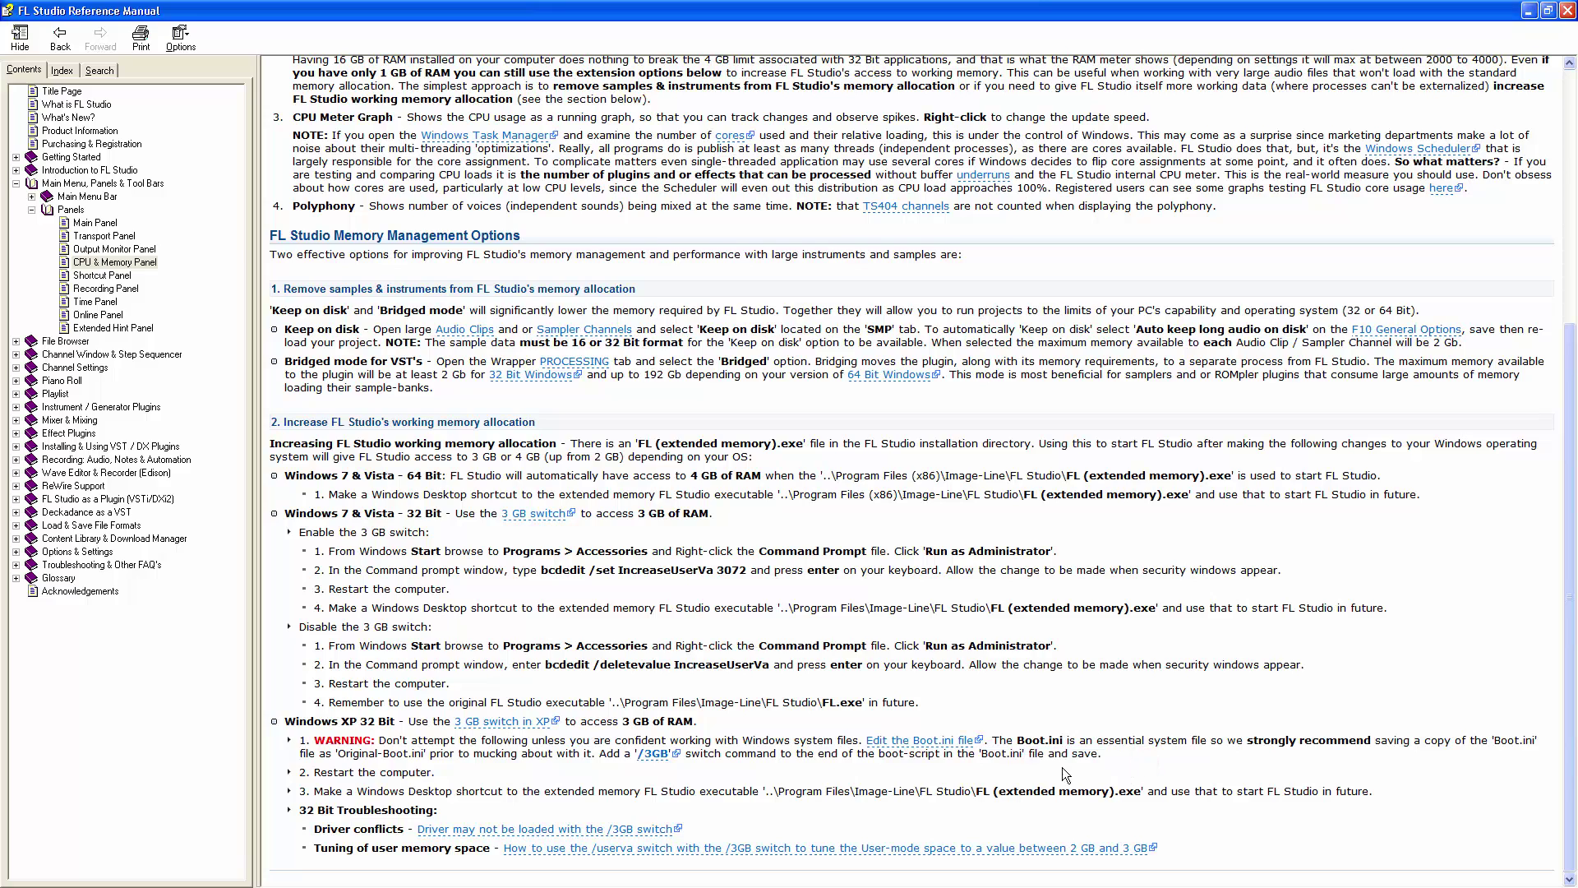
click(1009, 762)
Step: Minimize the reference manual and FL Studio, and enlarge the My Computer window
click(1528, 11)
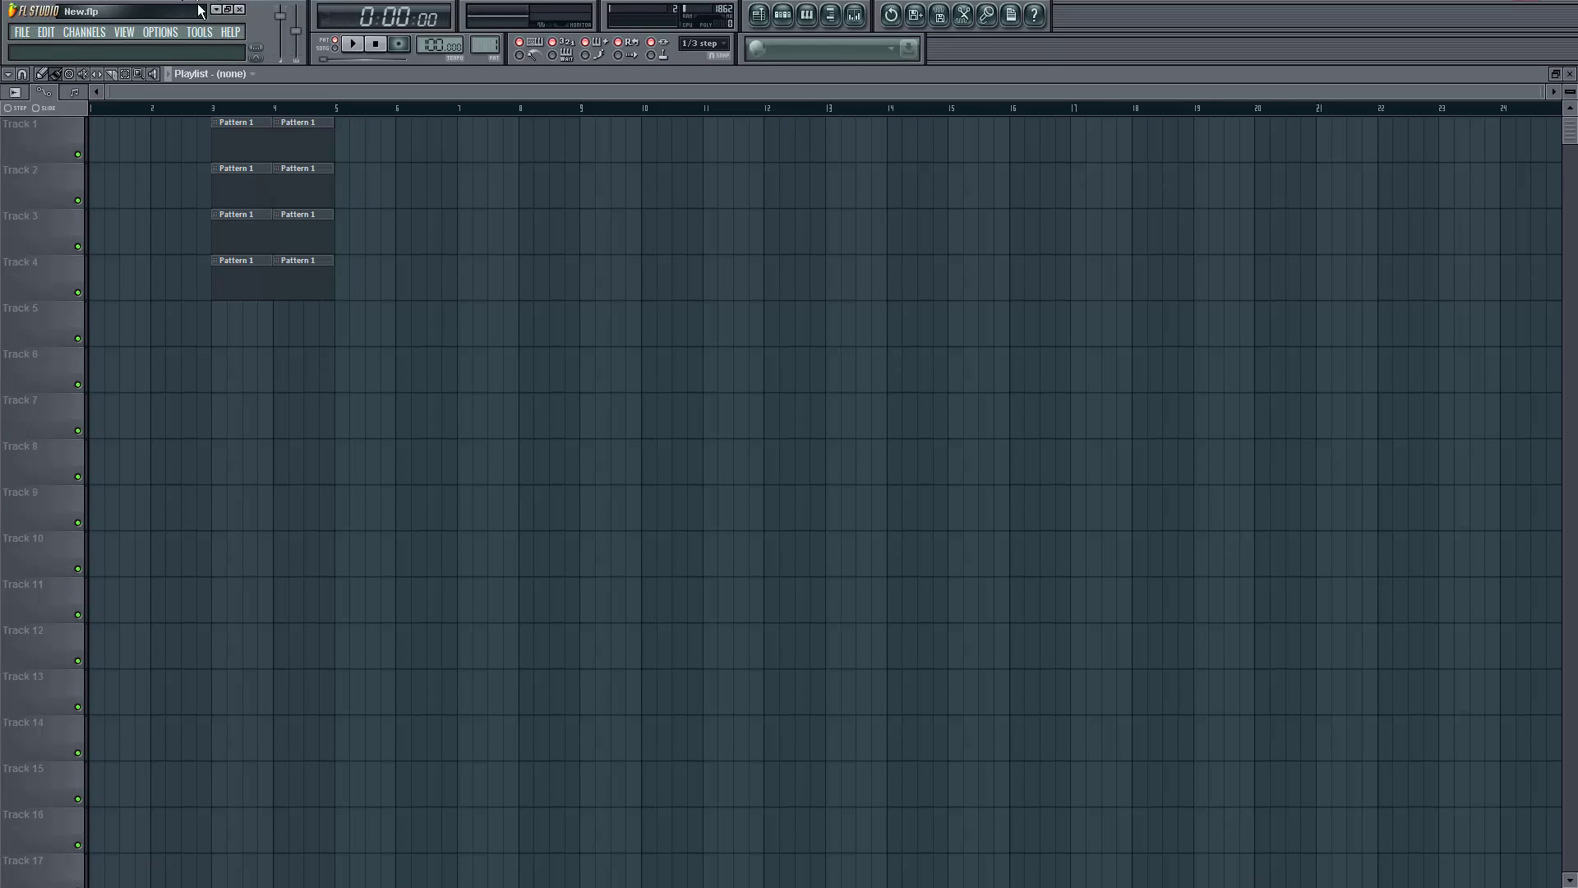
click(220, 9)
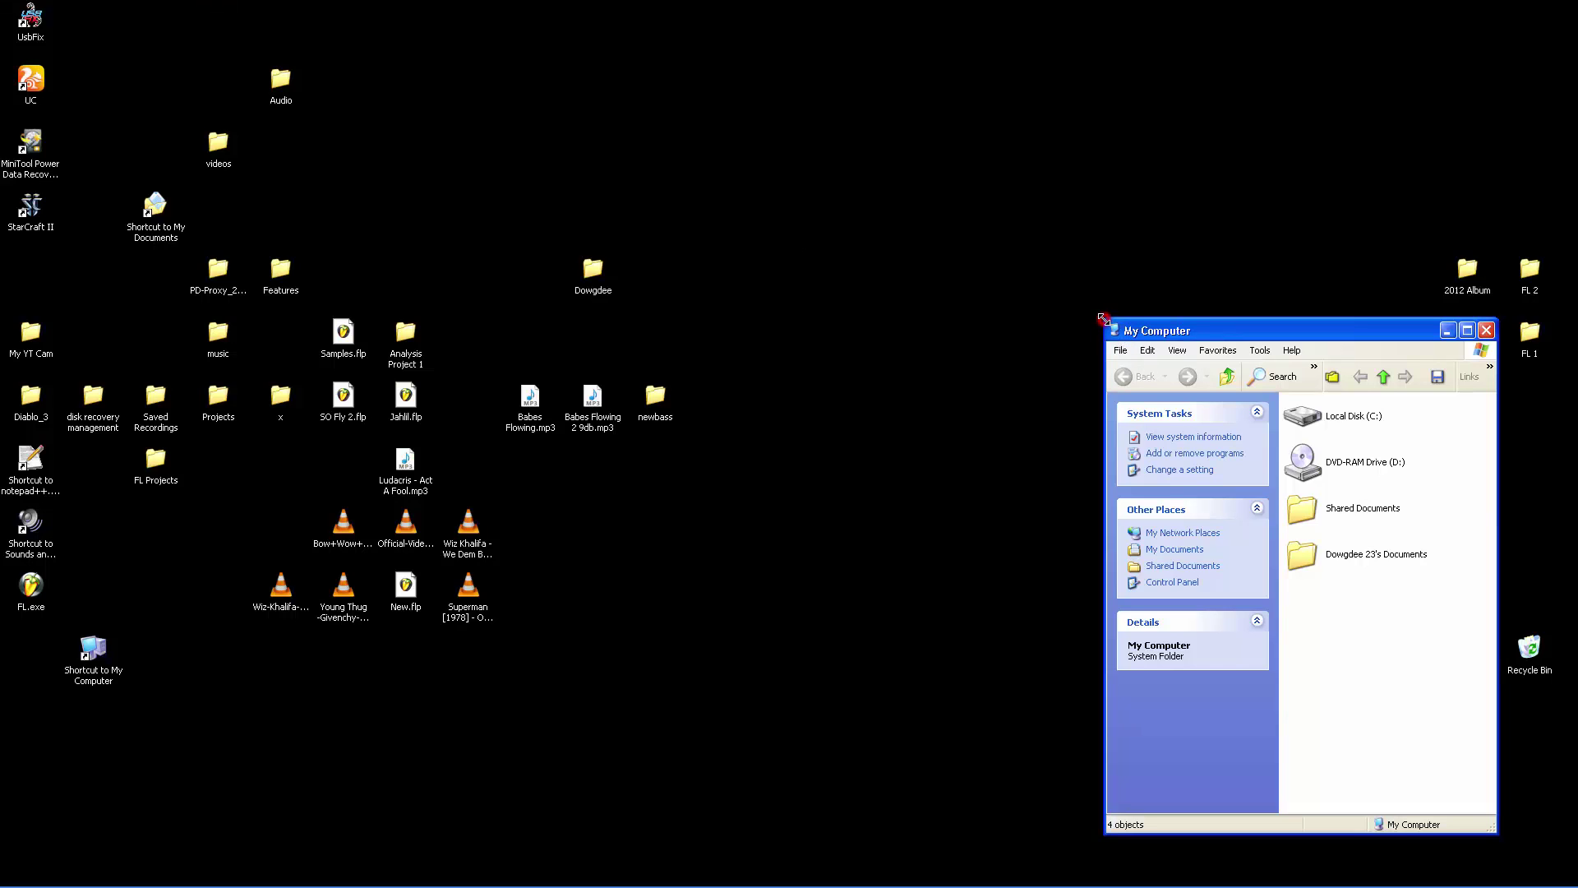
drag(1103, 318, 850, 213)
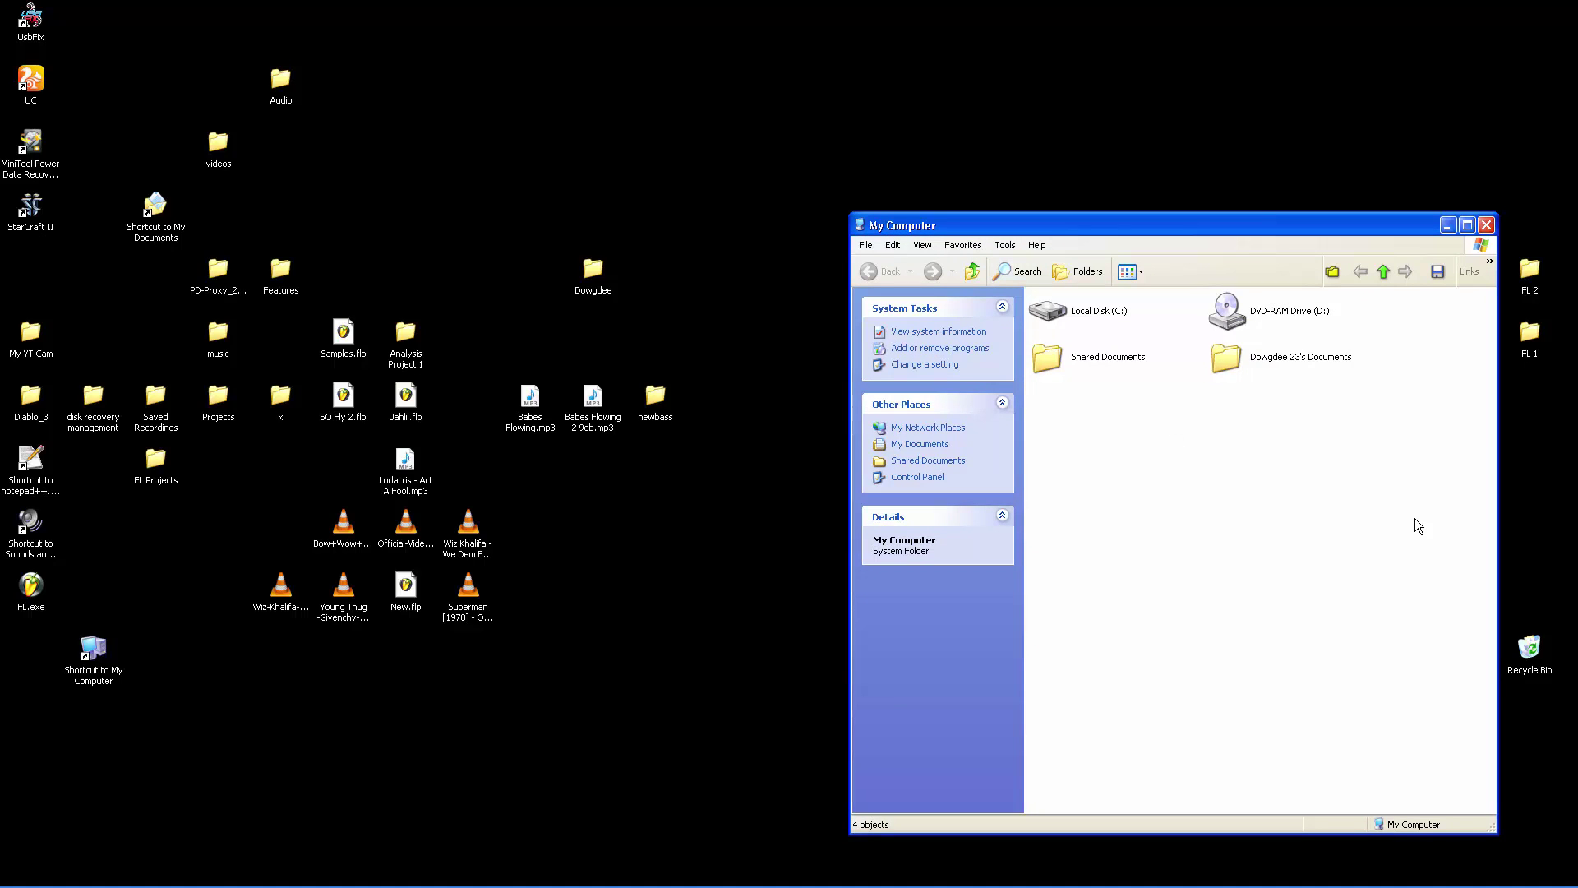
drag(1451, 546, 1352, 633)
mouse_move(1074, 319)
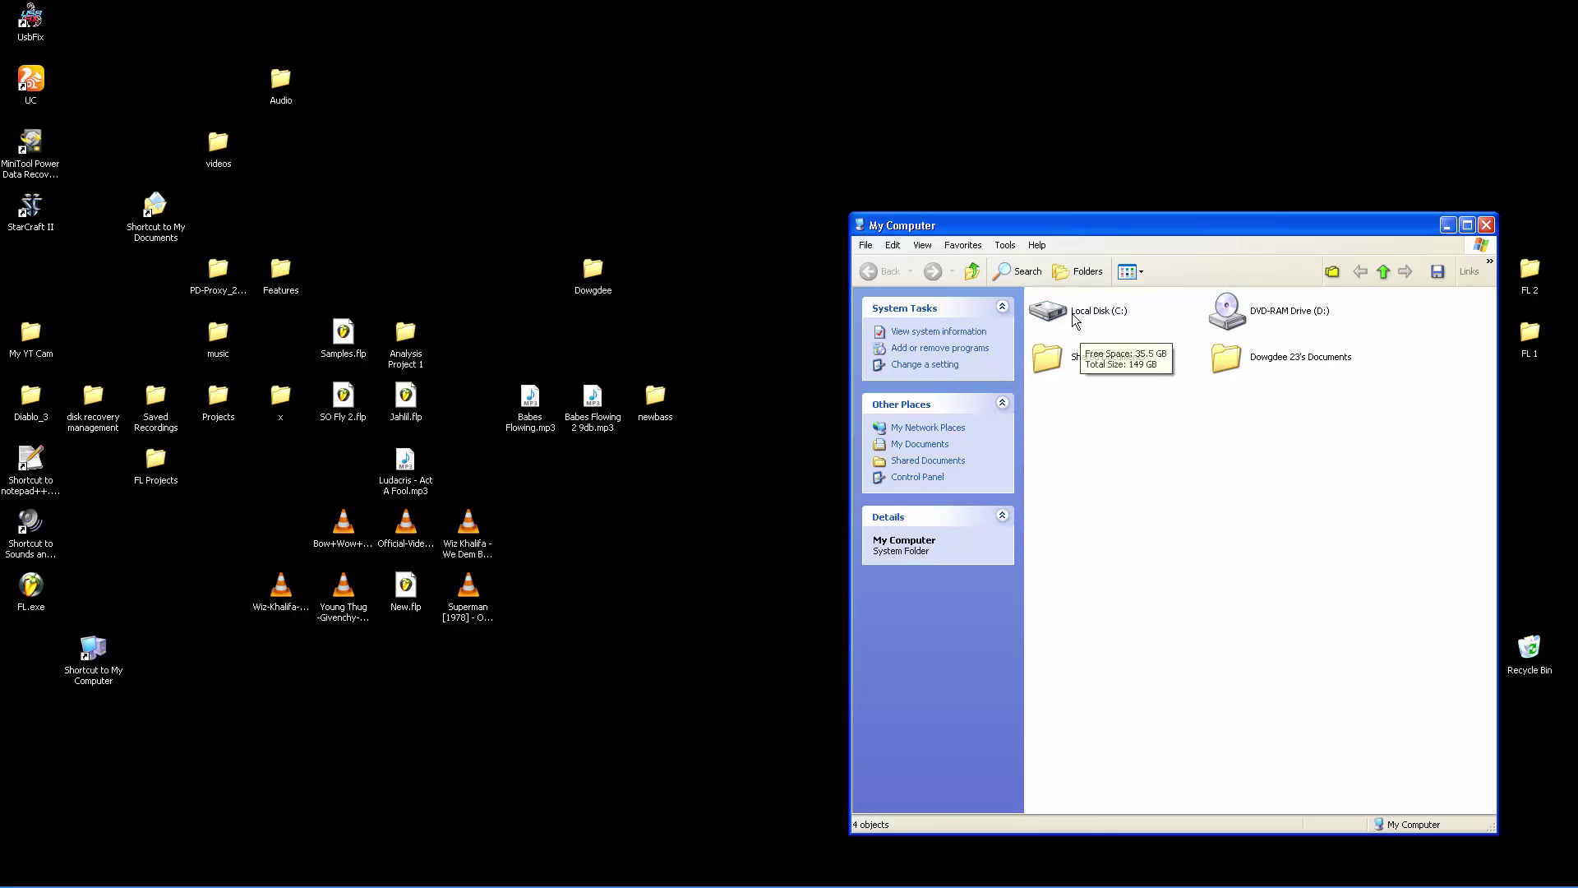
Step: Set the folder options to show hidden files and folders, and open Local Disk (C:)
click(923, 246)
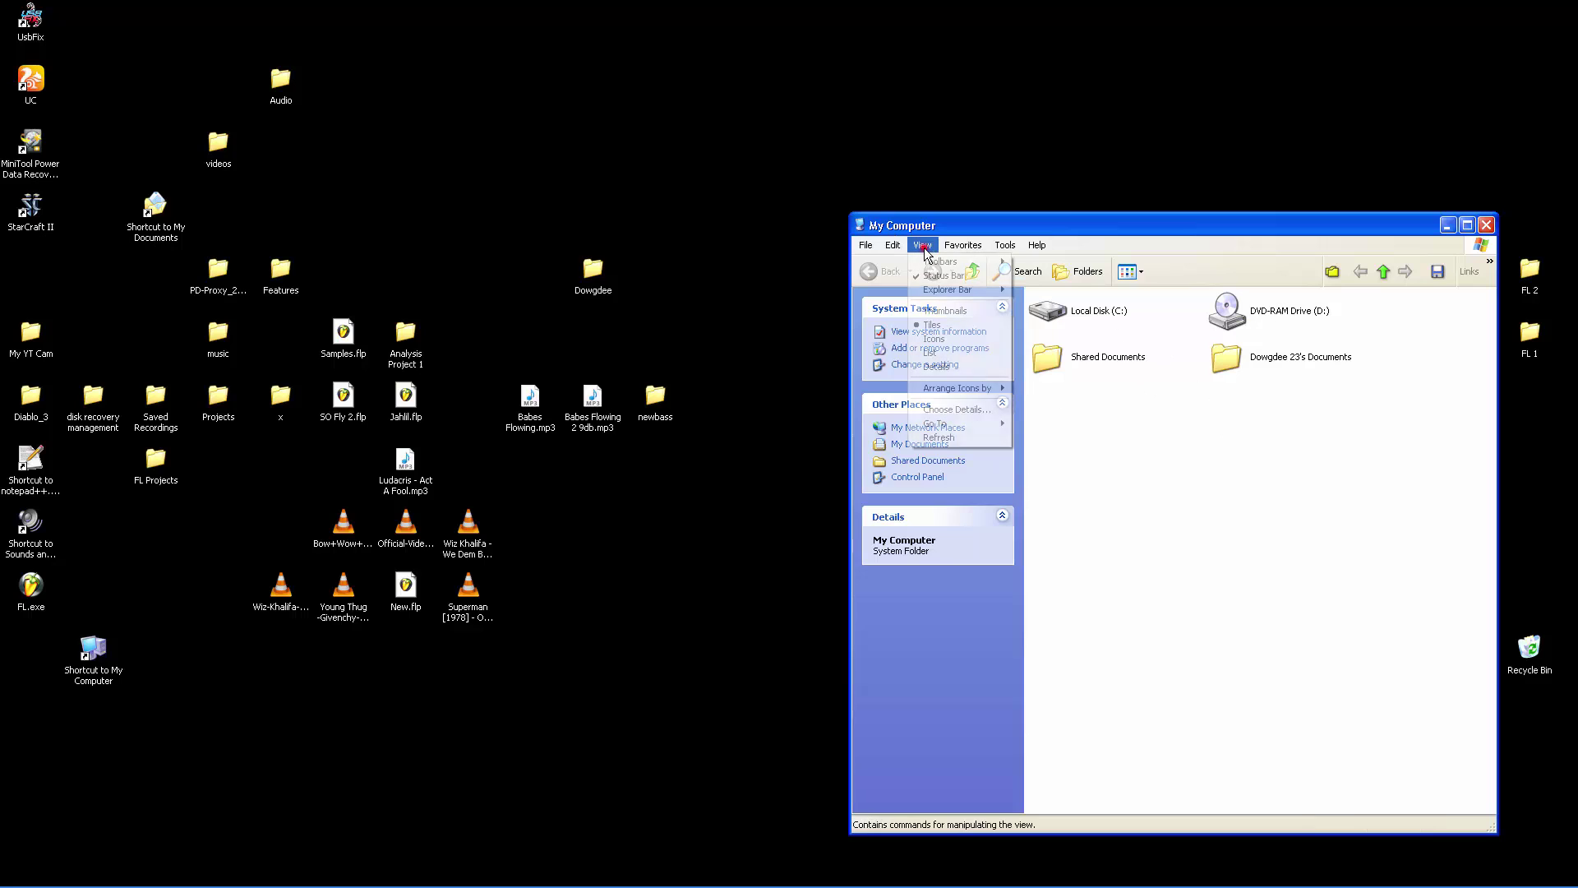
mouse_move(1002, 250)
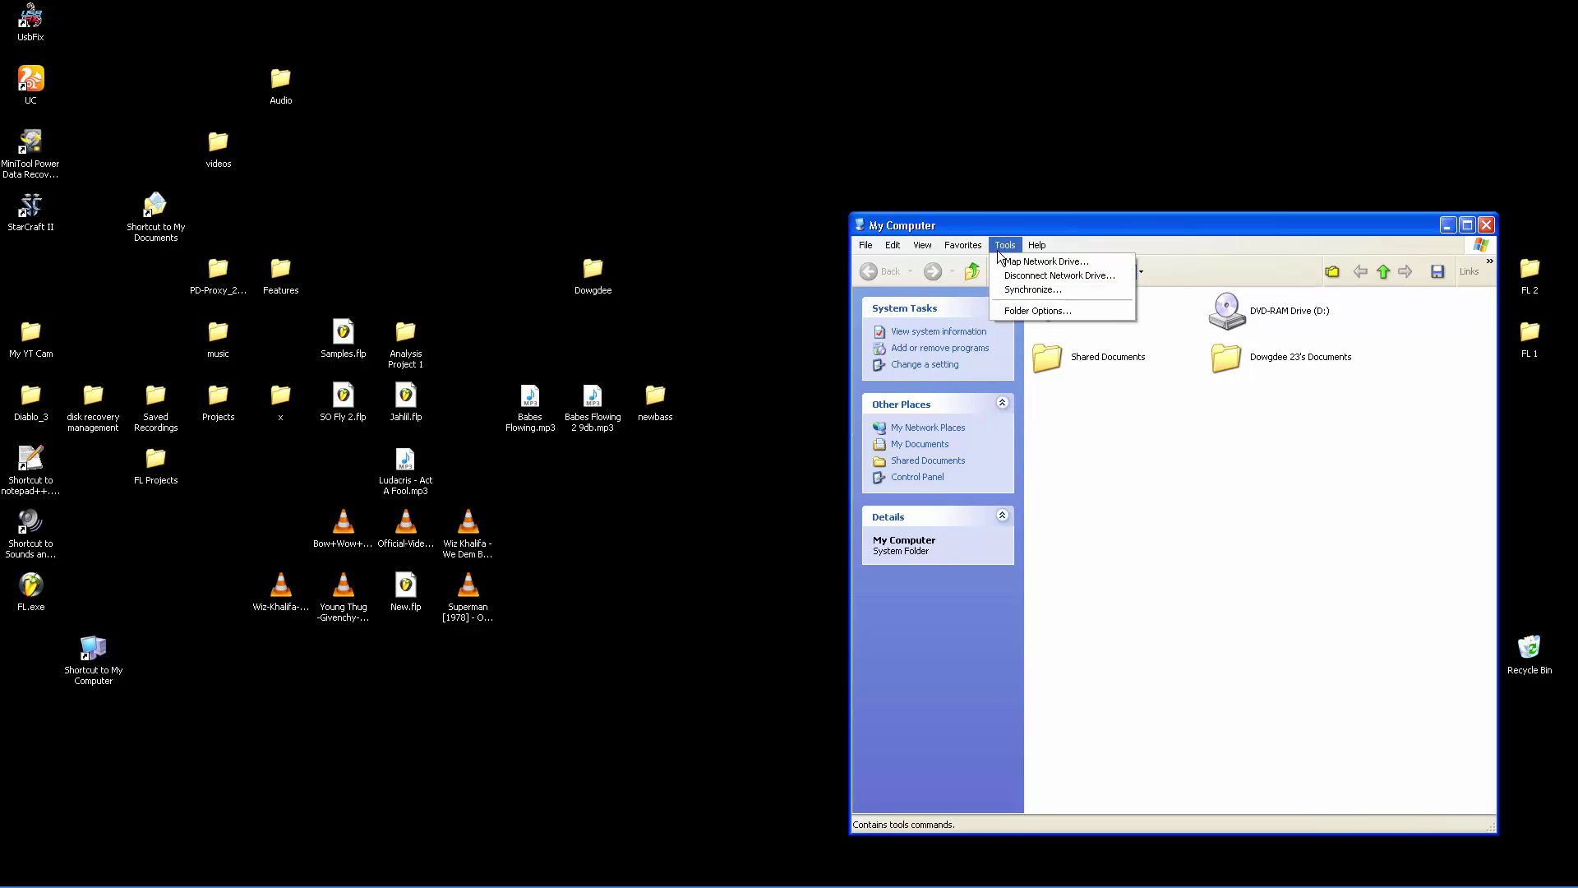
click(1010, 308)
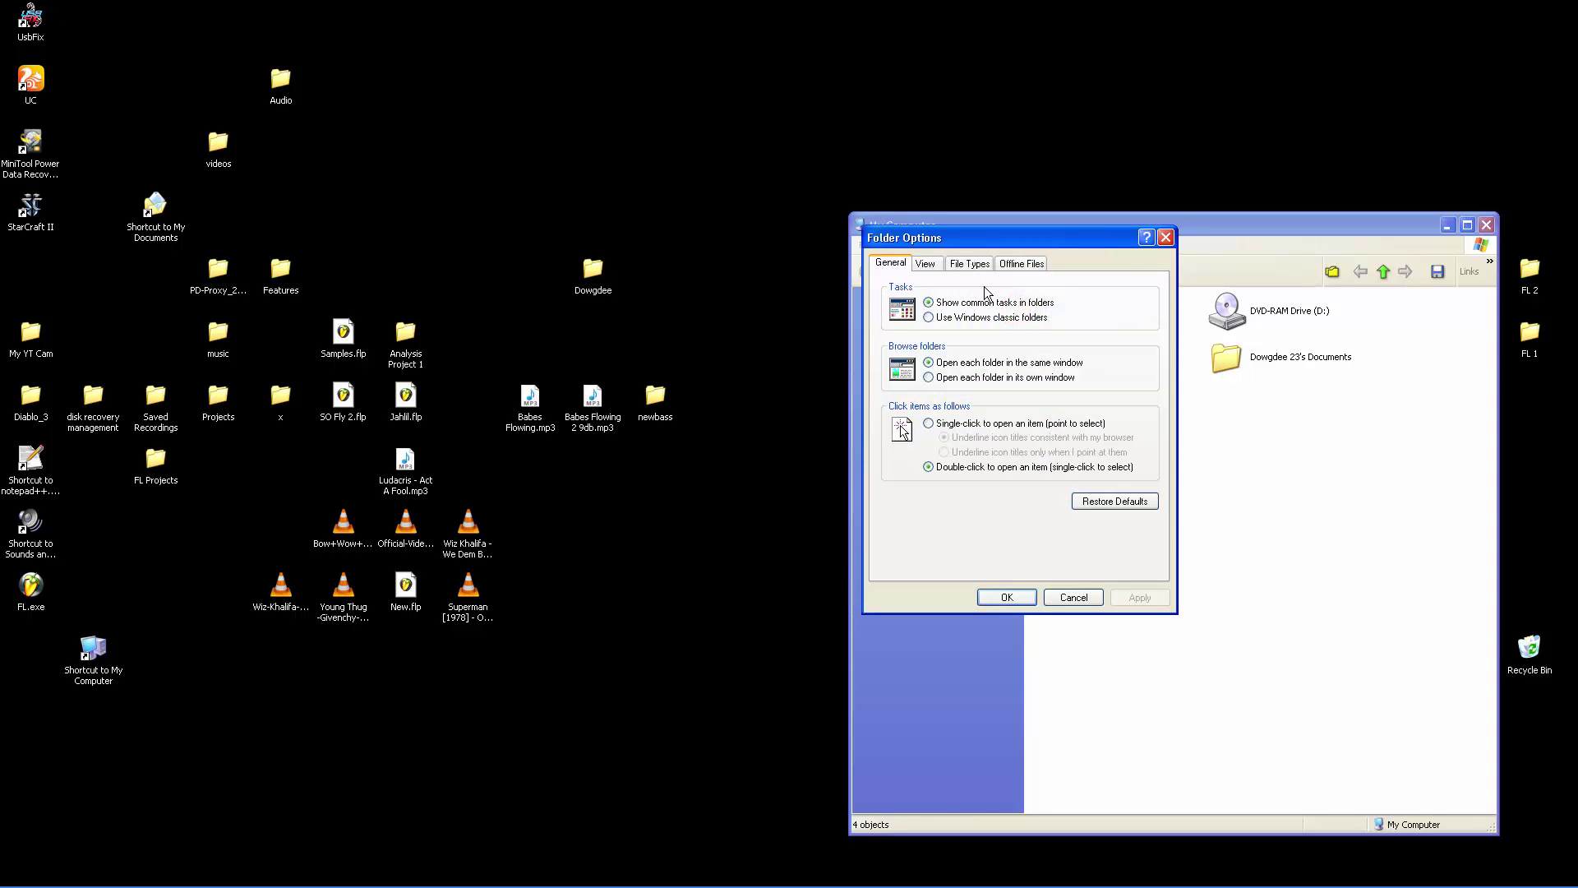
click(936, 265)
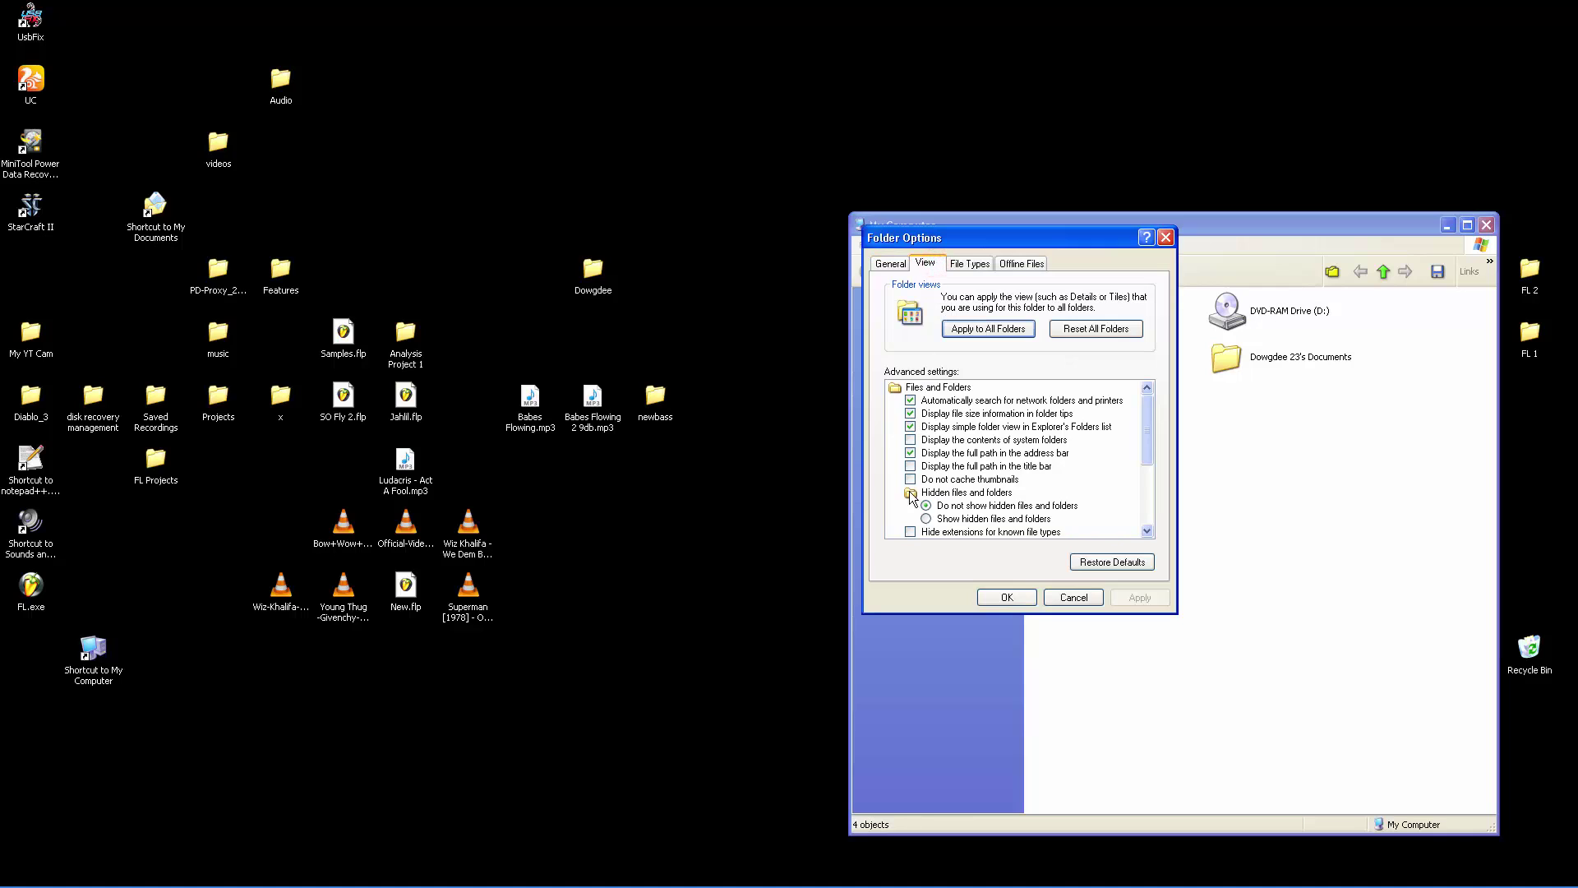
click(926, 519)
click(1012, 596)
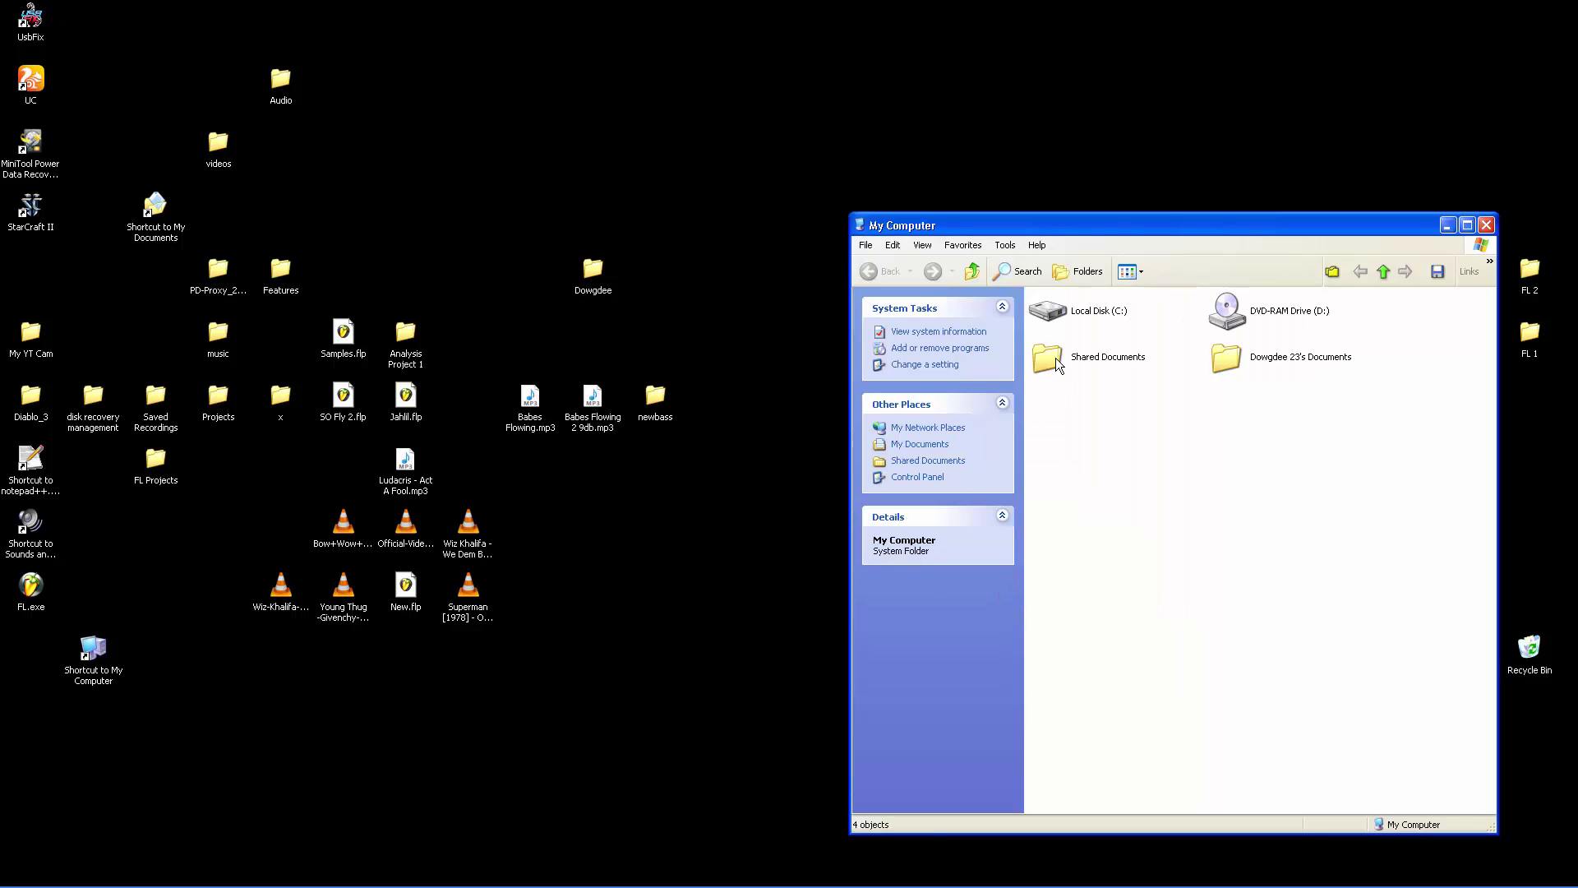
double_click(1050, 311)
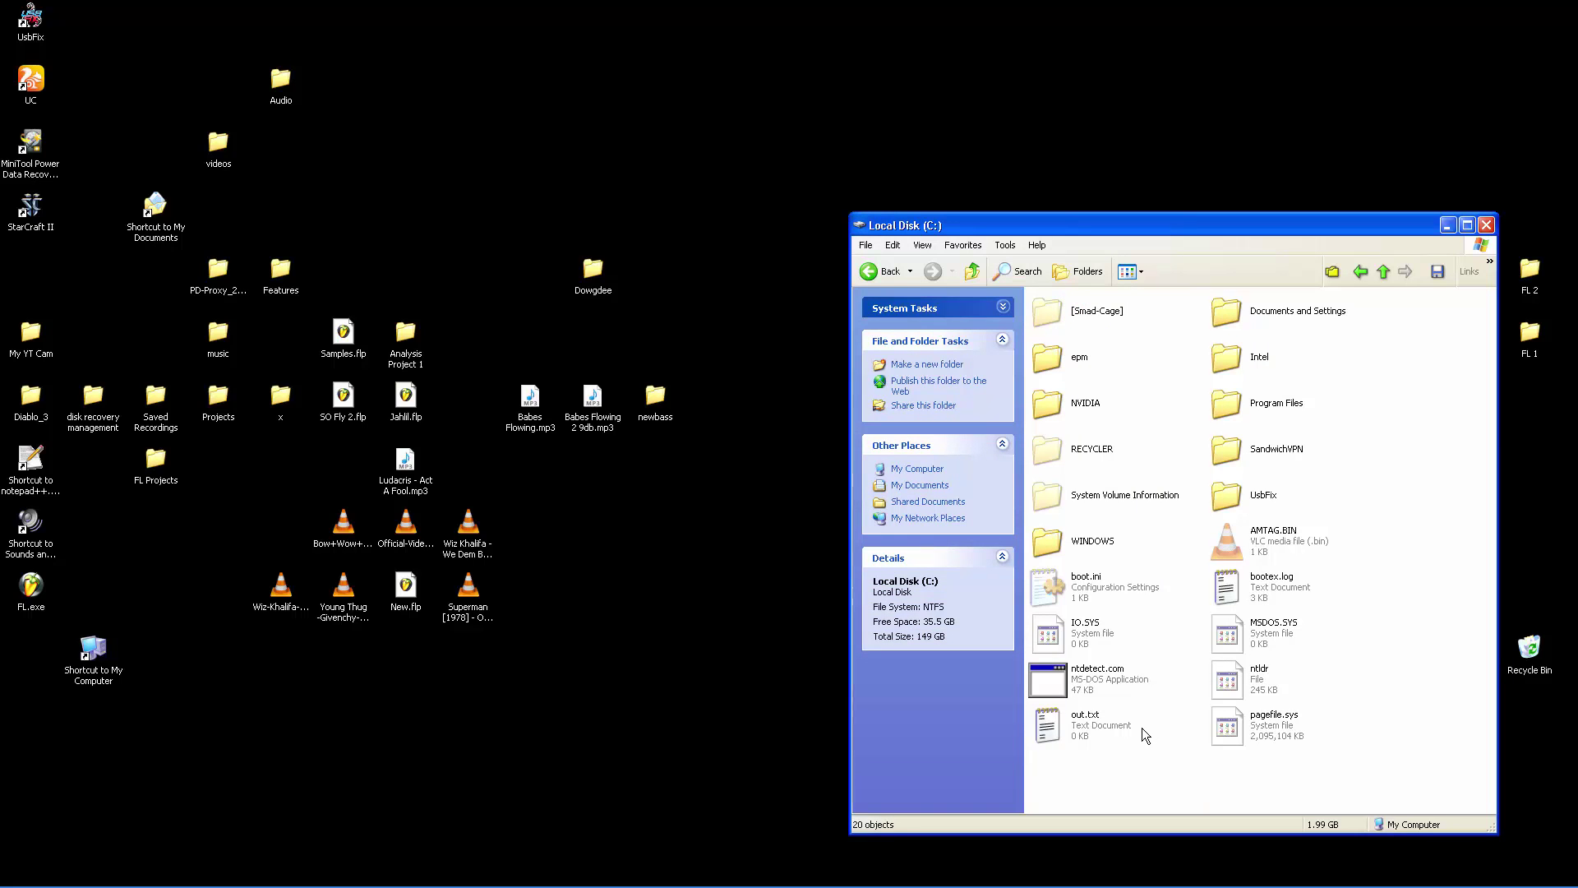
Step: Open boot.ini from Local Disk (C:) to look over its contents, and close it again
click(1098, 579)
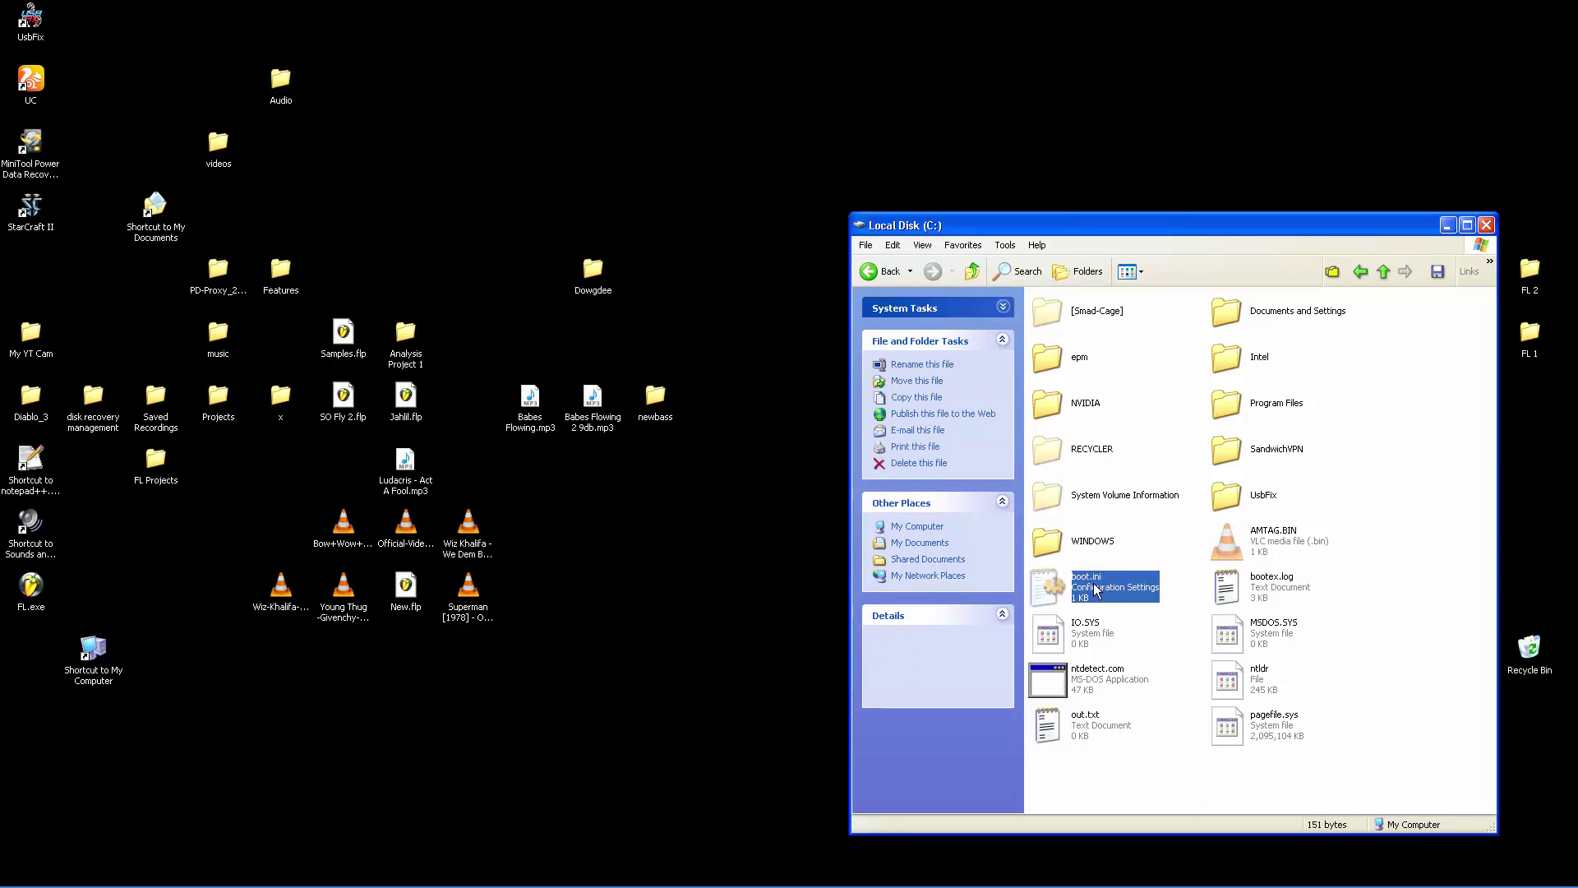
double_click(1093, 582)
drag(963, 443, 732, 345)
key(ctrl+a)
click(880, 529)
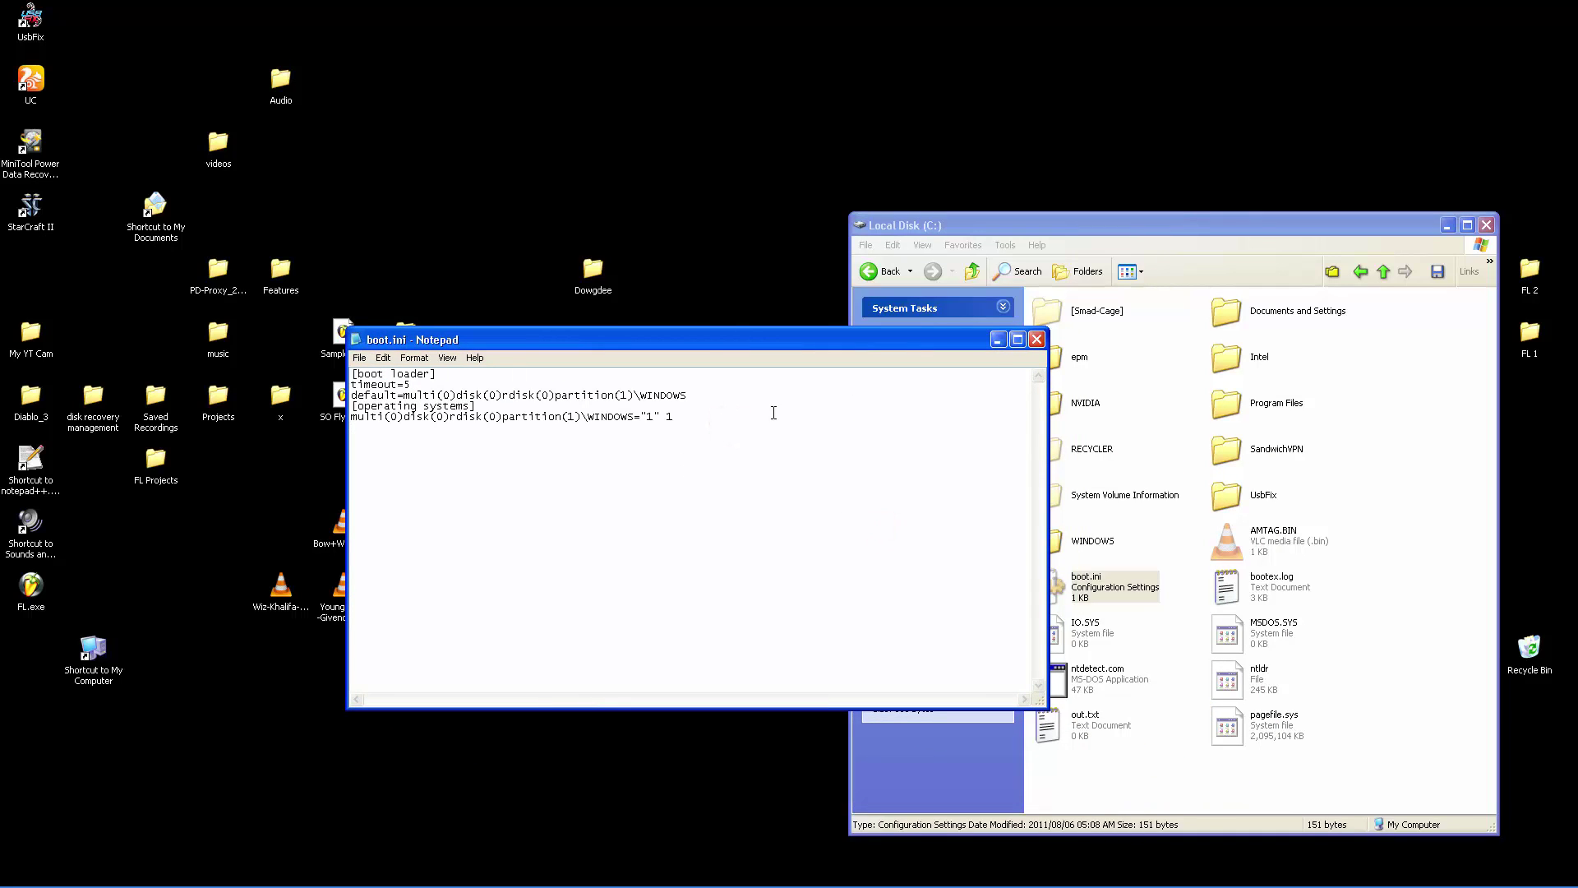
click(1036, 339)
Step: Set the folder options to not show hidden files and folders
click(1006, 247)
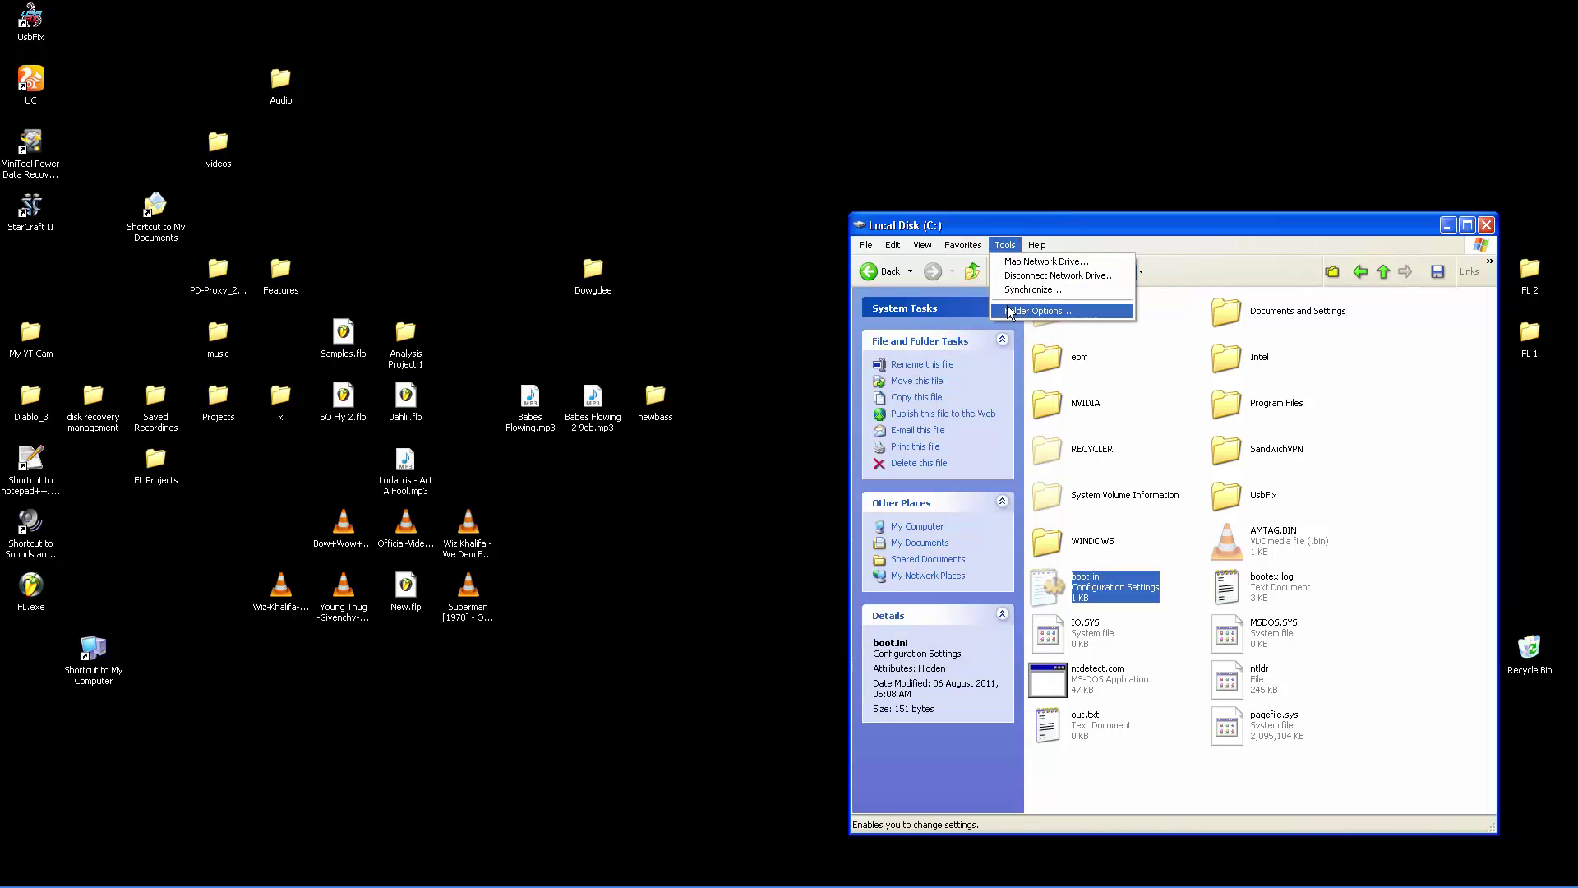
click(1037, 311)
click(949, 265)
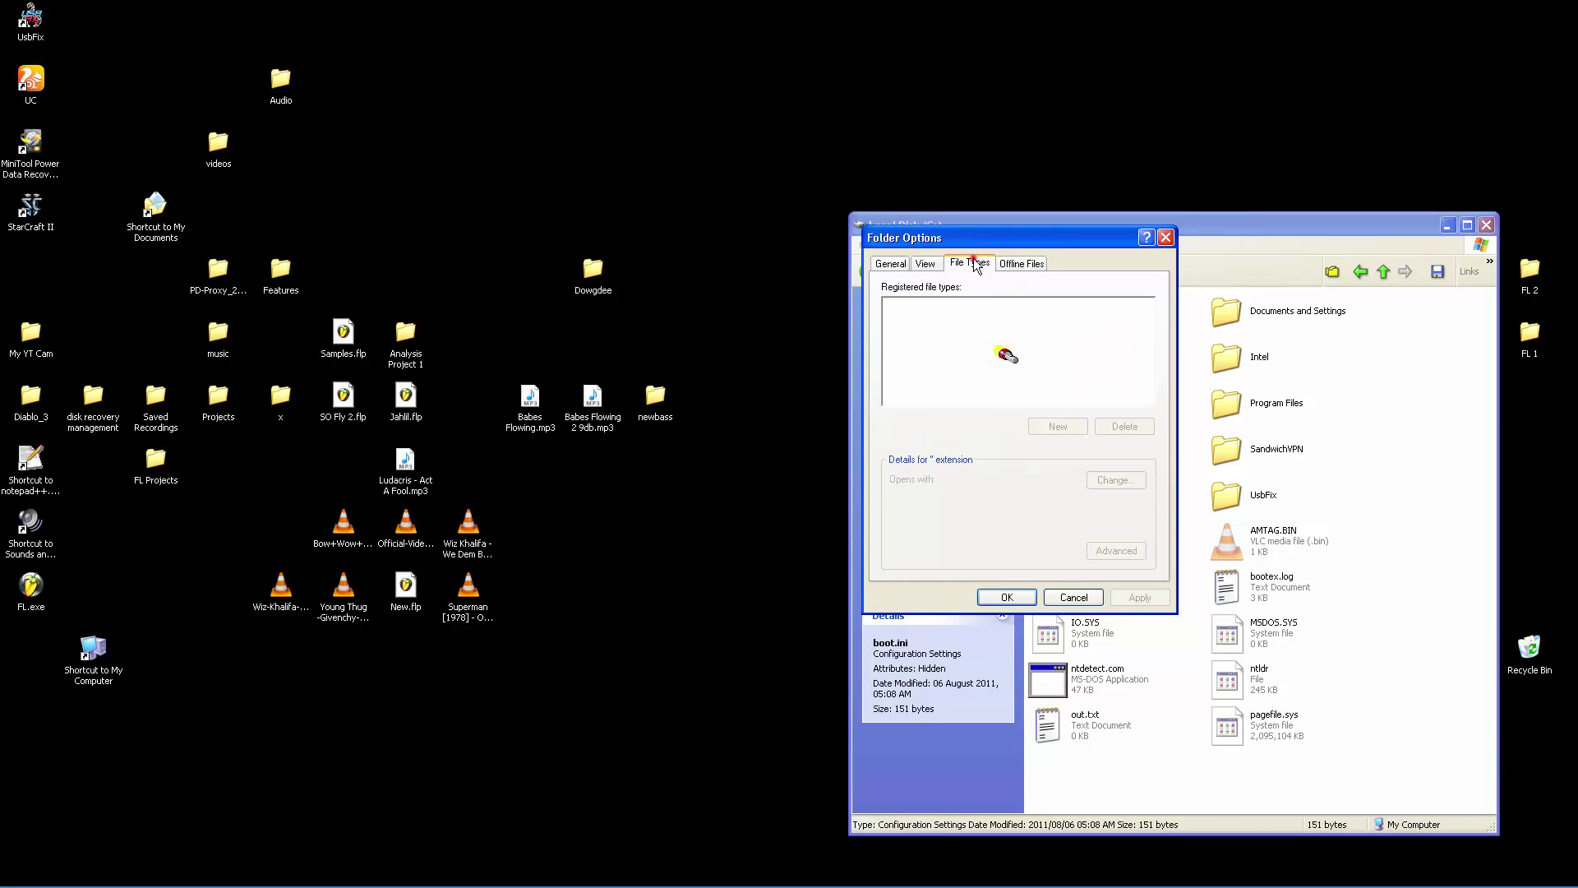
click(925, 263)
click(928, 505)
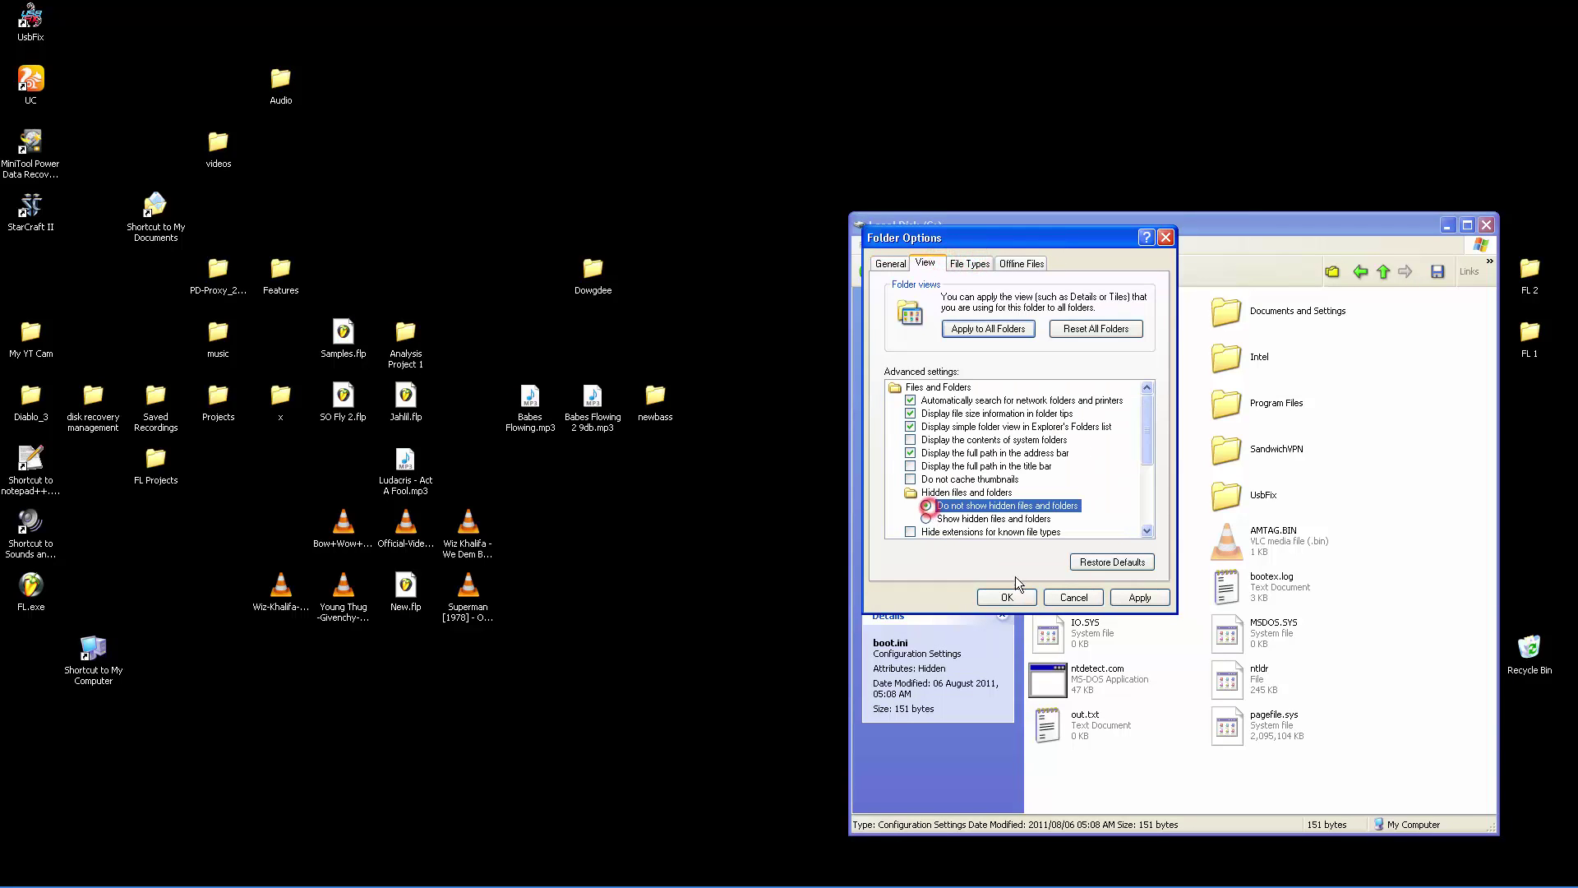
click(1006, 597)
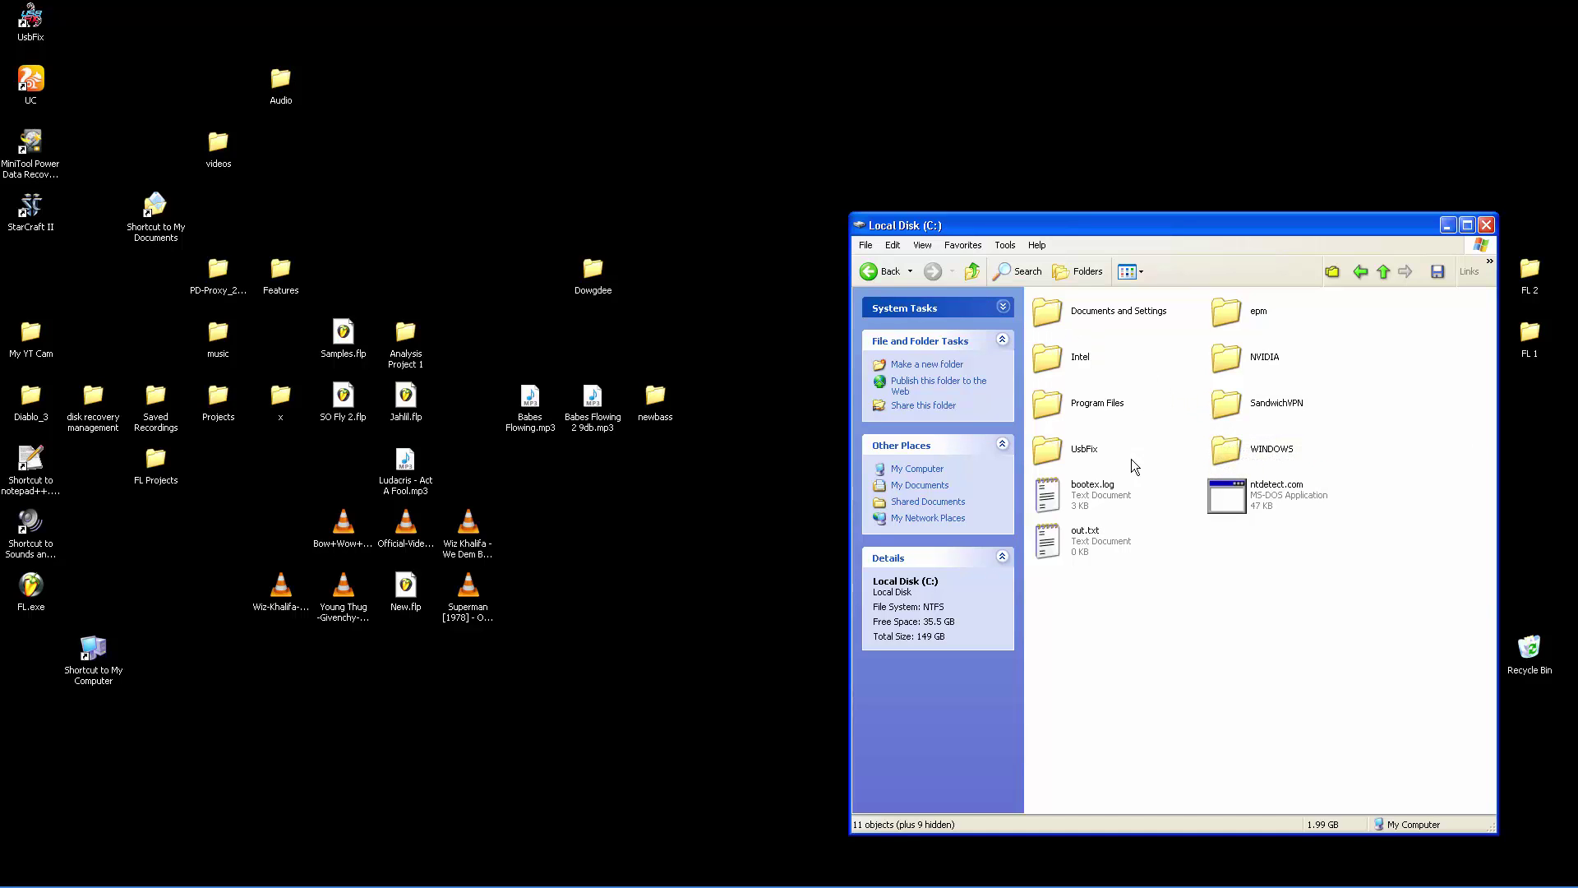
Step: From My Computer's system information, open the advanced Startup and Recovery settings and bring up the startup options file for manual editing
click(874, 270)
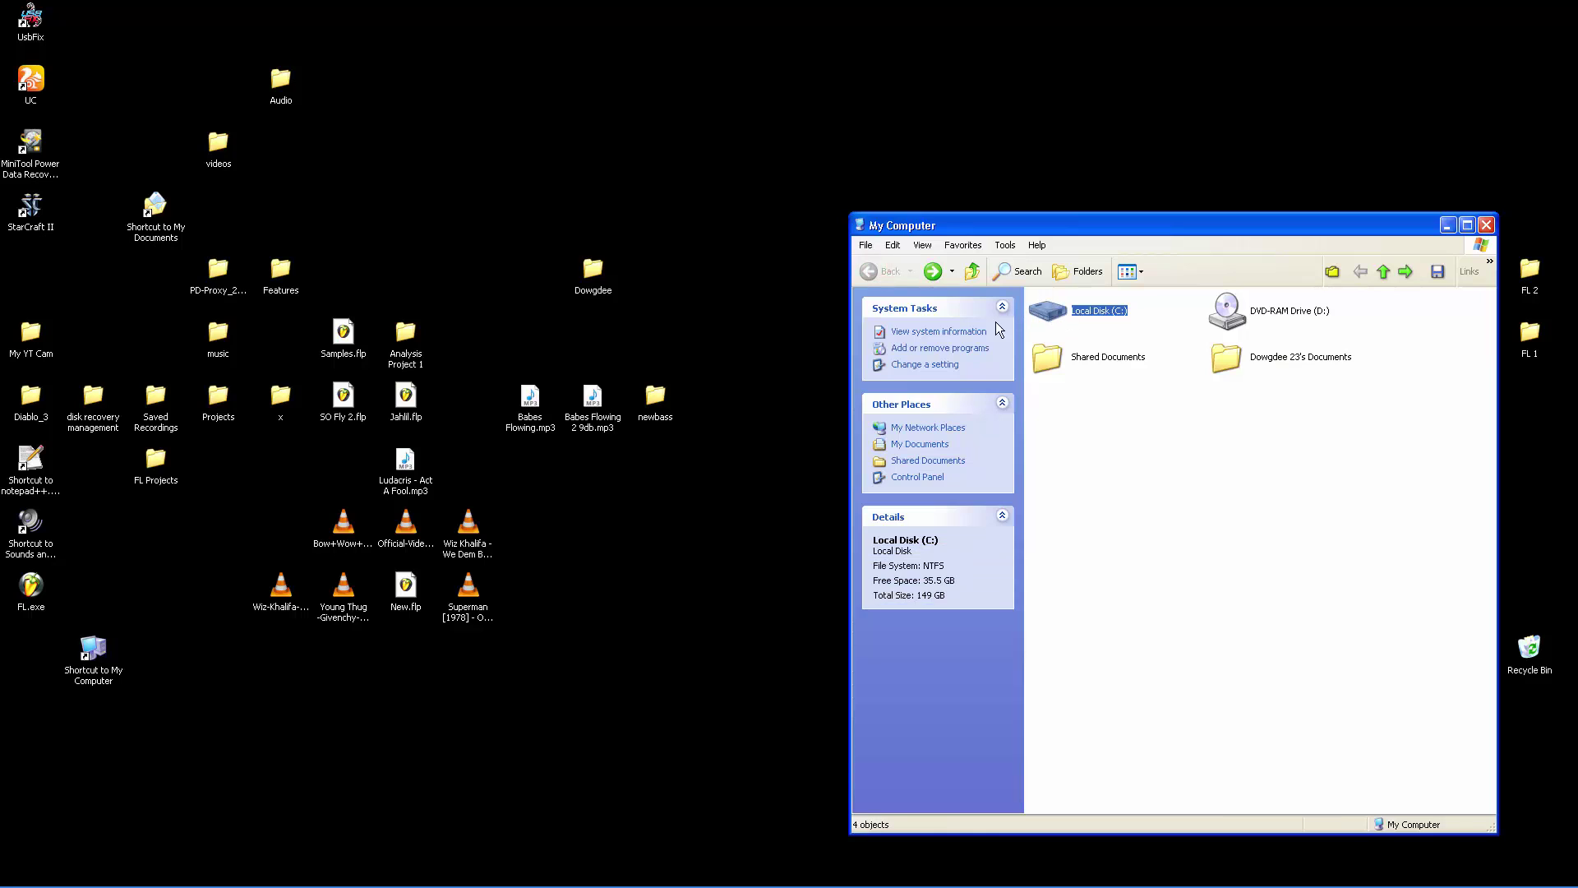
click(938, 337)
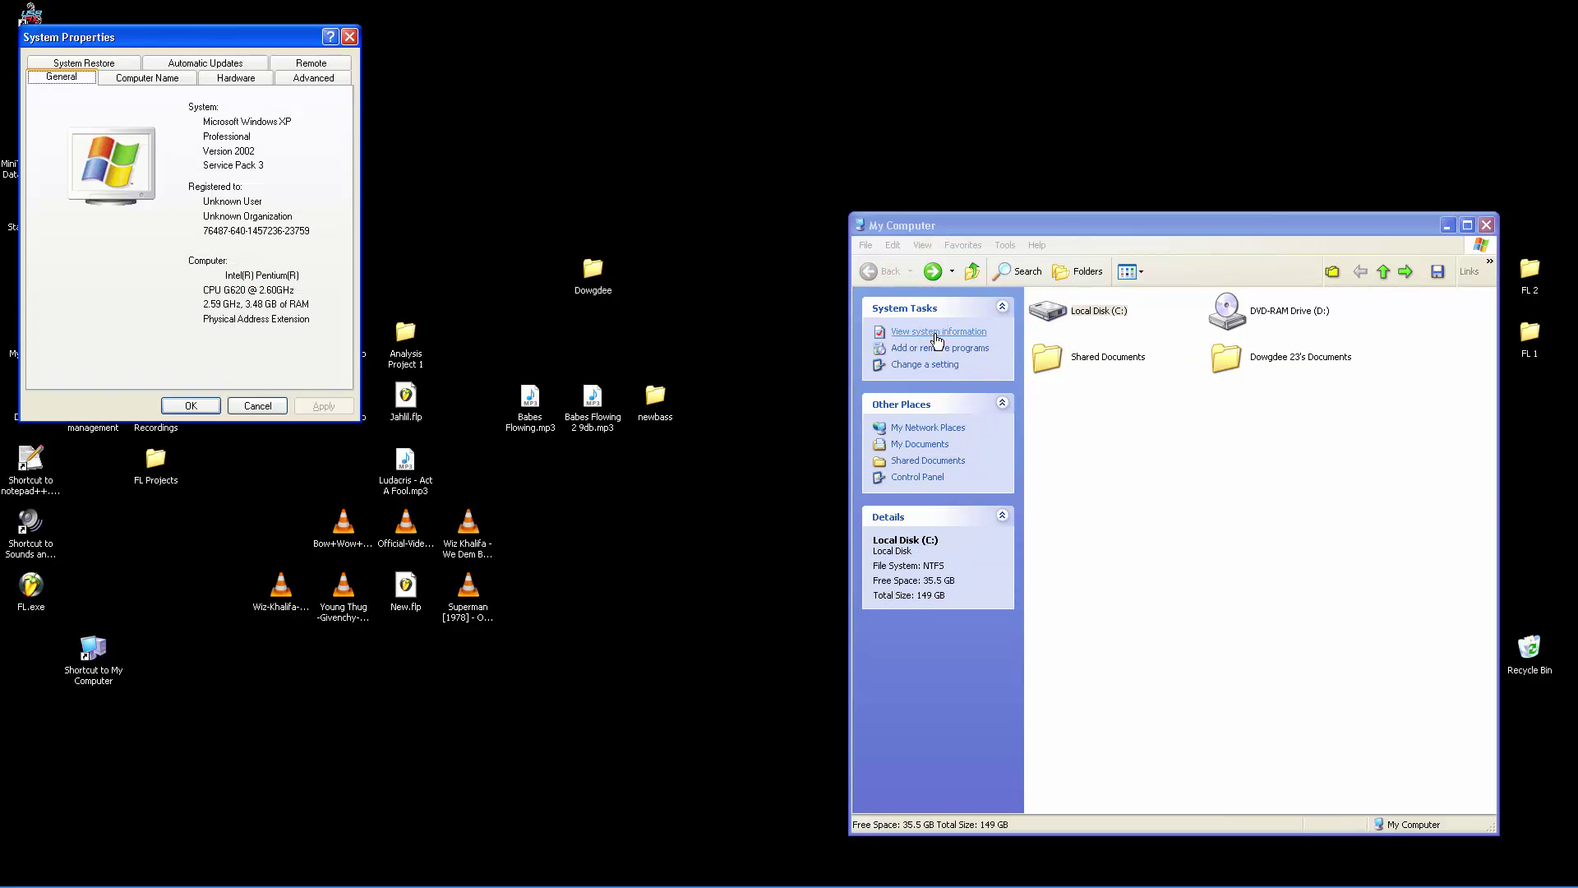
click(311, 78)
click(300, 320)
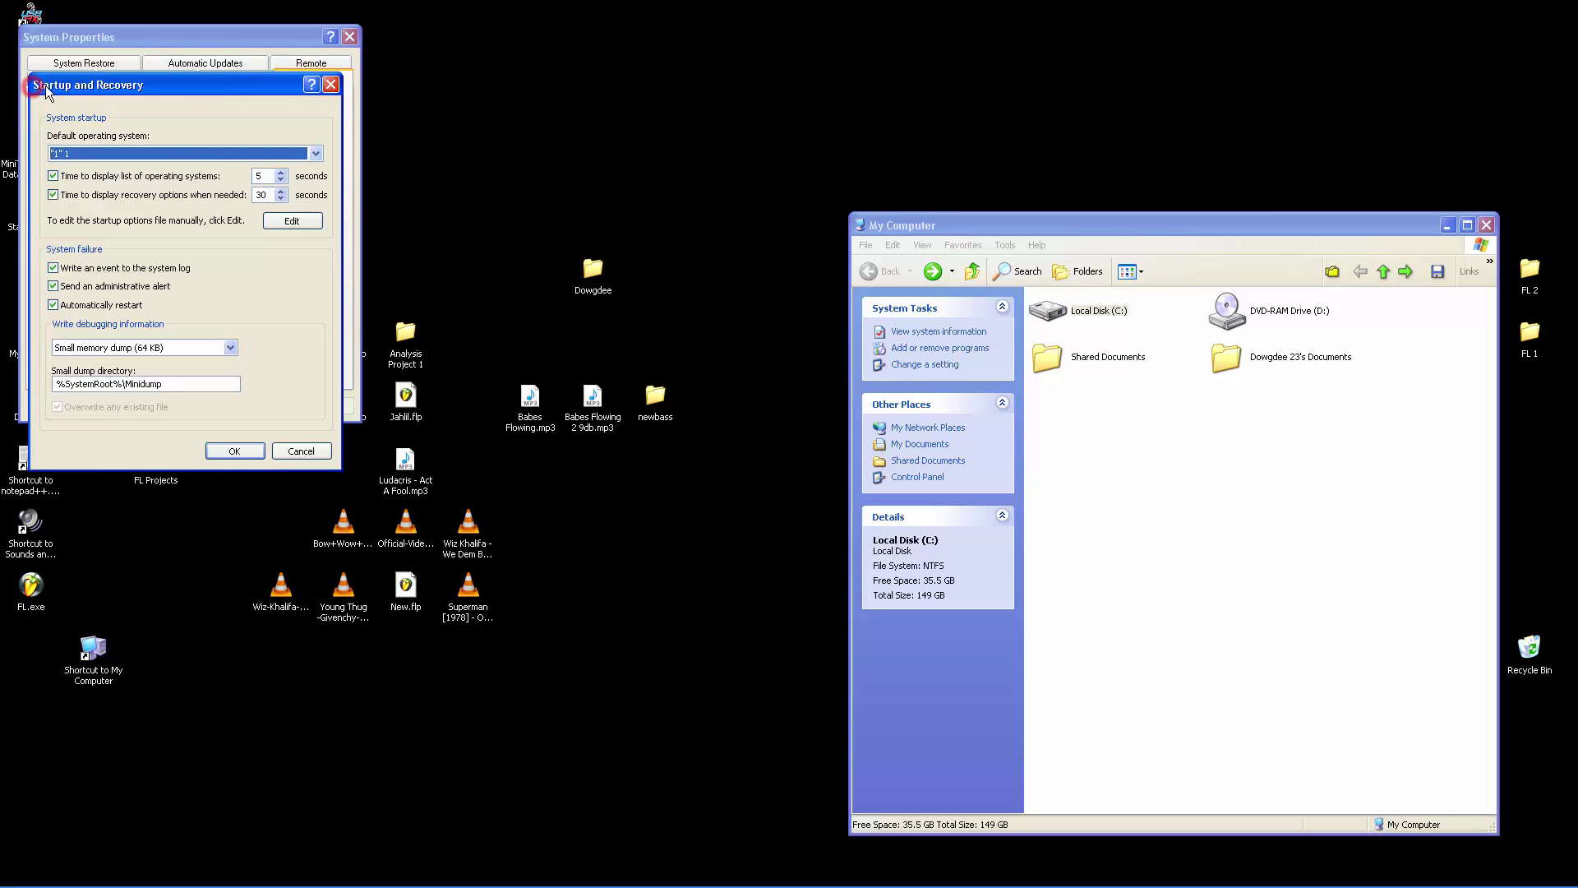
drag(171, 84, 603, 268)
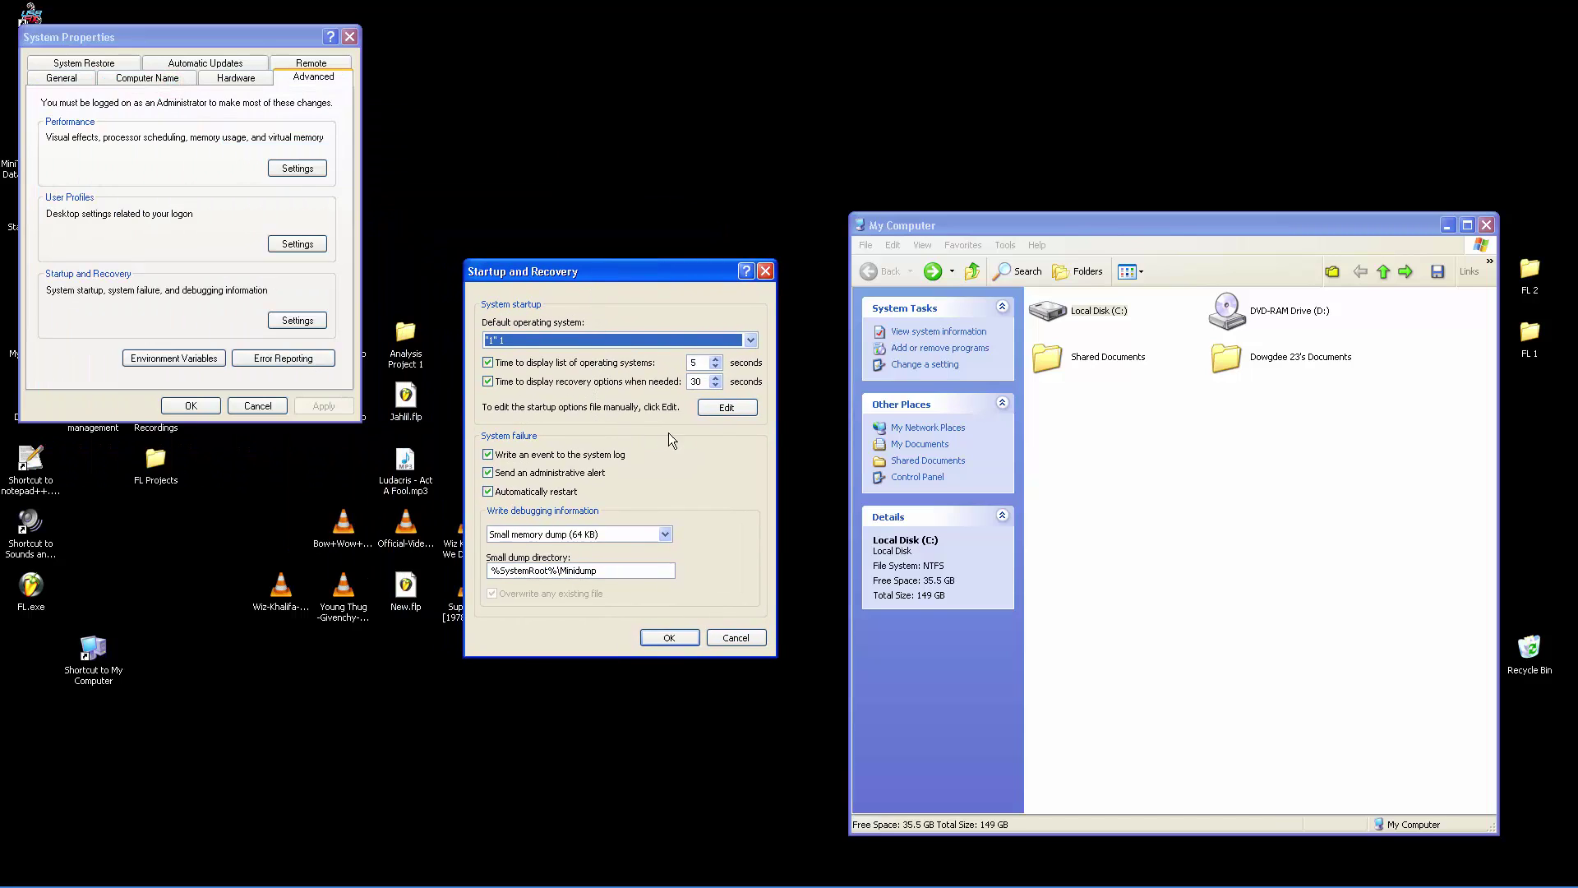
click(731, 411)
drag(555, 340, 847, 447)
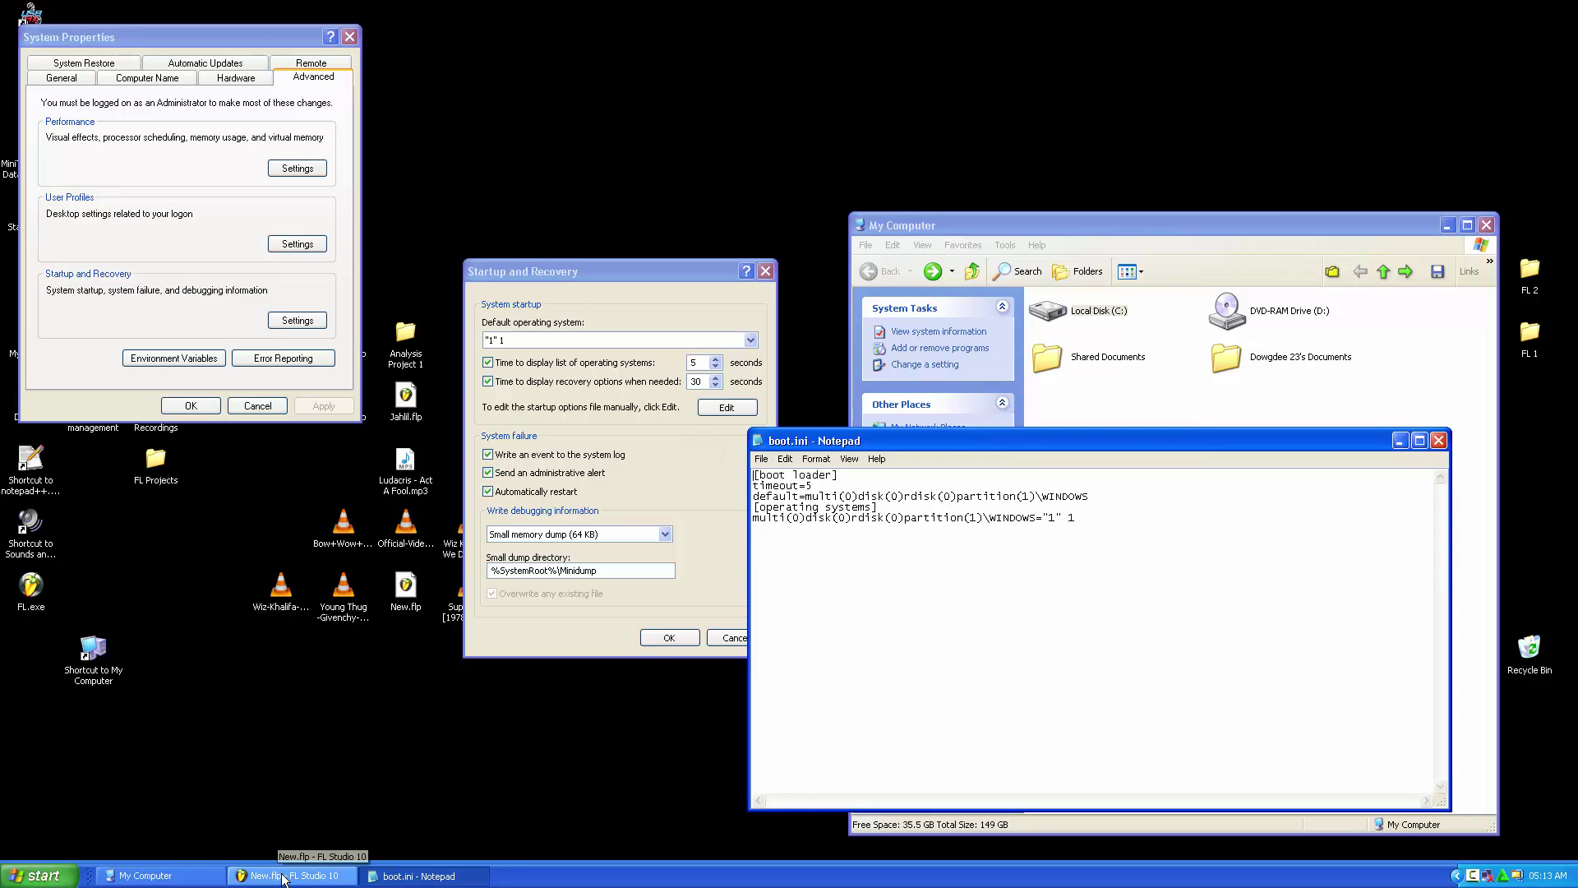
Step: Recheck the Boot.ini instruction for Windows XP 32 Bit in the FL Studio manual, and minimize the manual and FL Studio
click(284, 875)
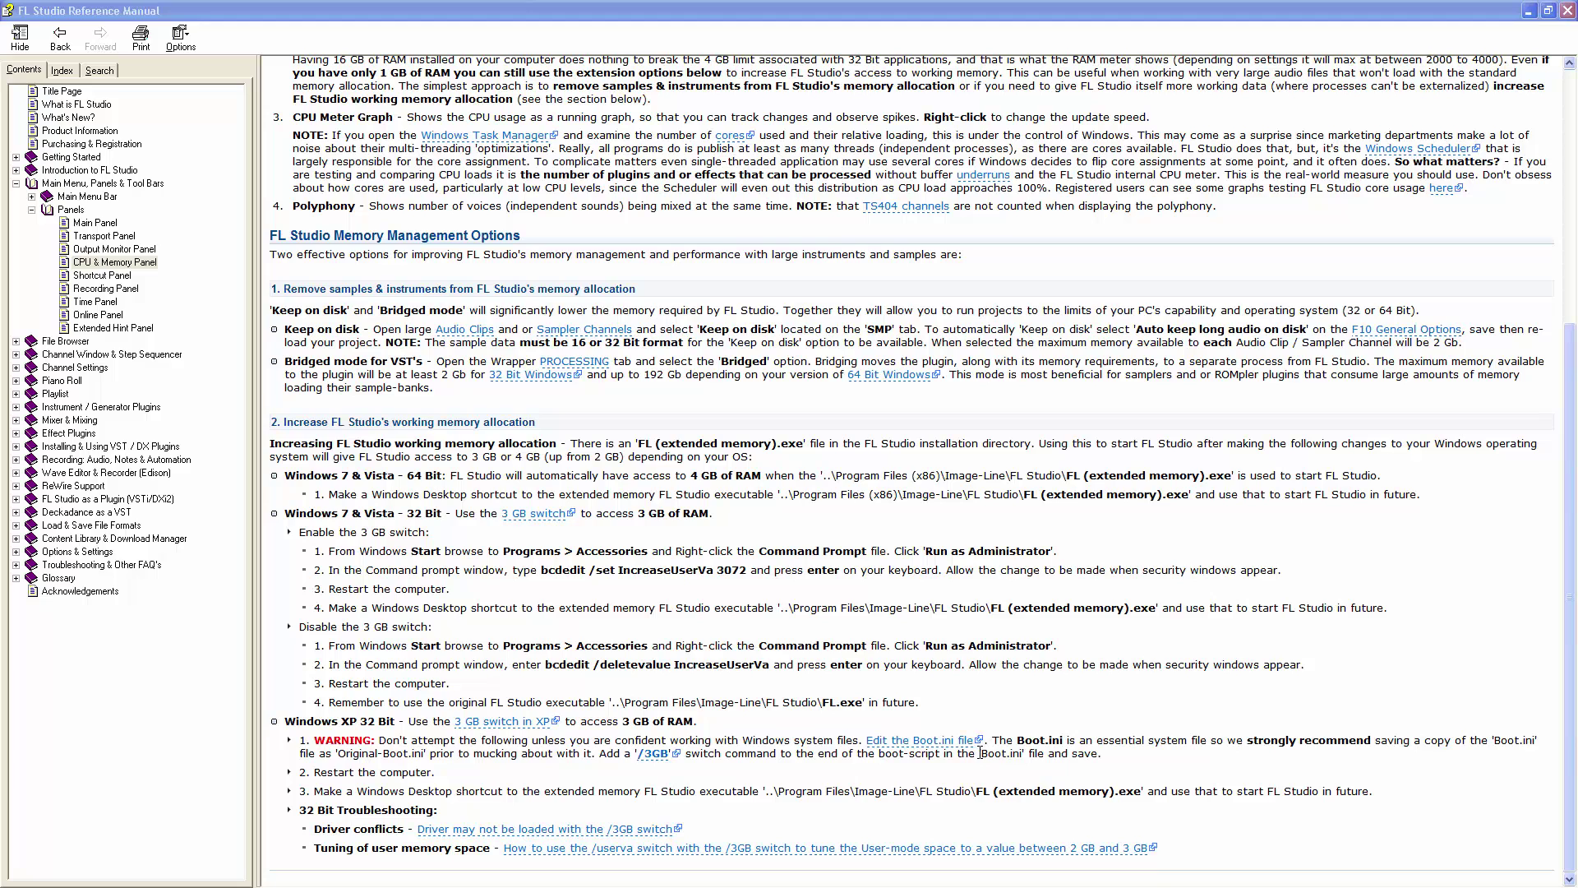
drag(979, 753, 1026, 753)
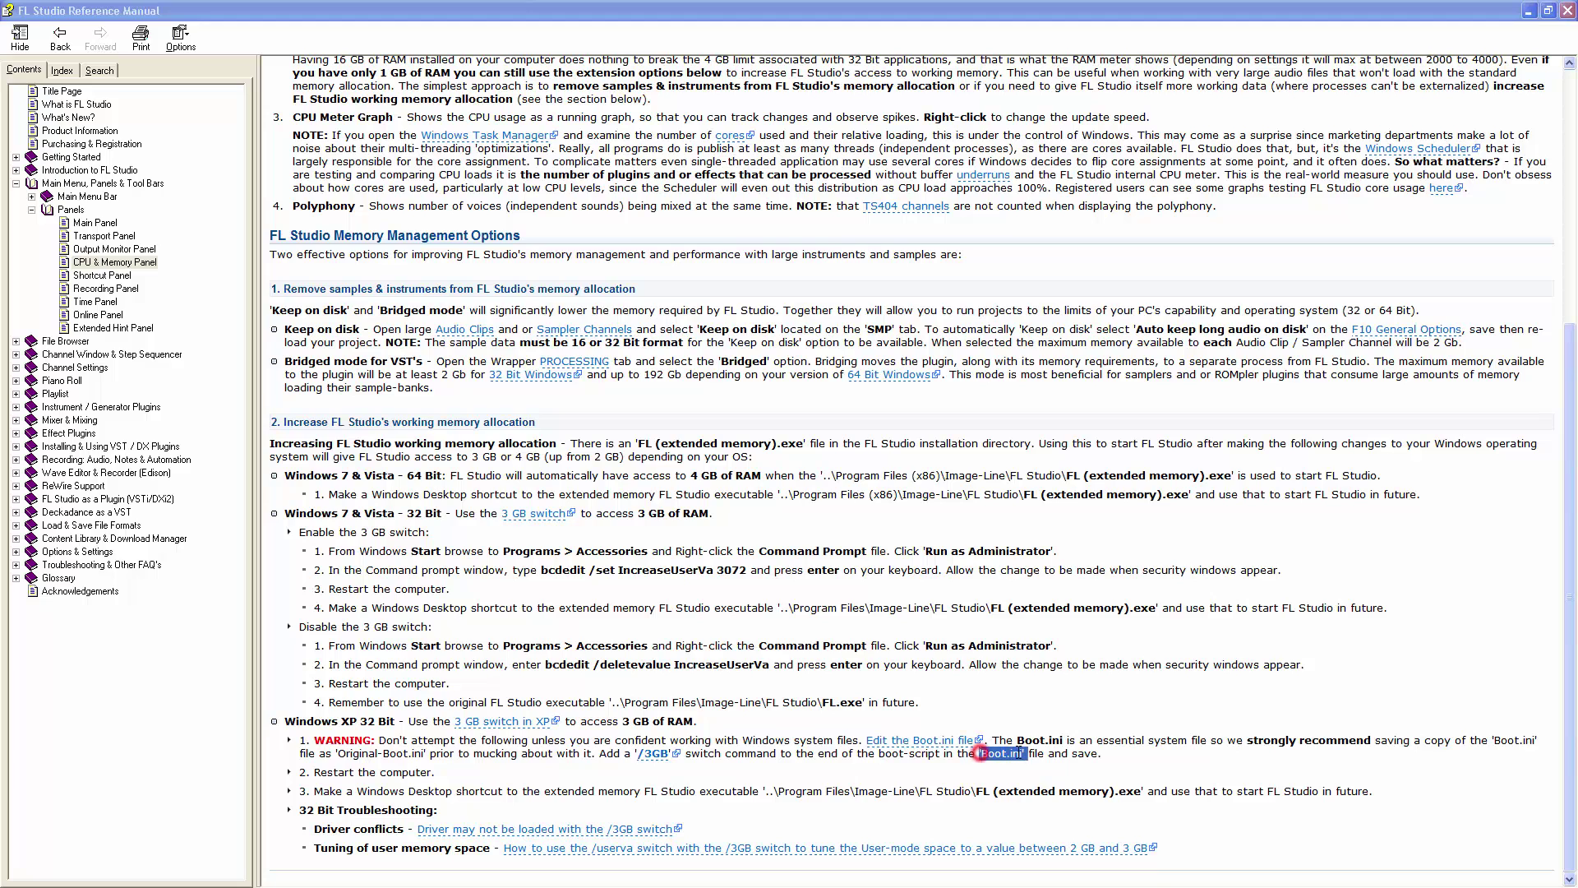
click(1530, 12)
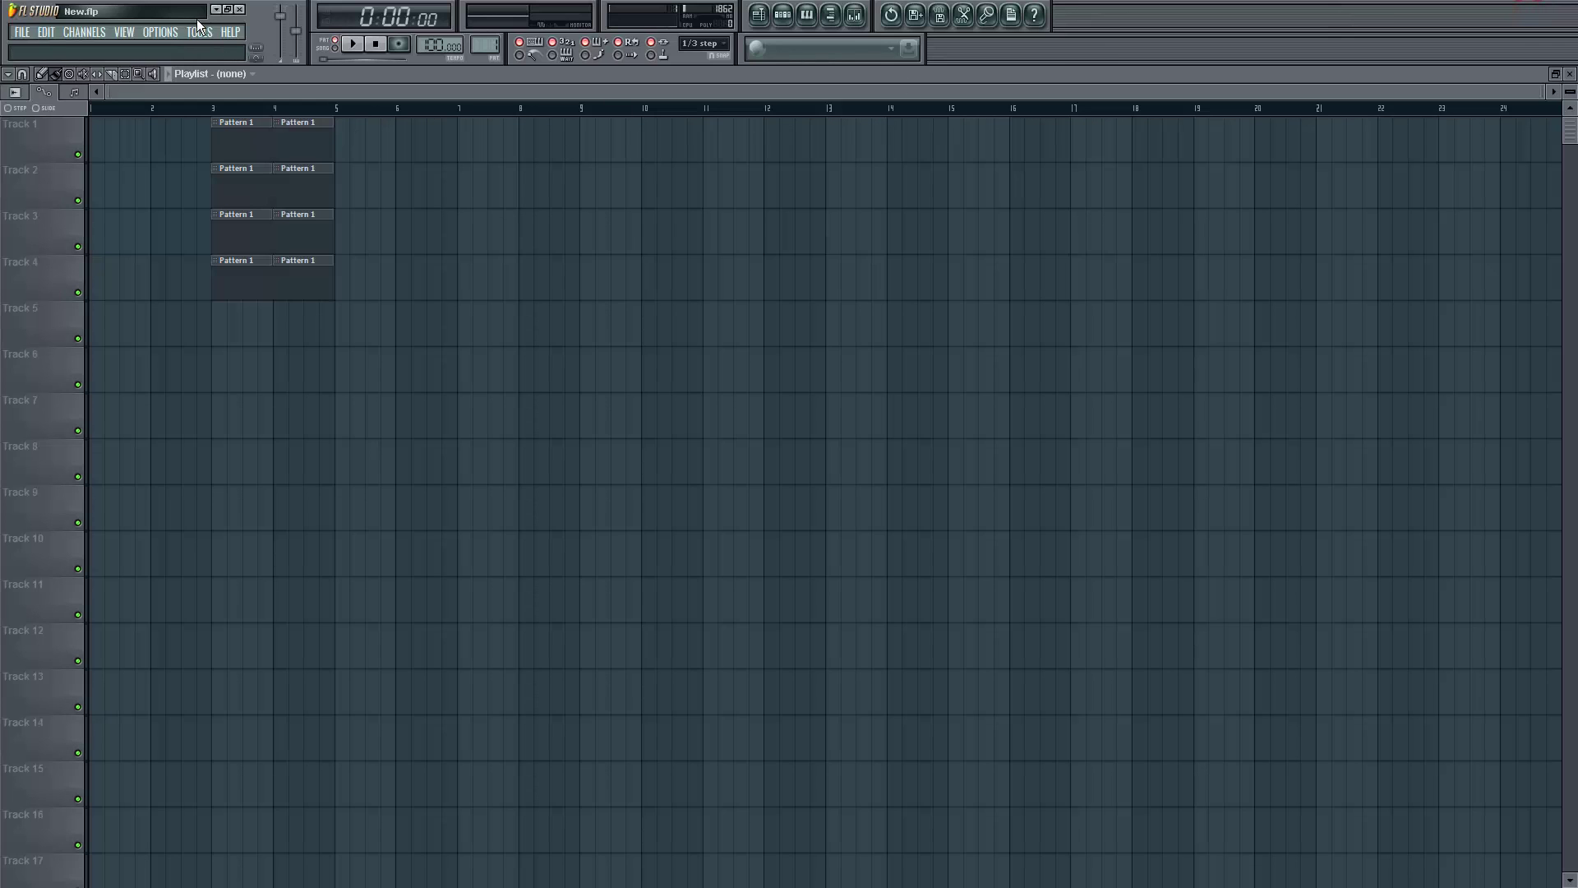
click(218, 10)
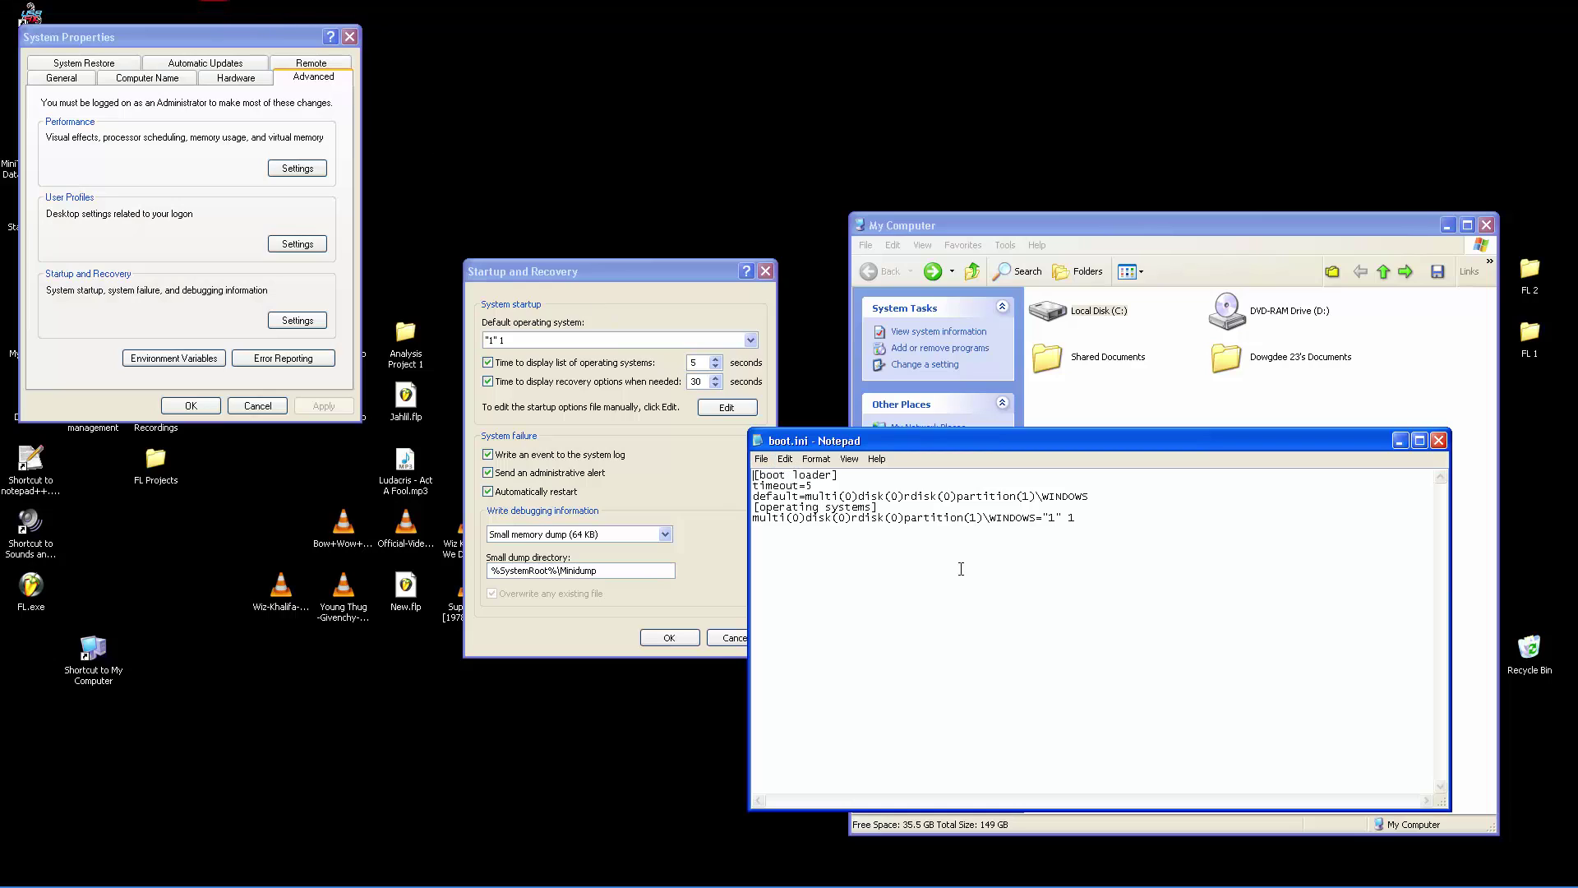
Step: Compare the operating systems entry in boot.ini with the default operating system in Startup and Recovery
double_click(1053, 519)
click(496, 342)
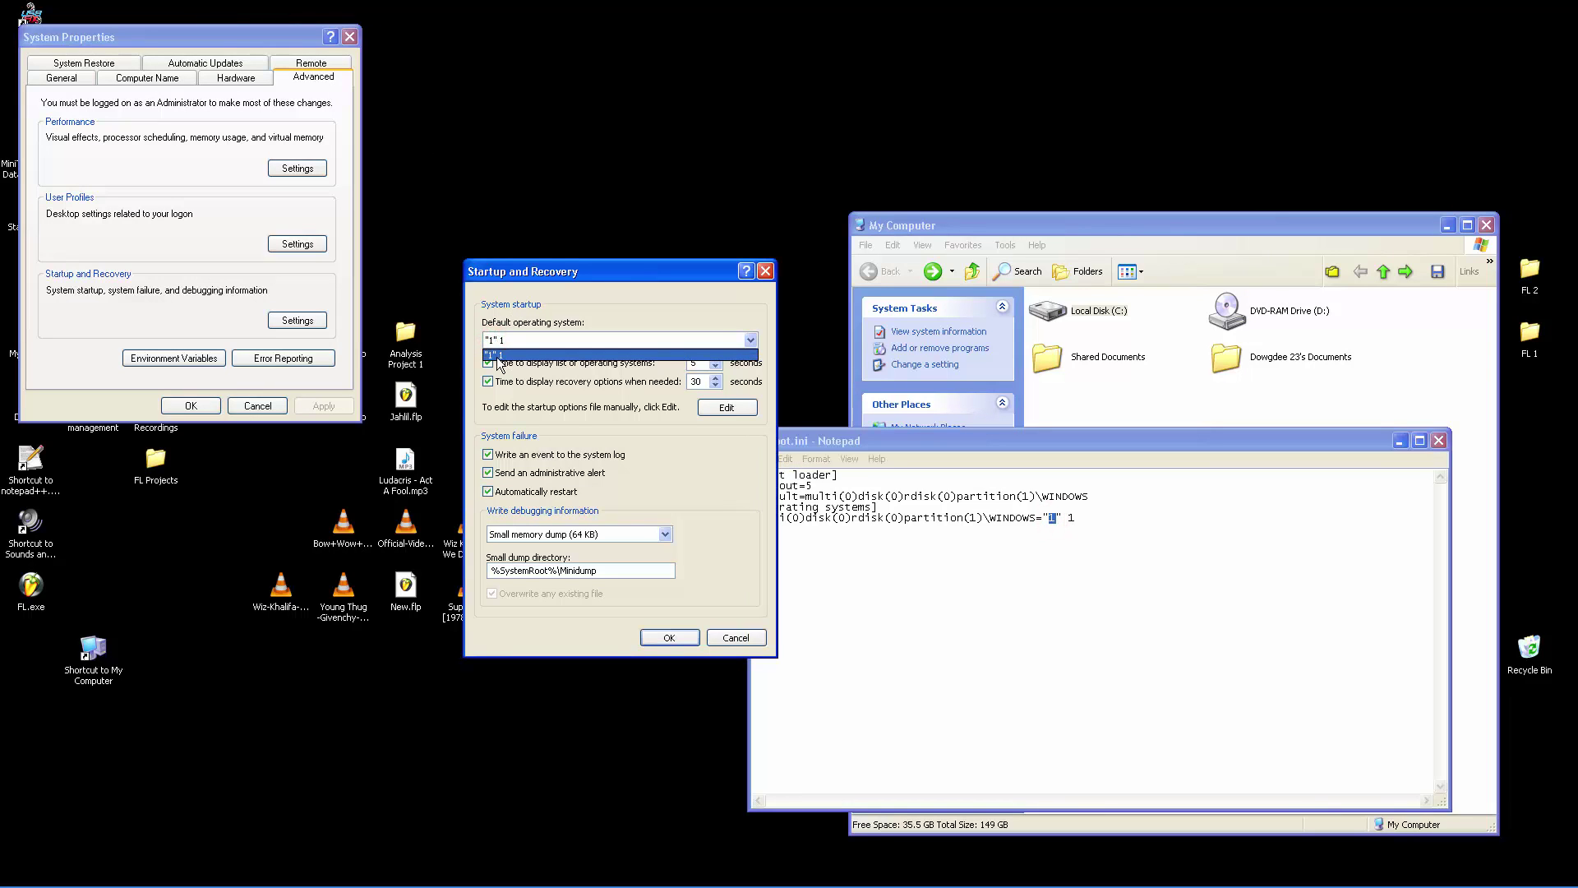
click(519, 335)
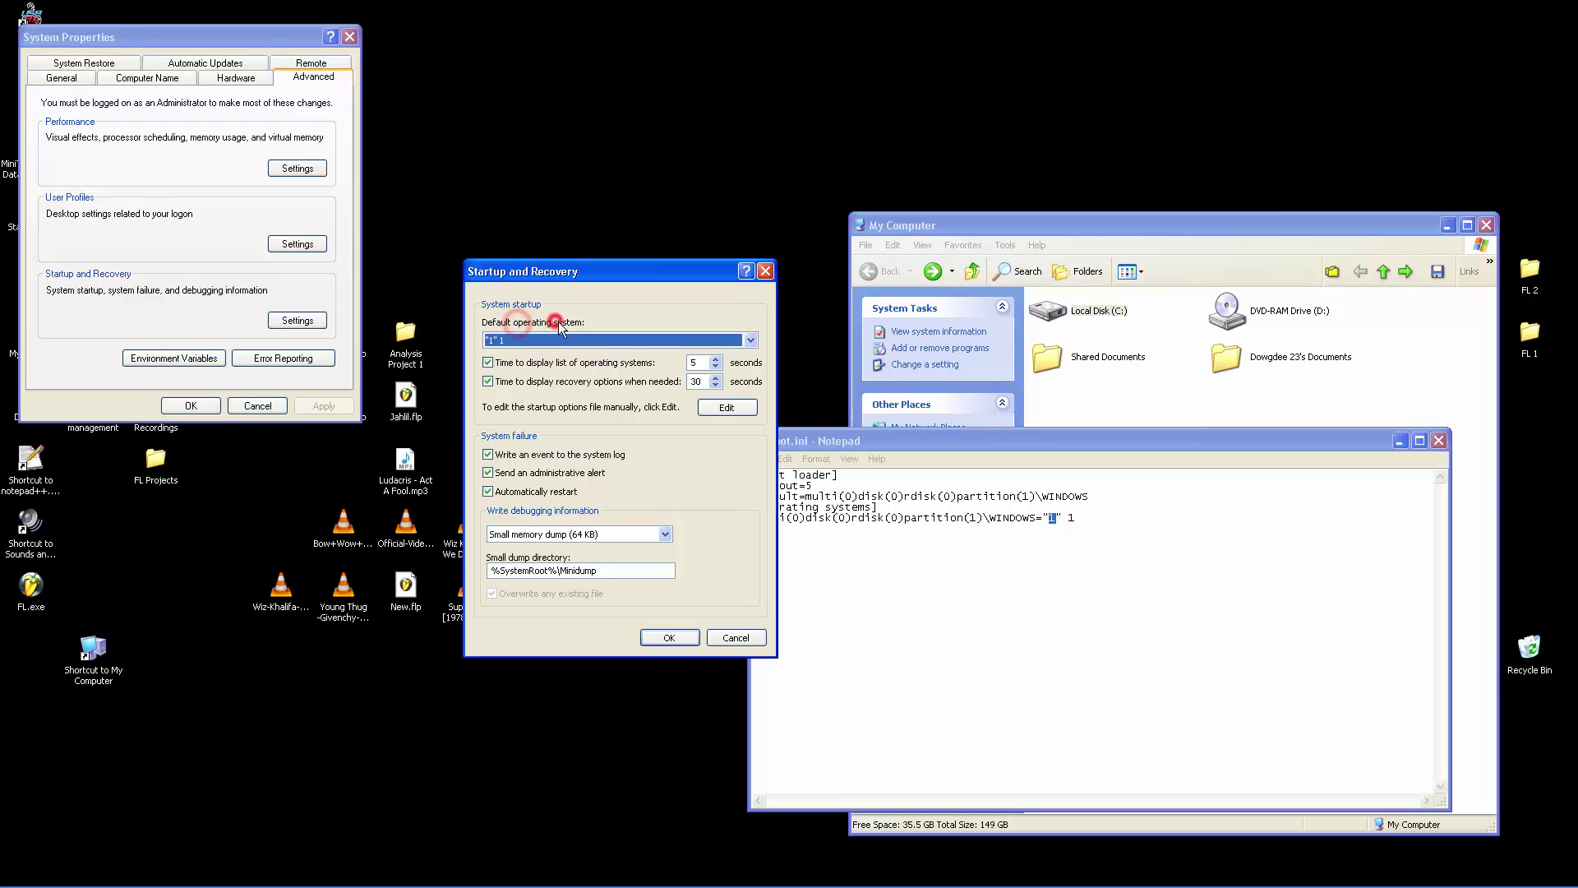
click(1096, 531)
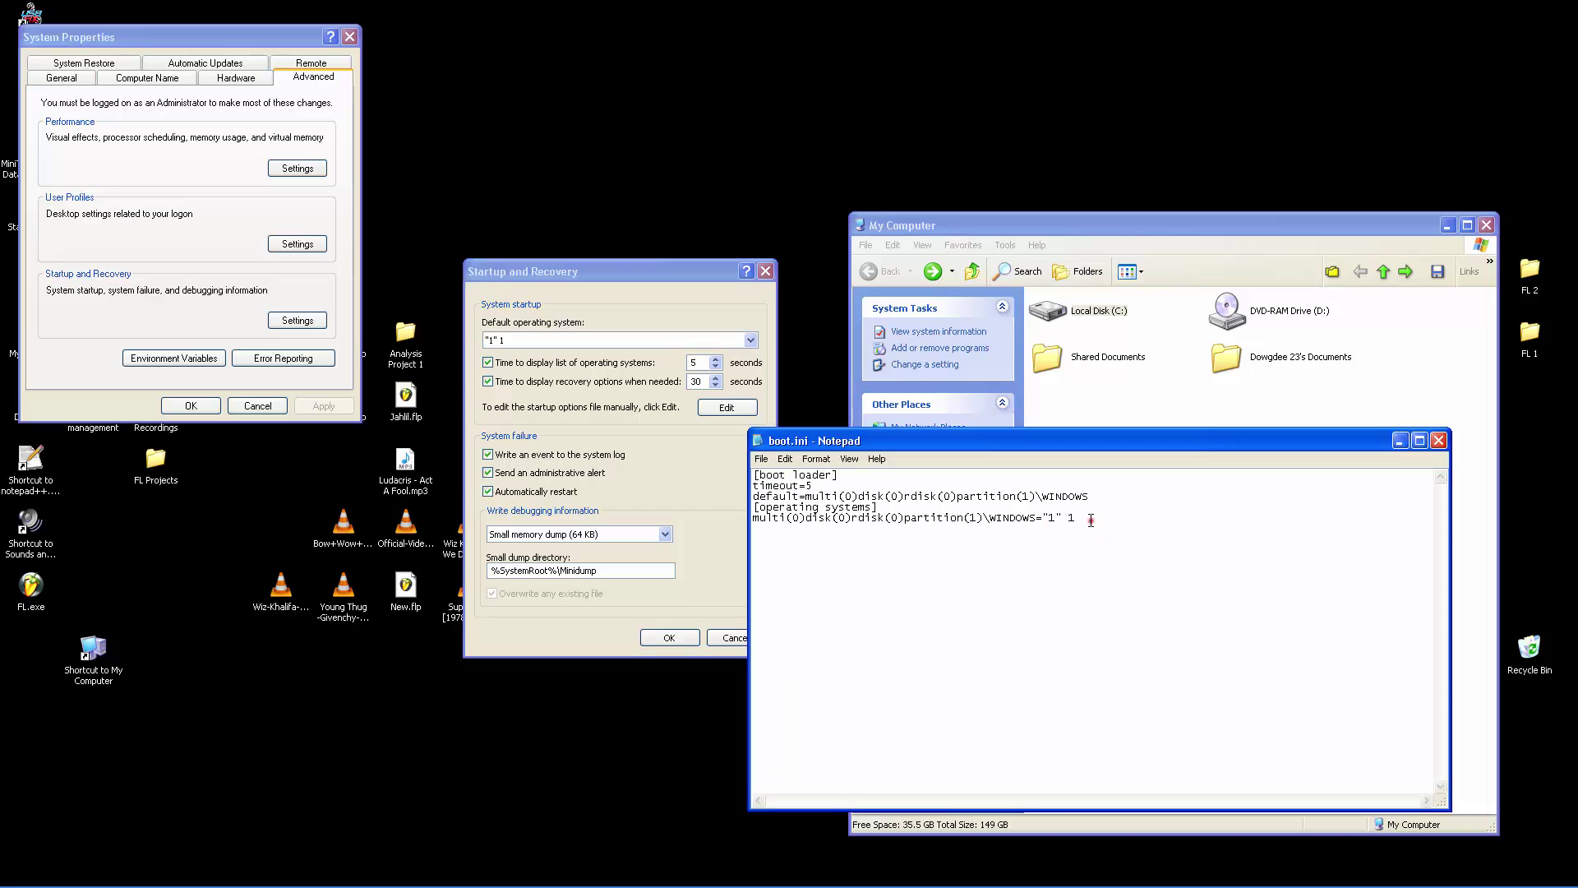
drag(1091, 520, 892, 504)
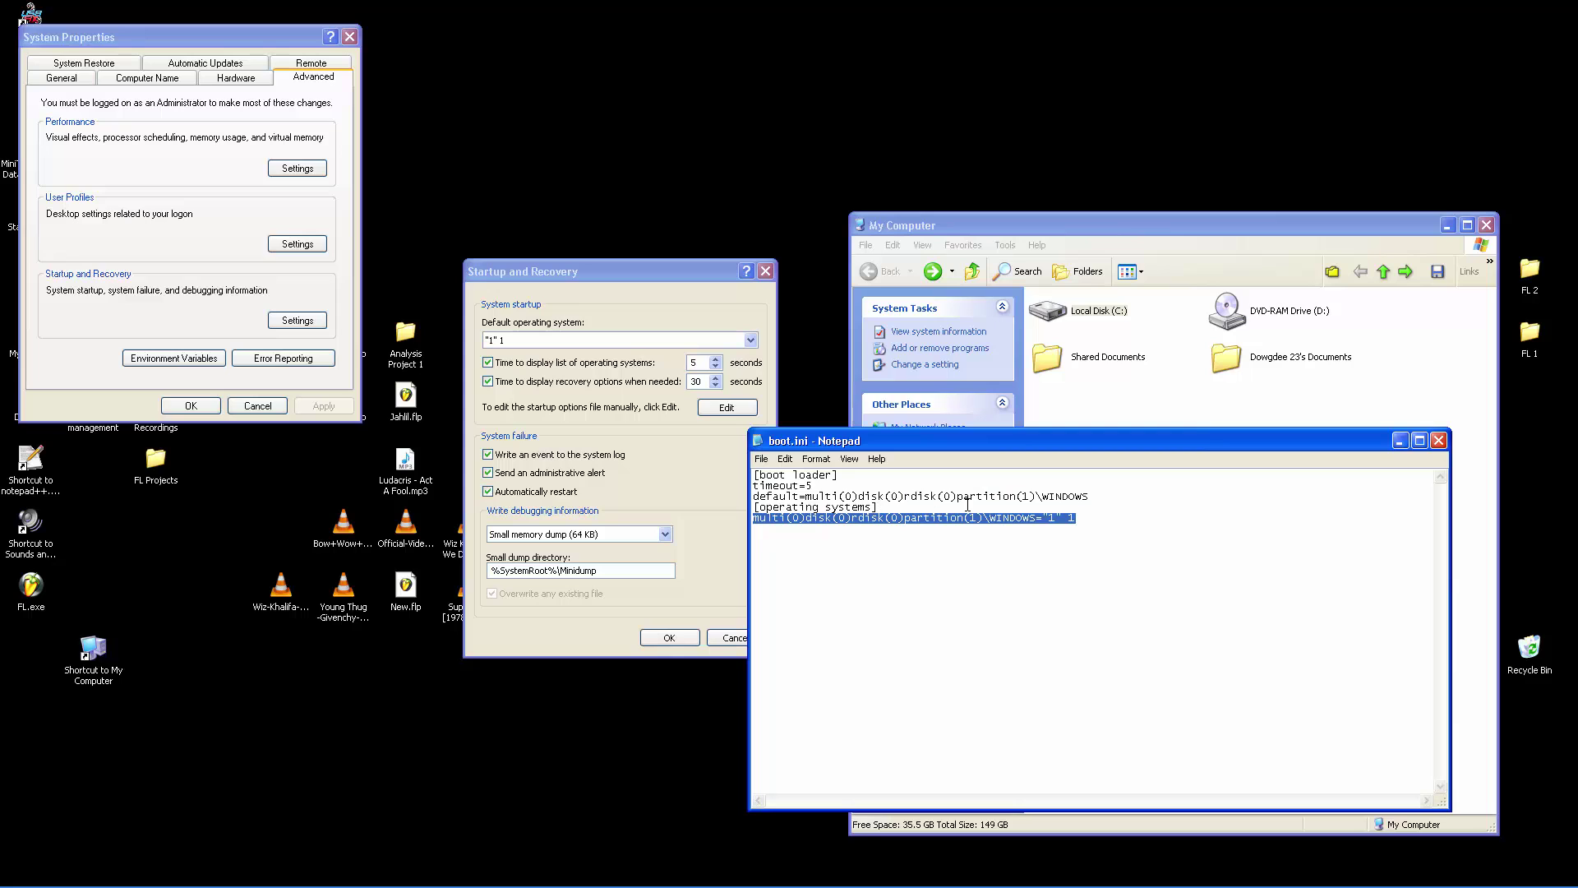
click(935, 549)
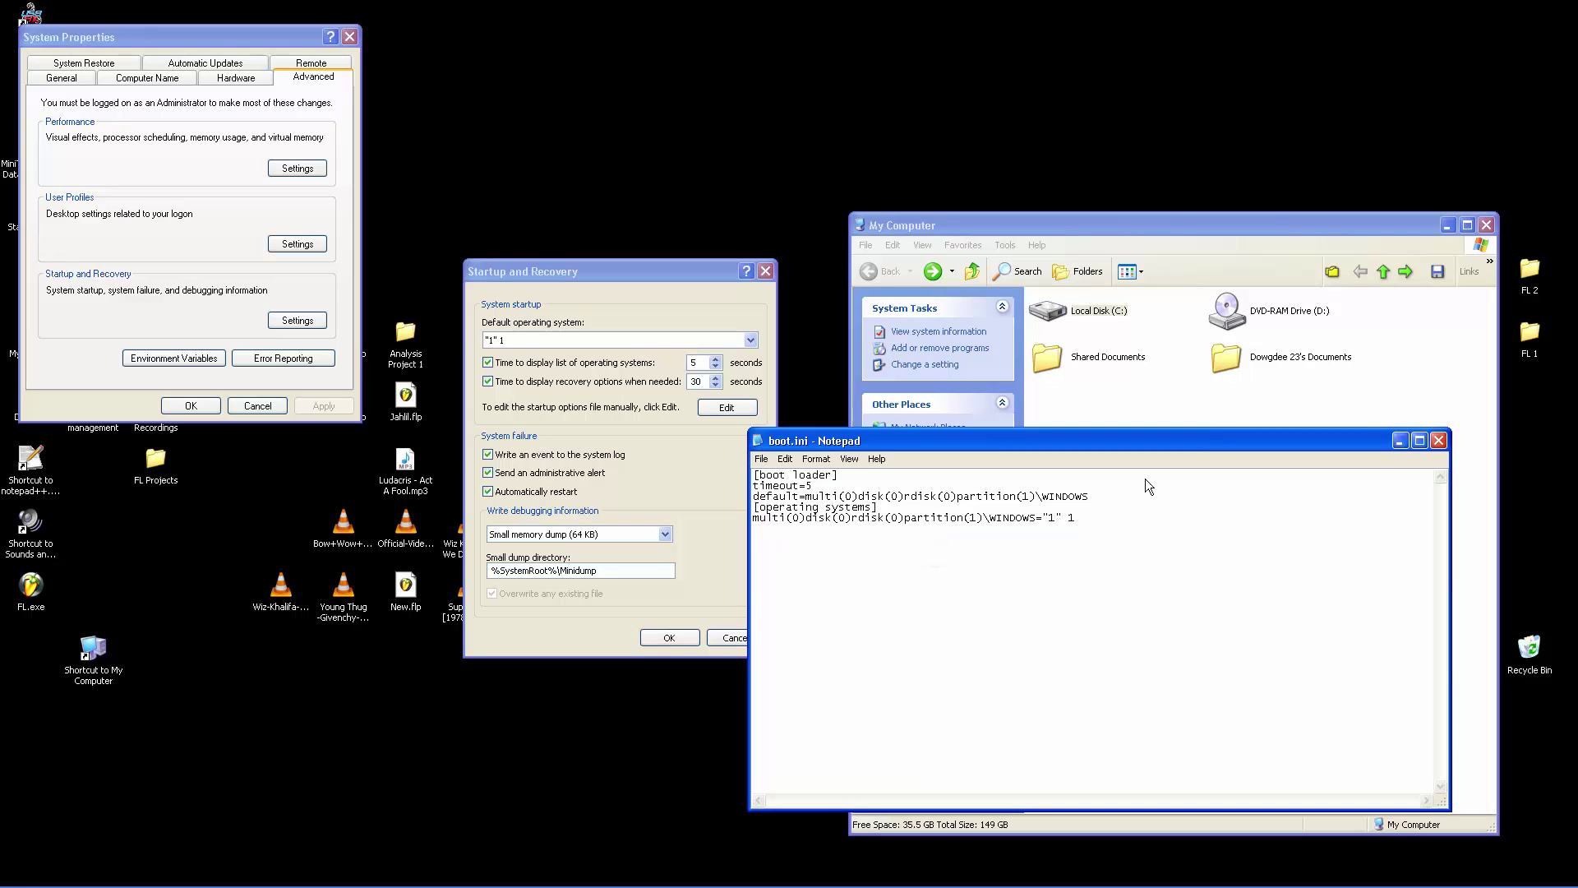
mouse_move(1126, 444)
mouse_down()
mouse_move(975, 483)
mouse_move(956, 461)
mouse_move(1055, 438)
mouse_move(1123, 460)
mouse_up()
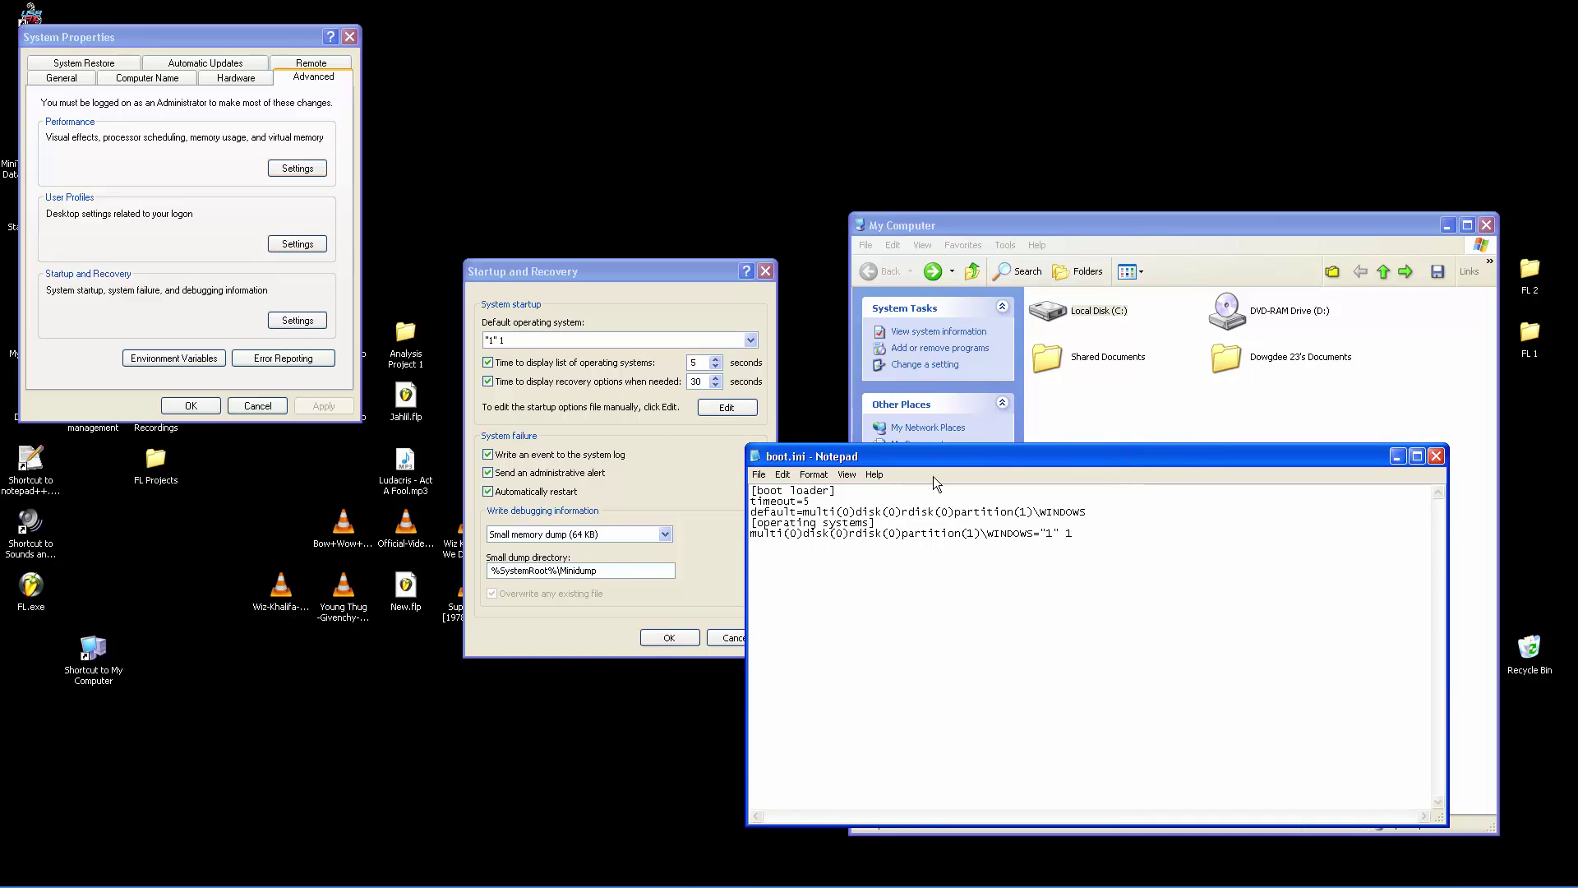
Step: Save a copy of boot.ini to the Desktop as "boot Original Backup.ini"
click(758, 474)
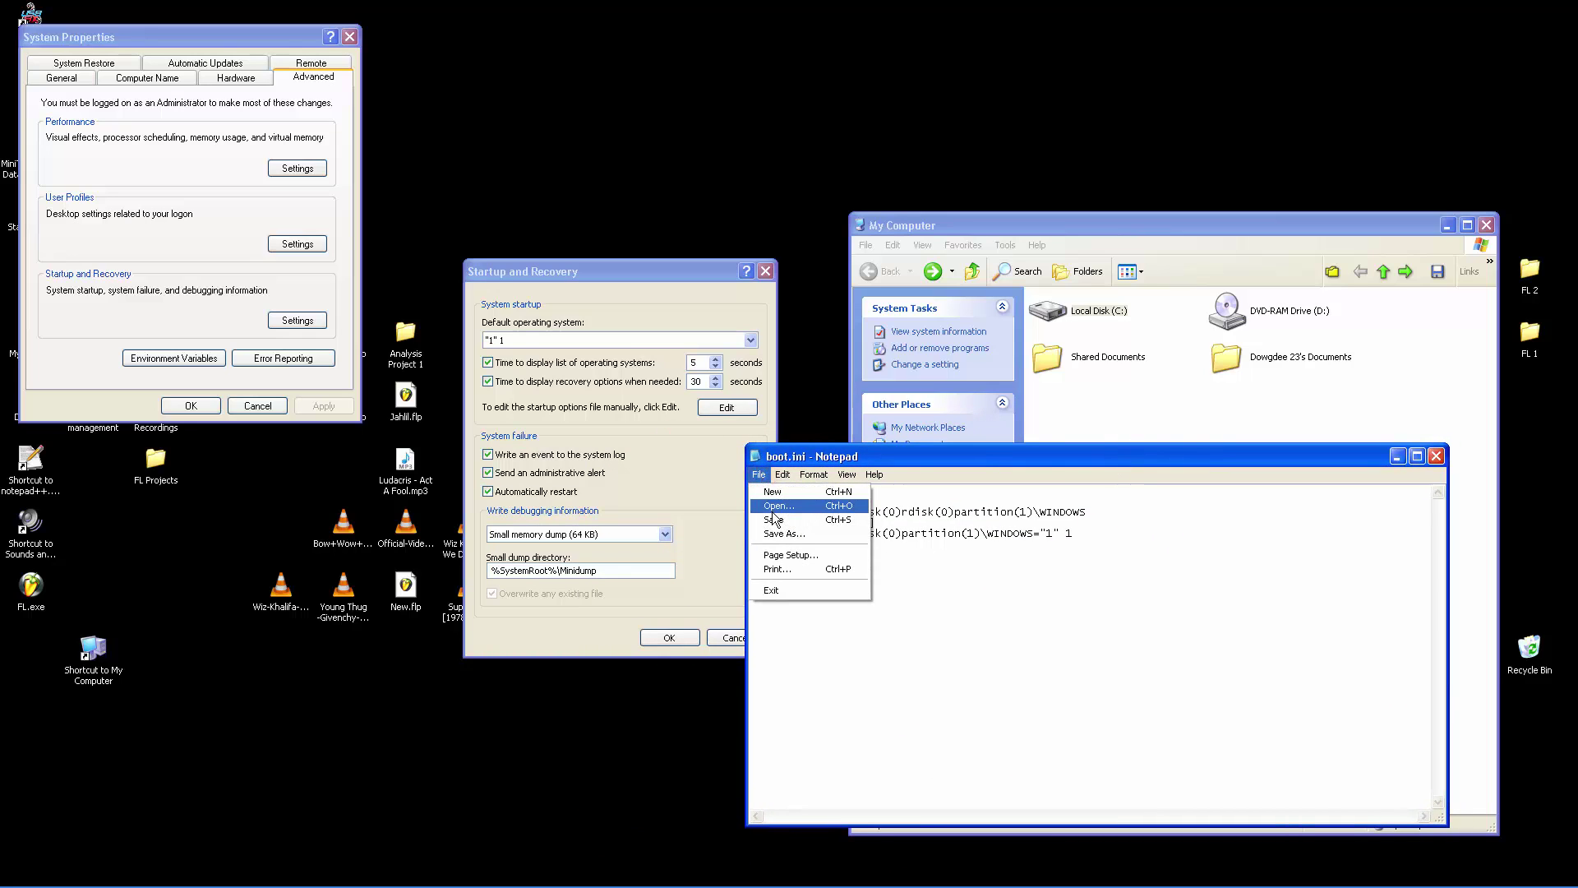
click(785, 533)
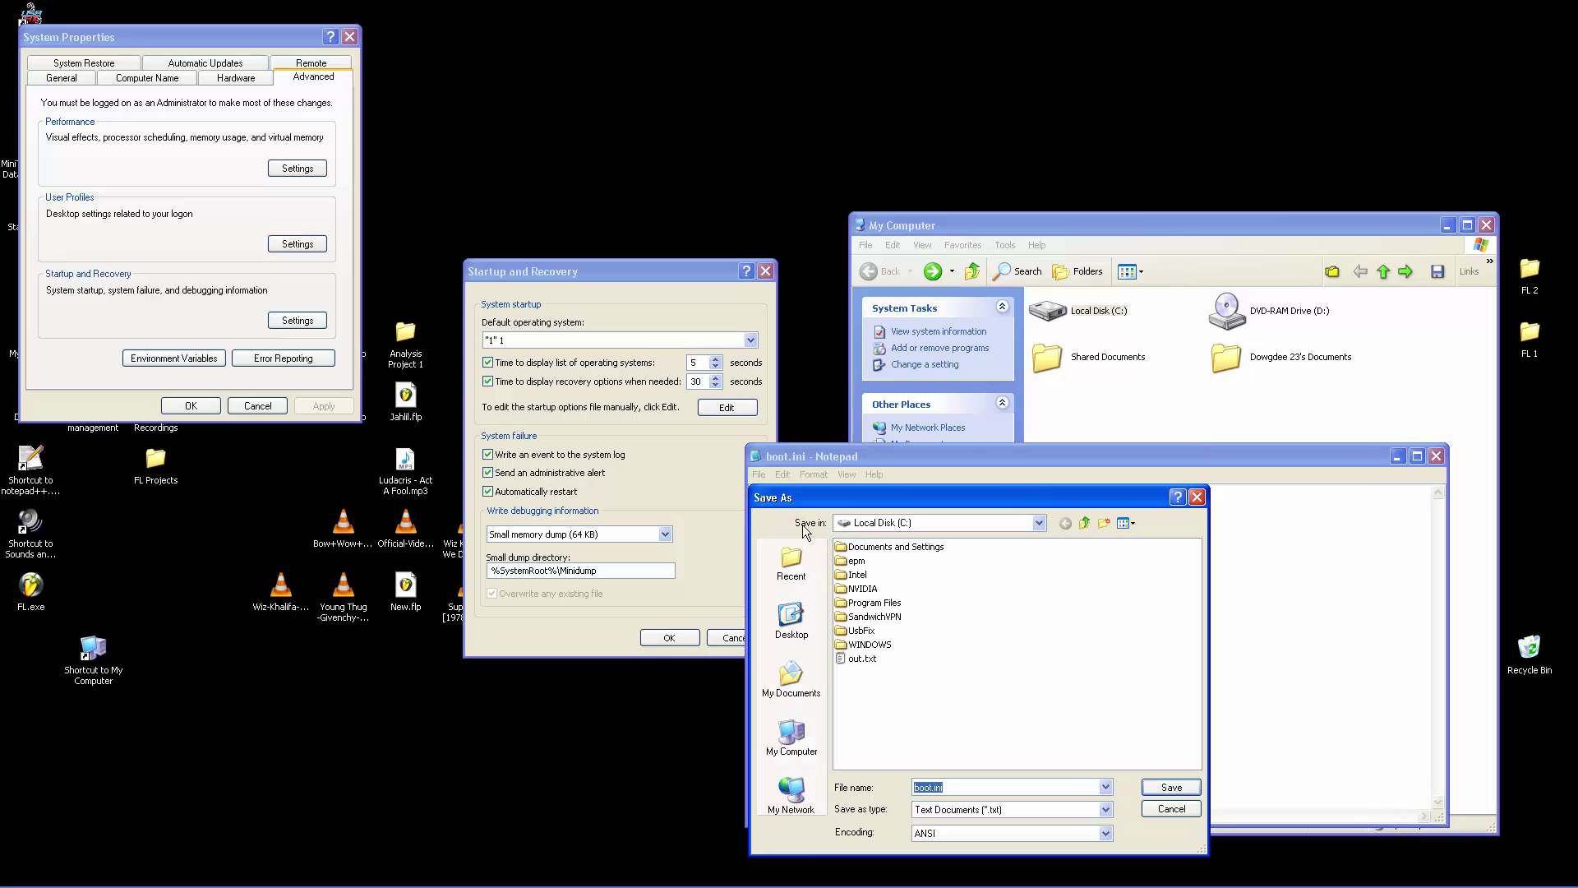
click(792, 618)
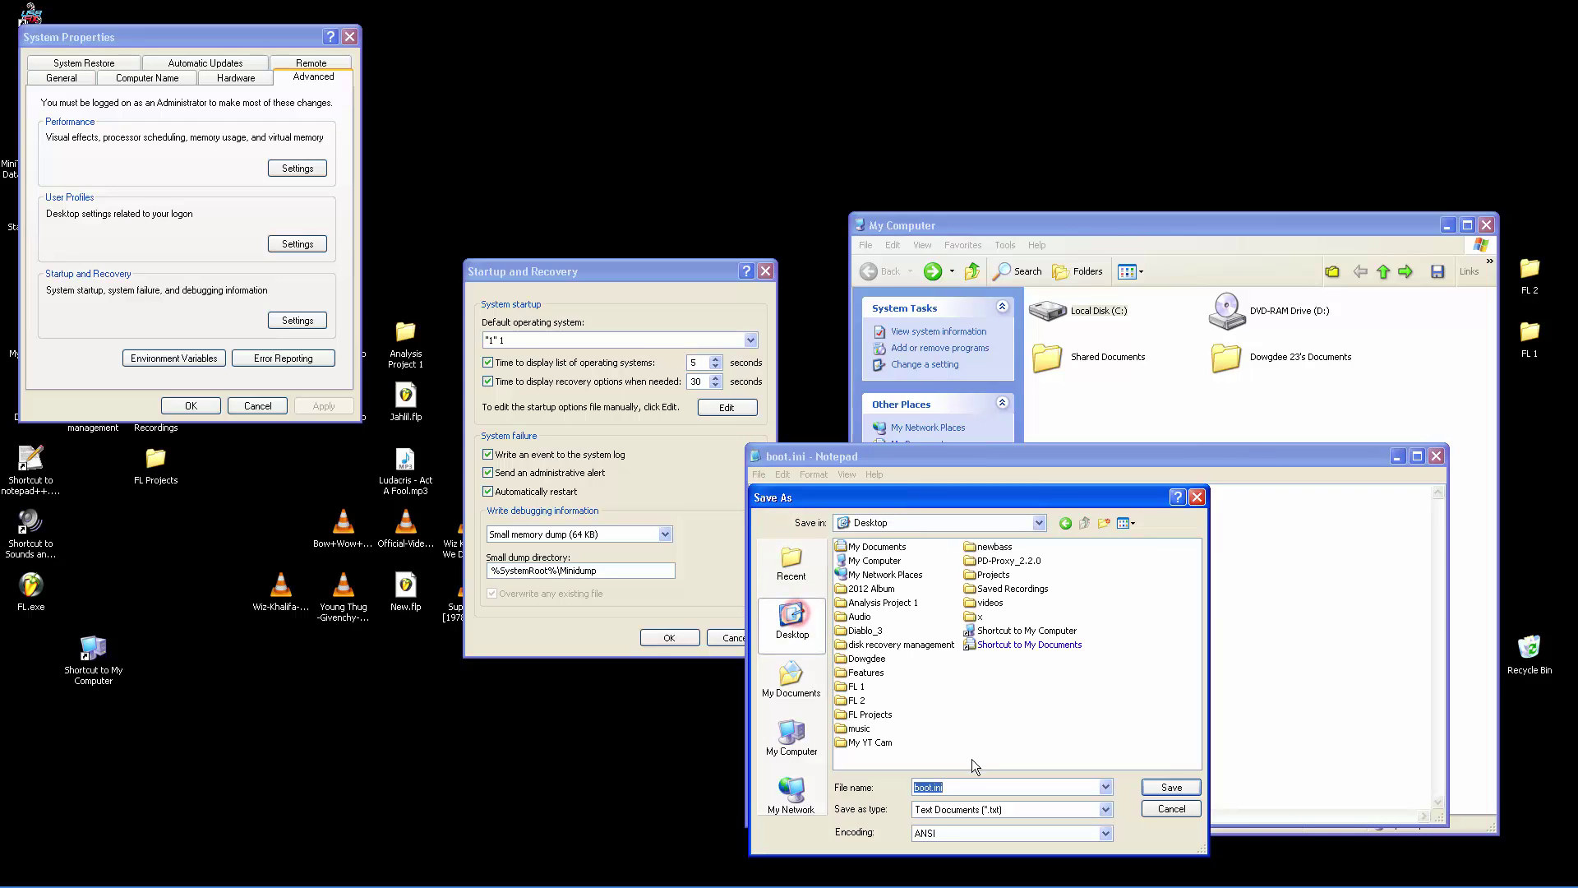
click(931, 785)
click(1168, 789)
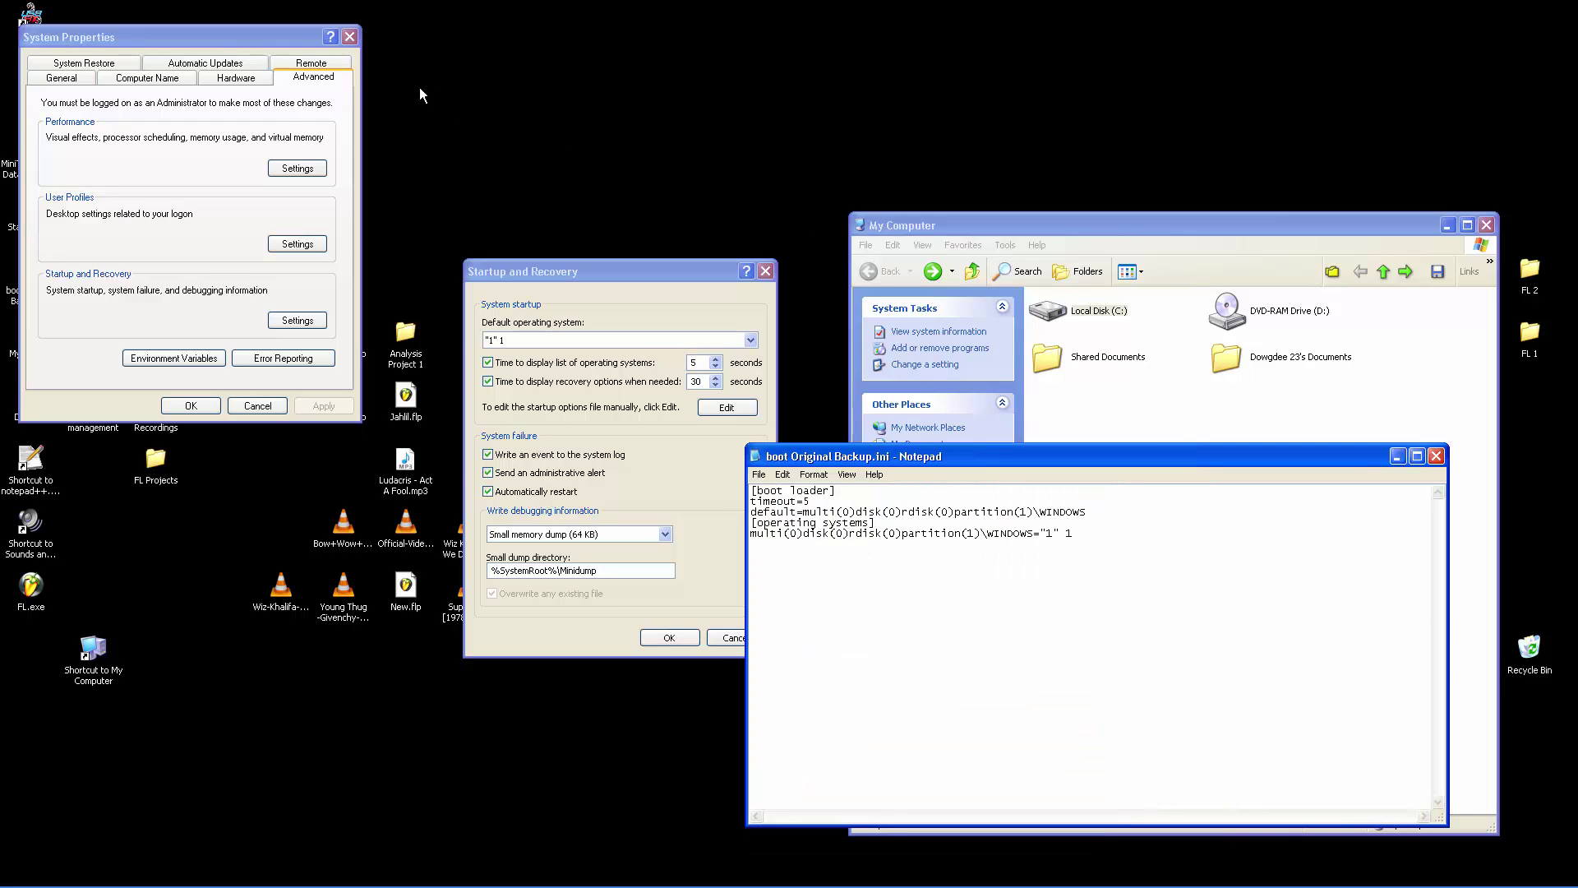
Step: Move the boot Original Backup.ini file from behind System Properties to an empty area of the desktop below the other icons
click(301, 34)
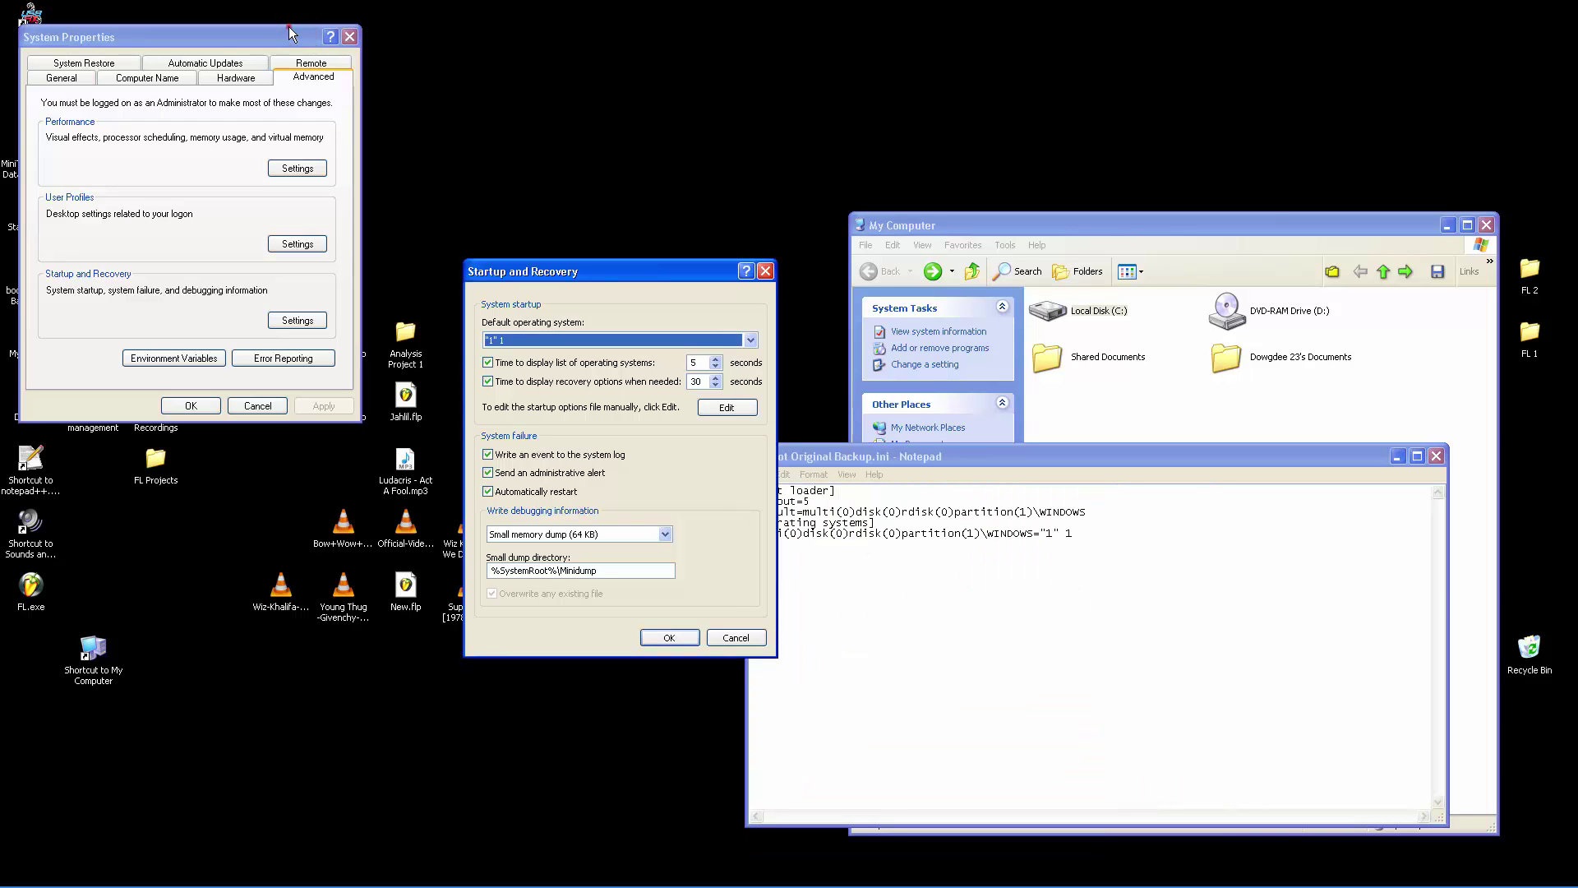
click(289, 27)
click(1280, 465)
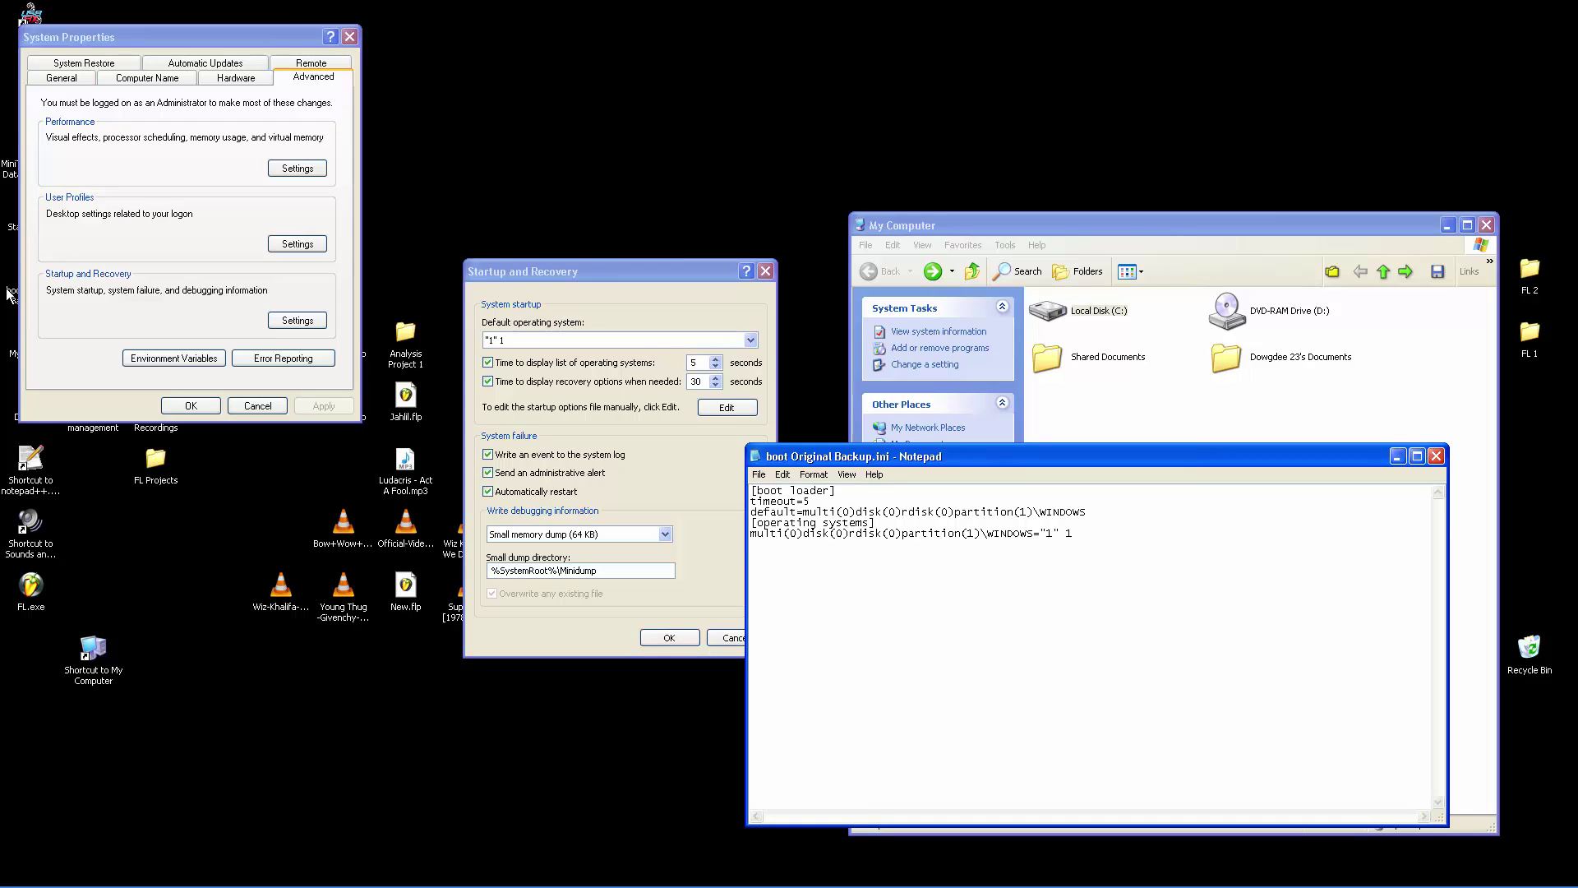
drag(10, 294, 403, 743)
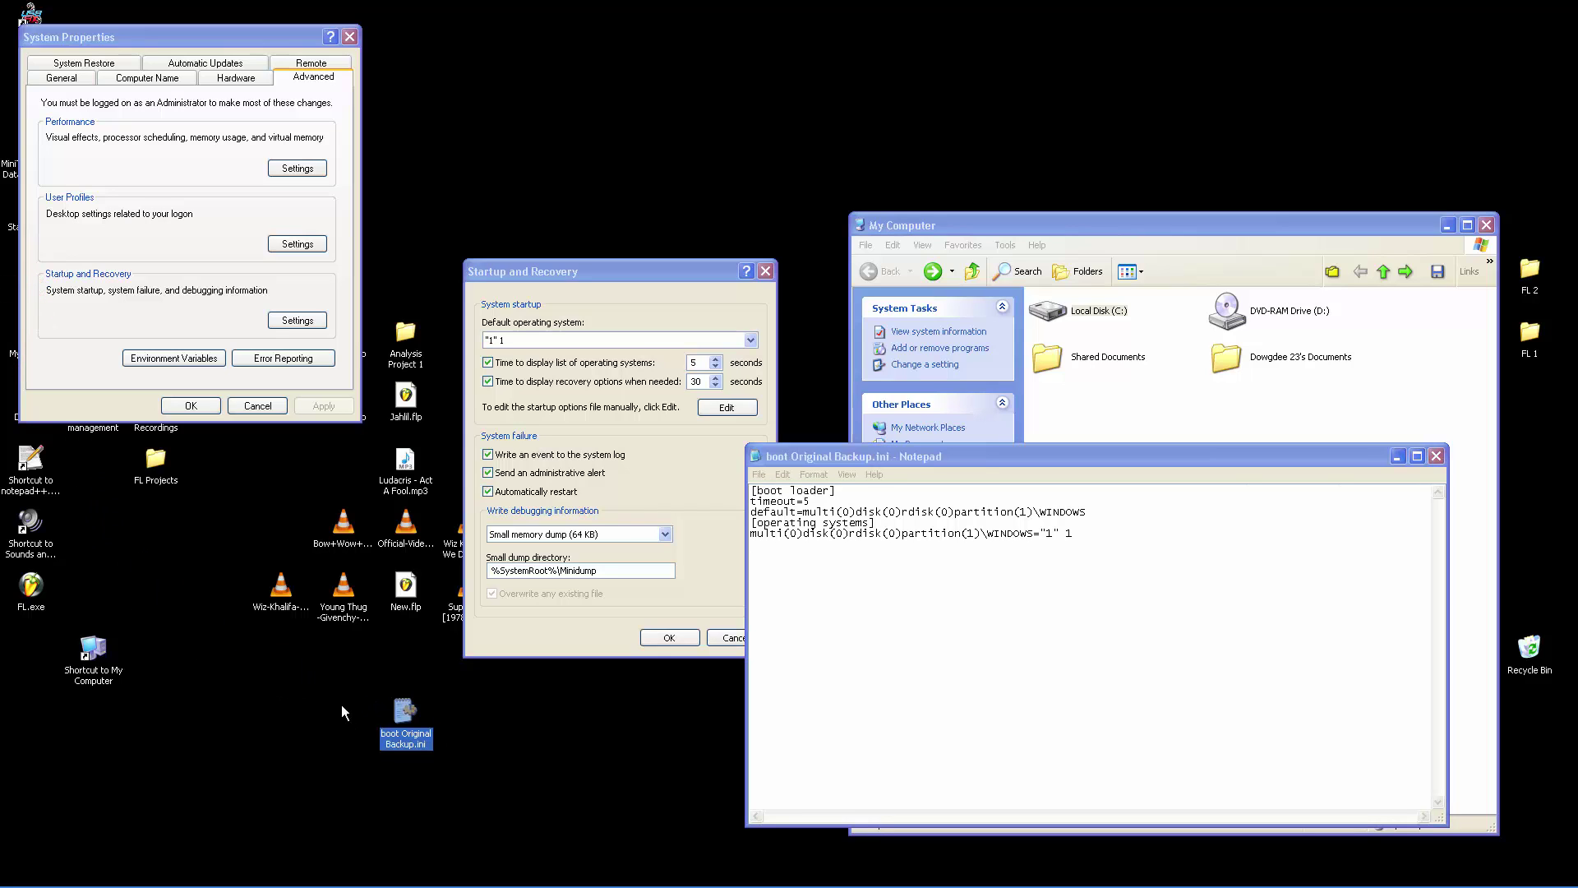
click(438, 721)
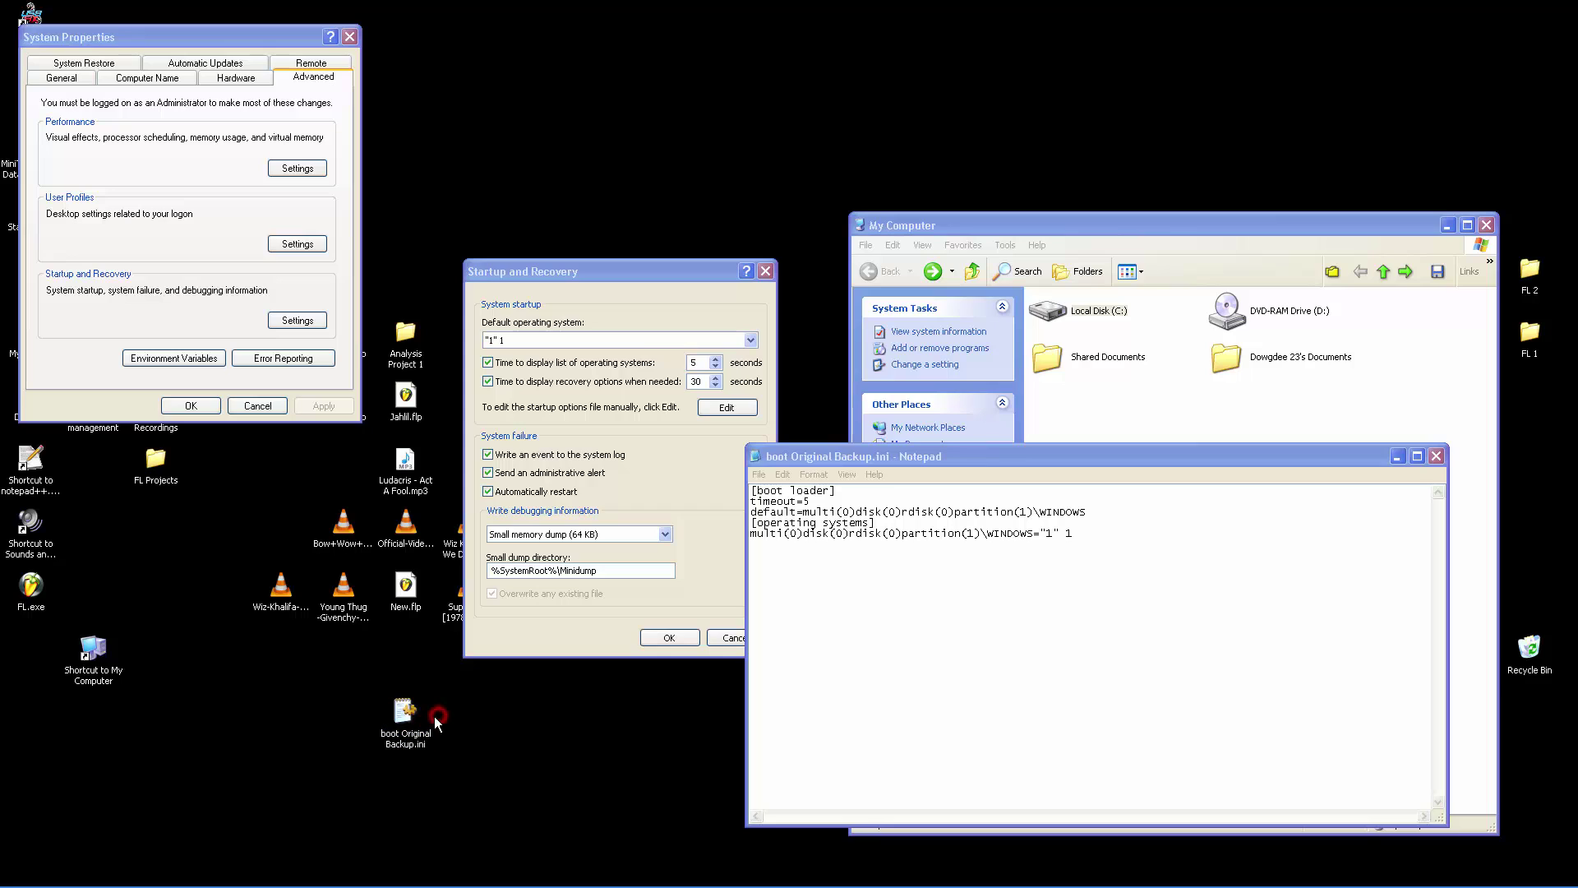
Step: Close the backup copy in Notepad and reopen the original boot.ini for editing from Startup and Recovery
click(857, 506)
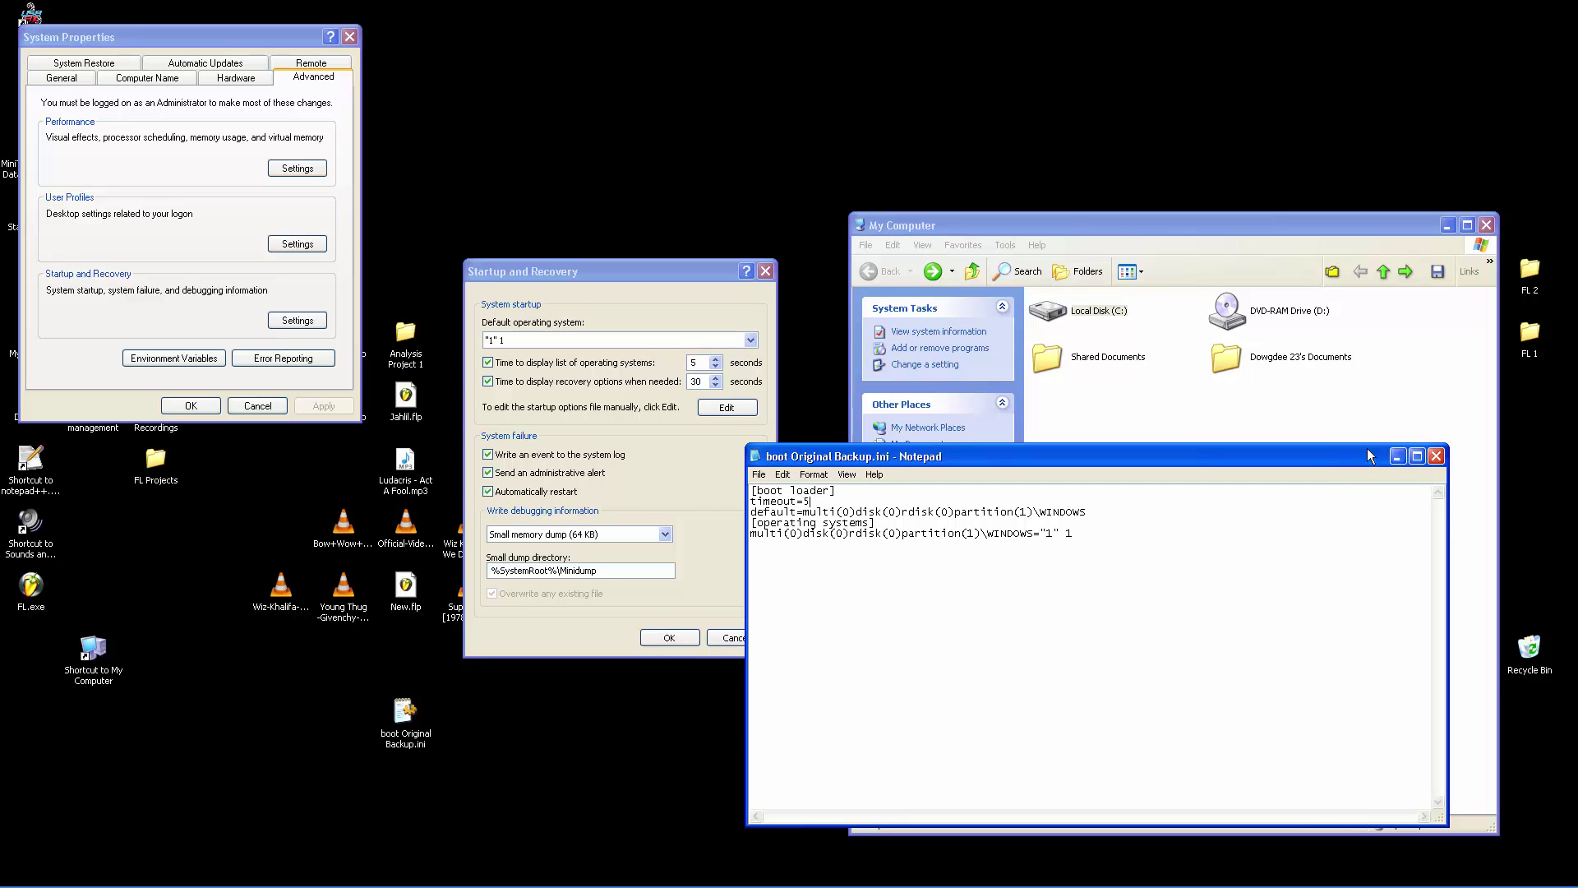
click(1436, 457)
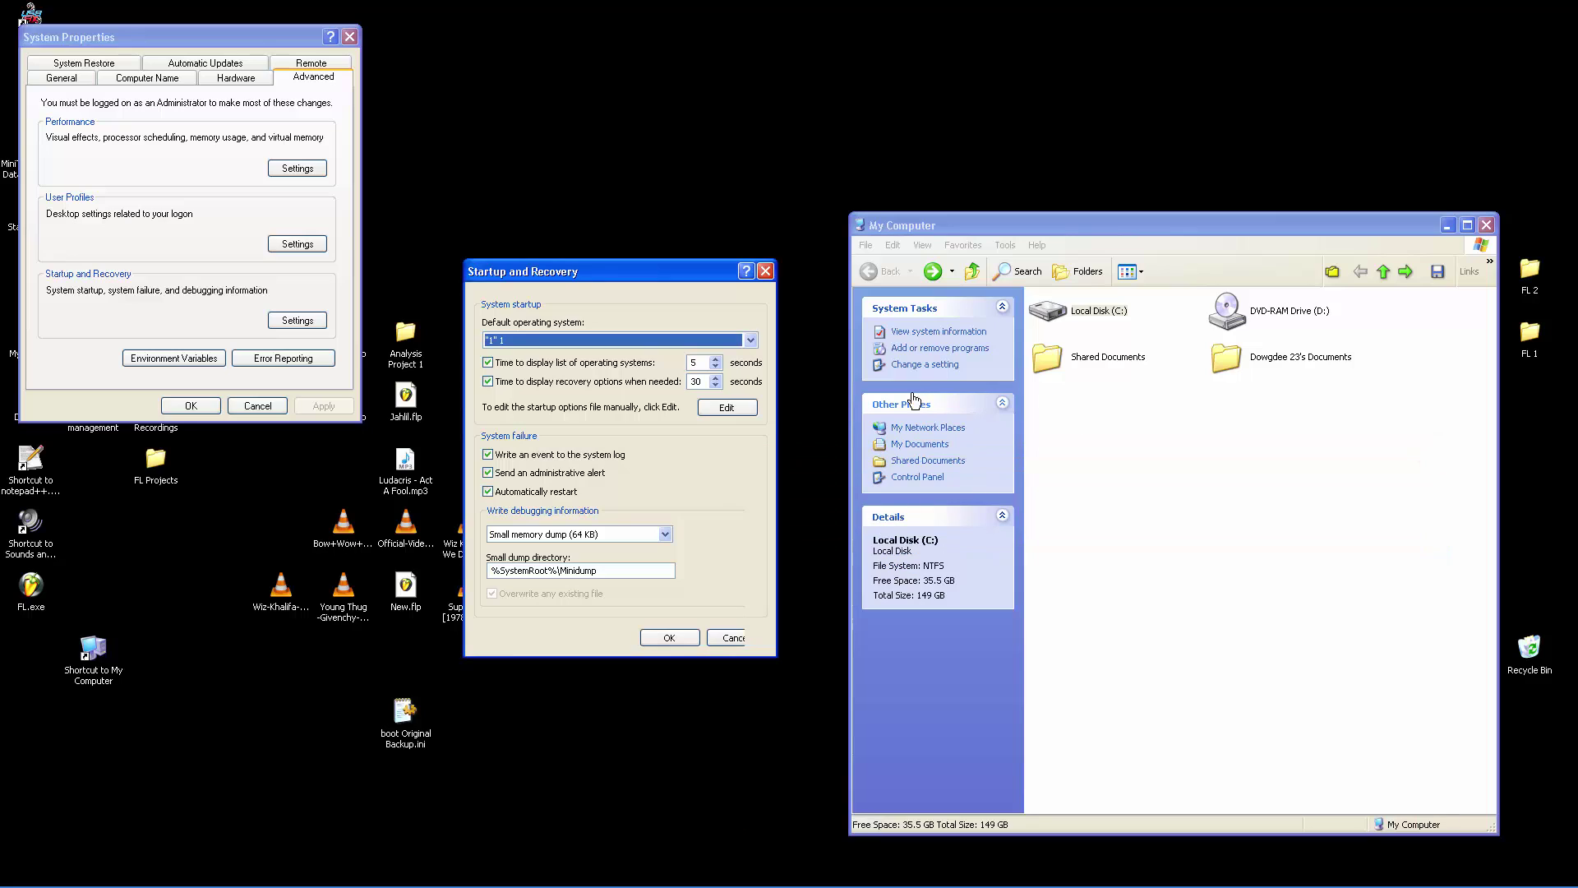
click(717, 407)
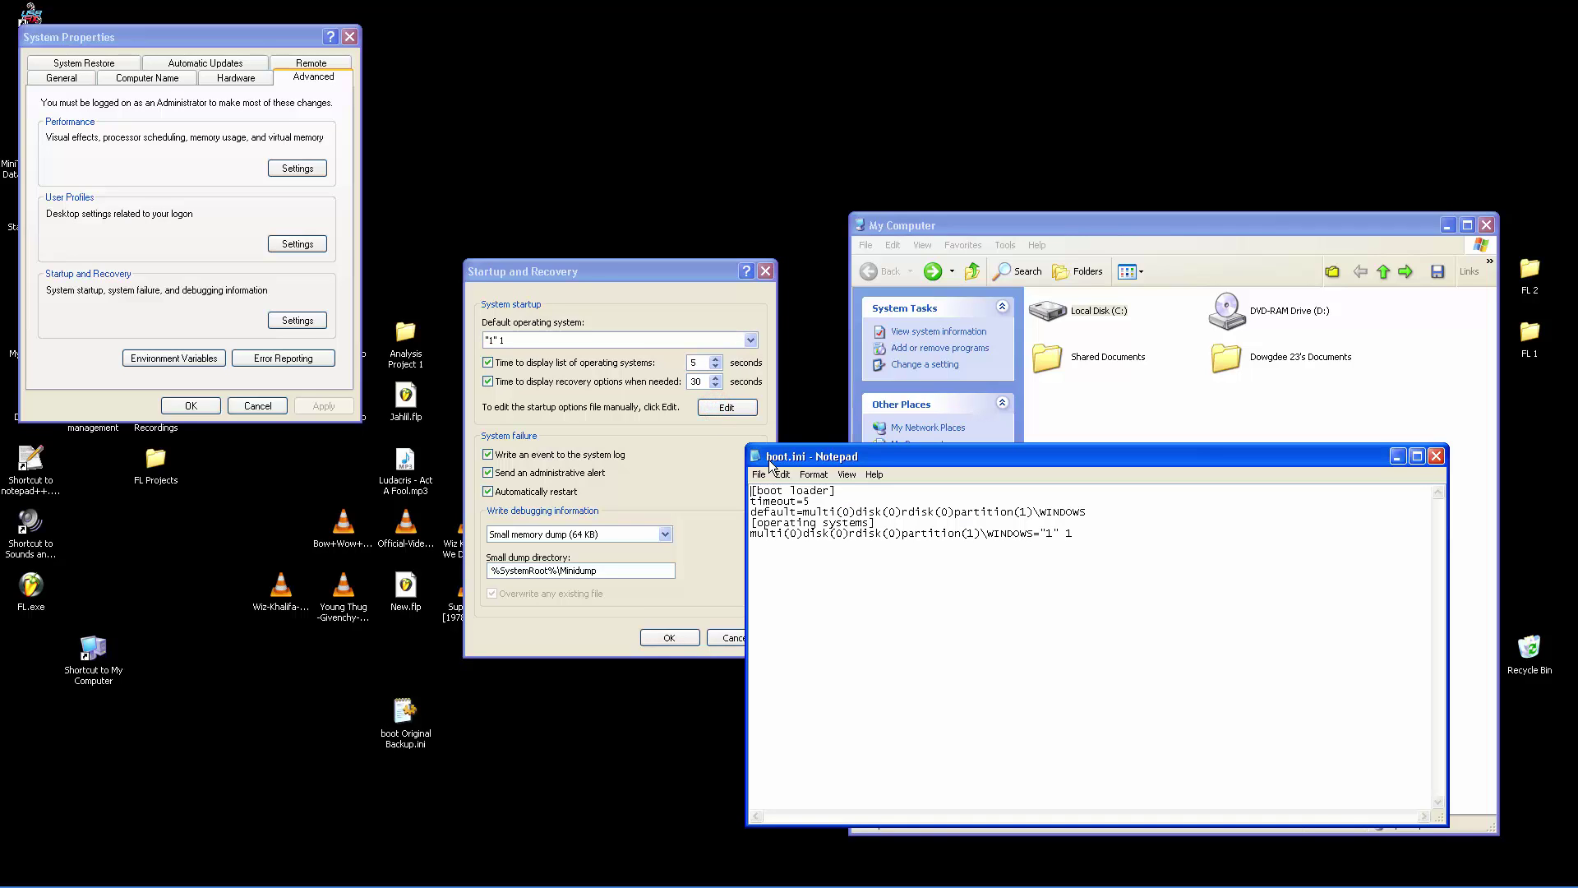
mouse_move(768, 460)
mouse_down()
mouse_move(783, 460)
mouse_move(753, 462)
mouse_up()
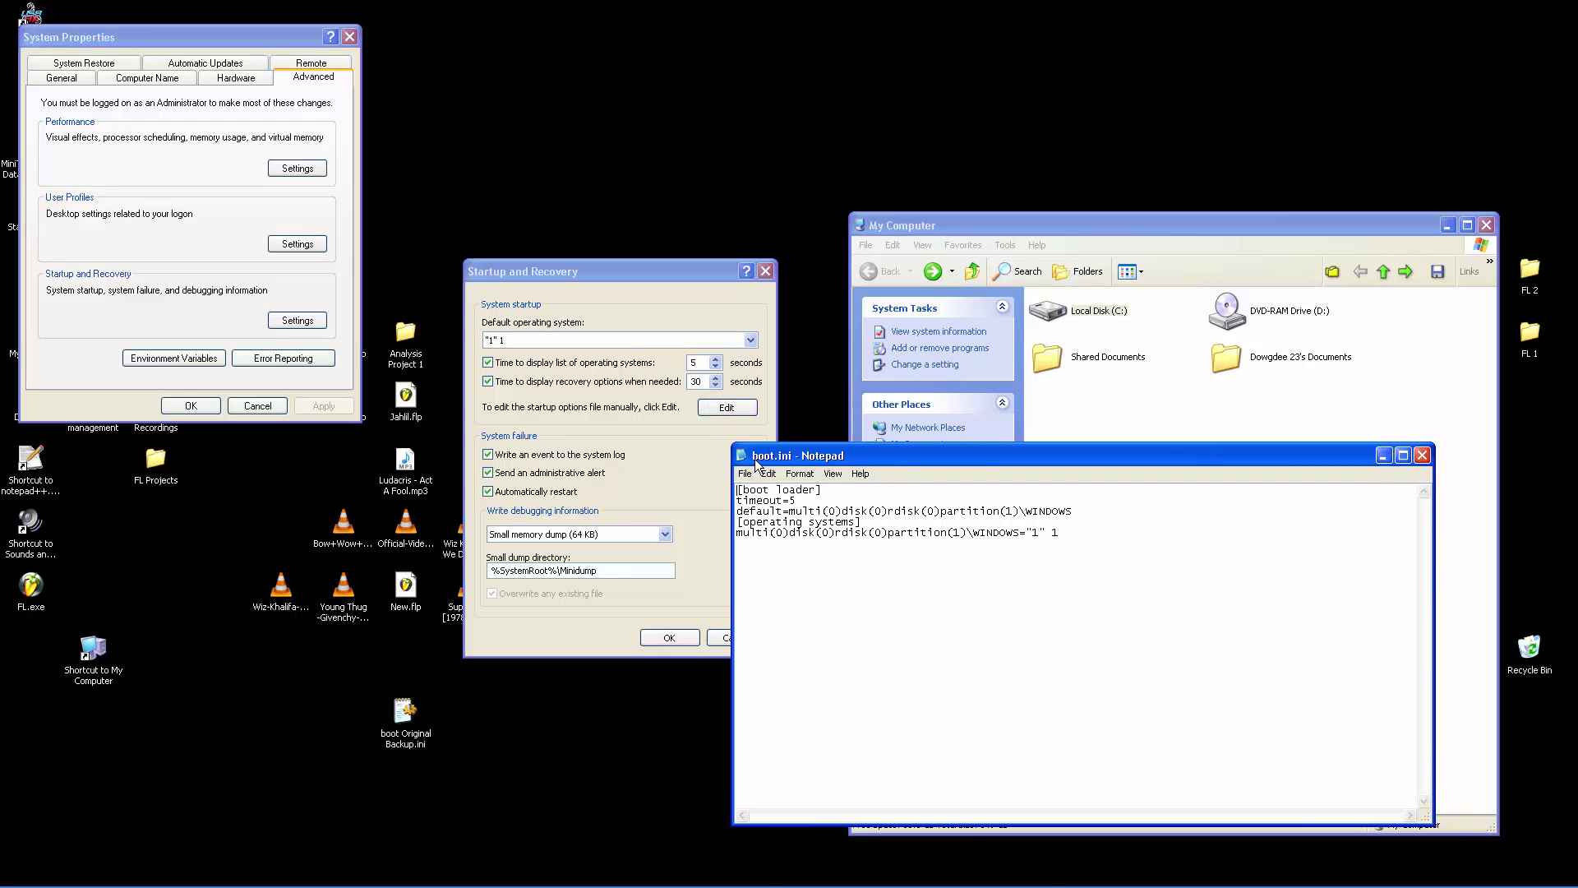
click(407, 740)
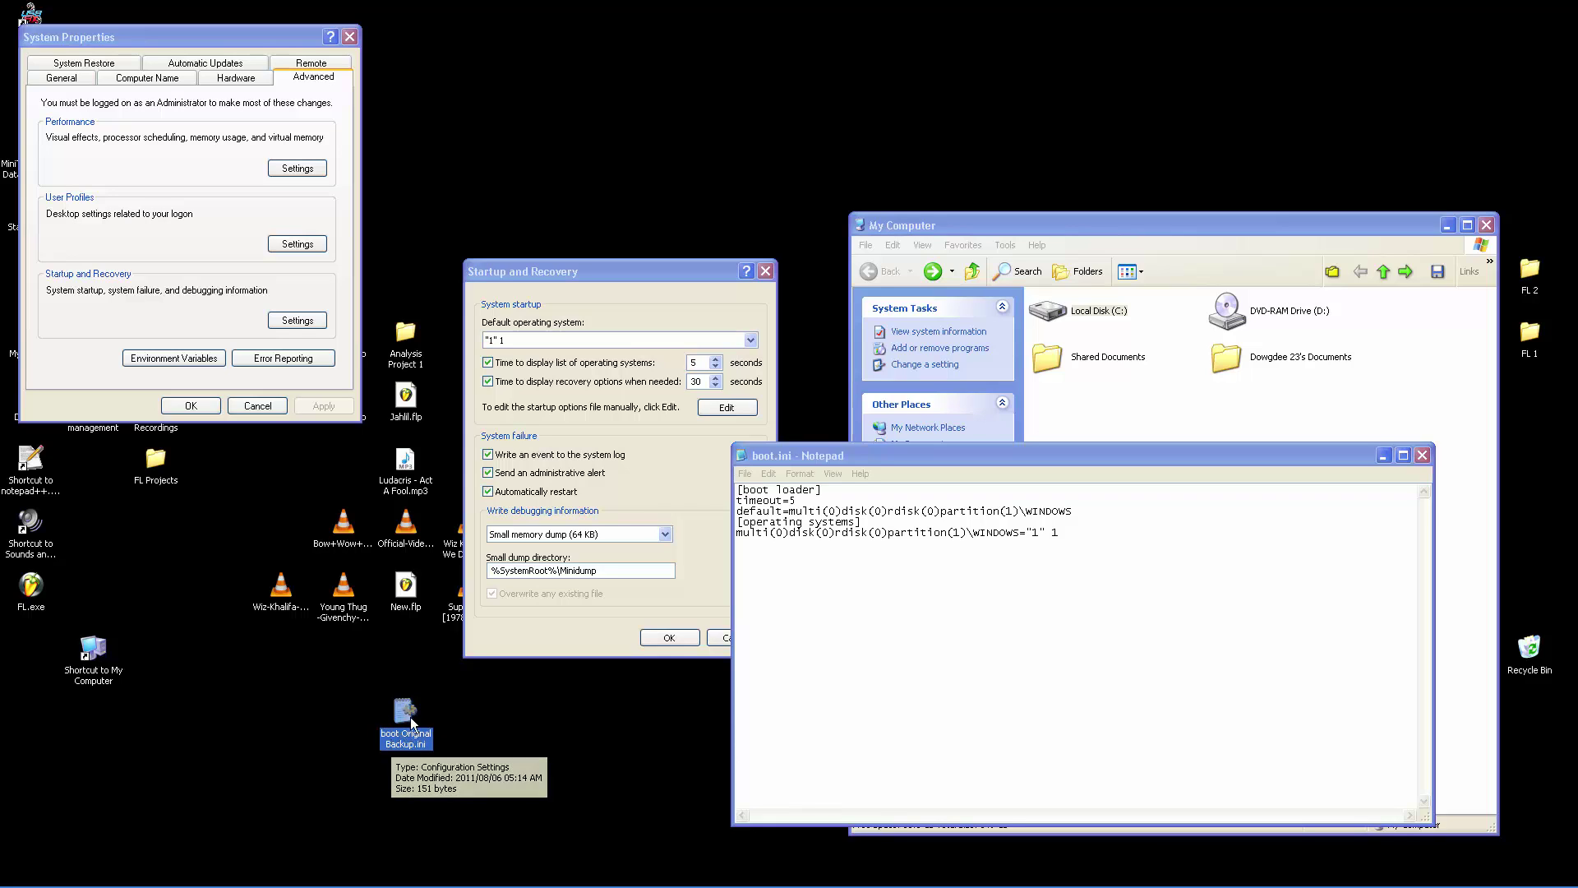
click(777, 496)
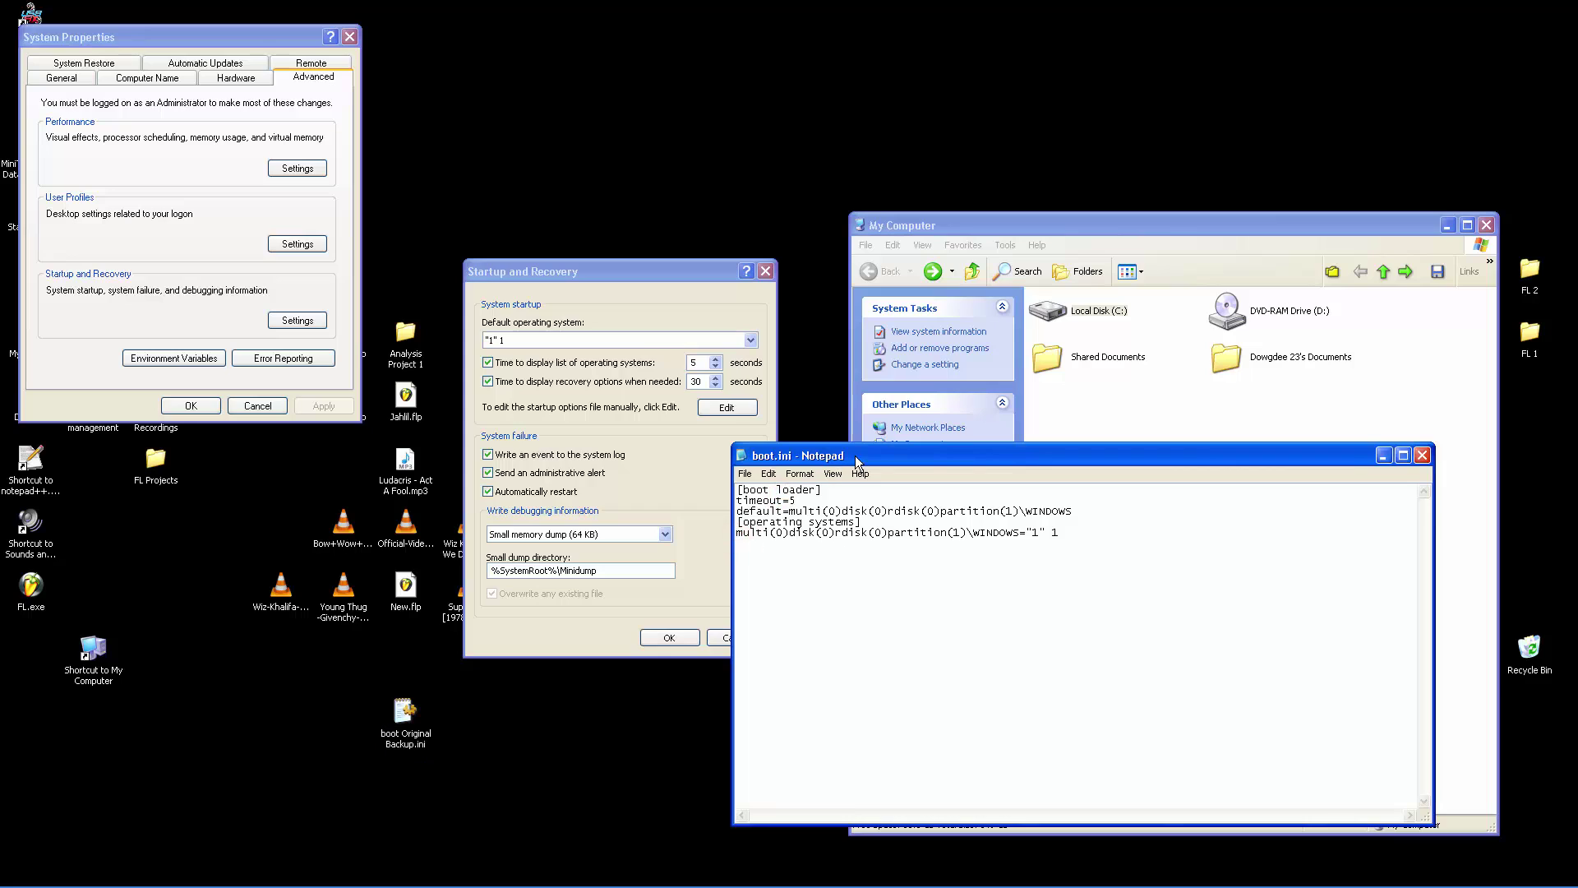
Step: Duplicate the multi(0)disk(0)rdisk(0)partition(1)\WINDOWS="1" 1 entry onto the line directly below it in boot.ini
drag(855, 460, 828, 465)
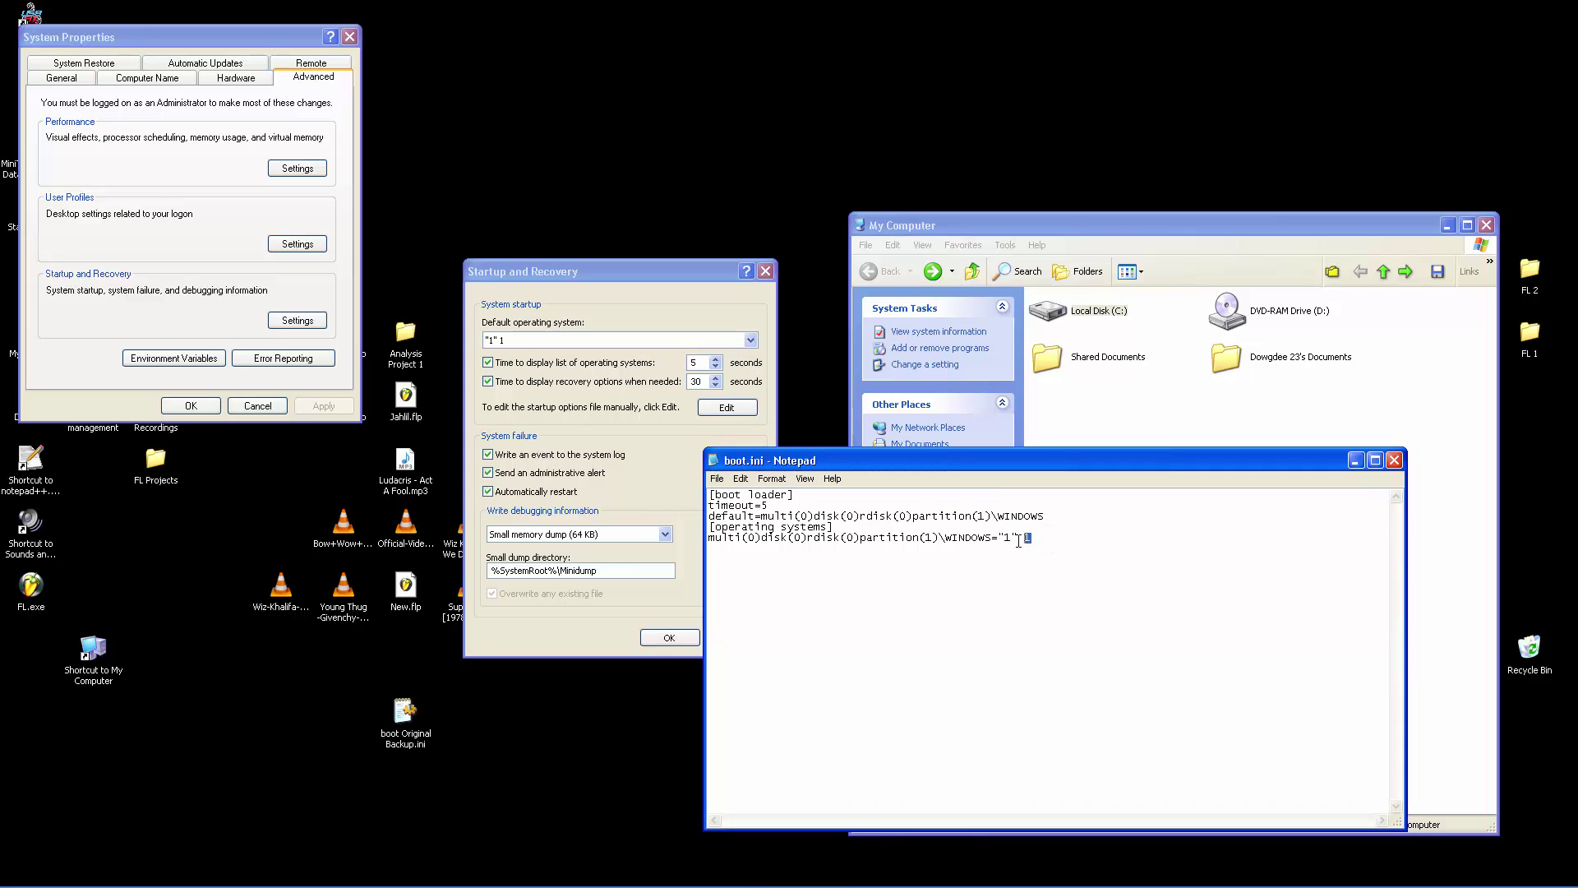
drag(1019, 540, 709, 538)
right_click(927, 535)
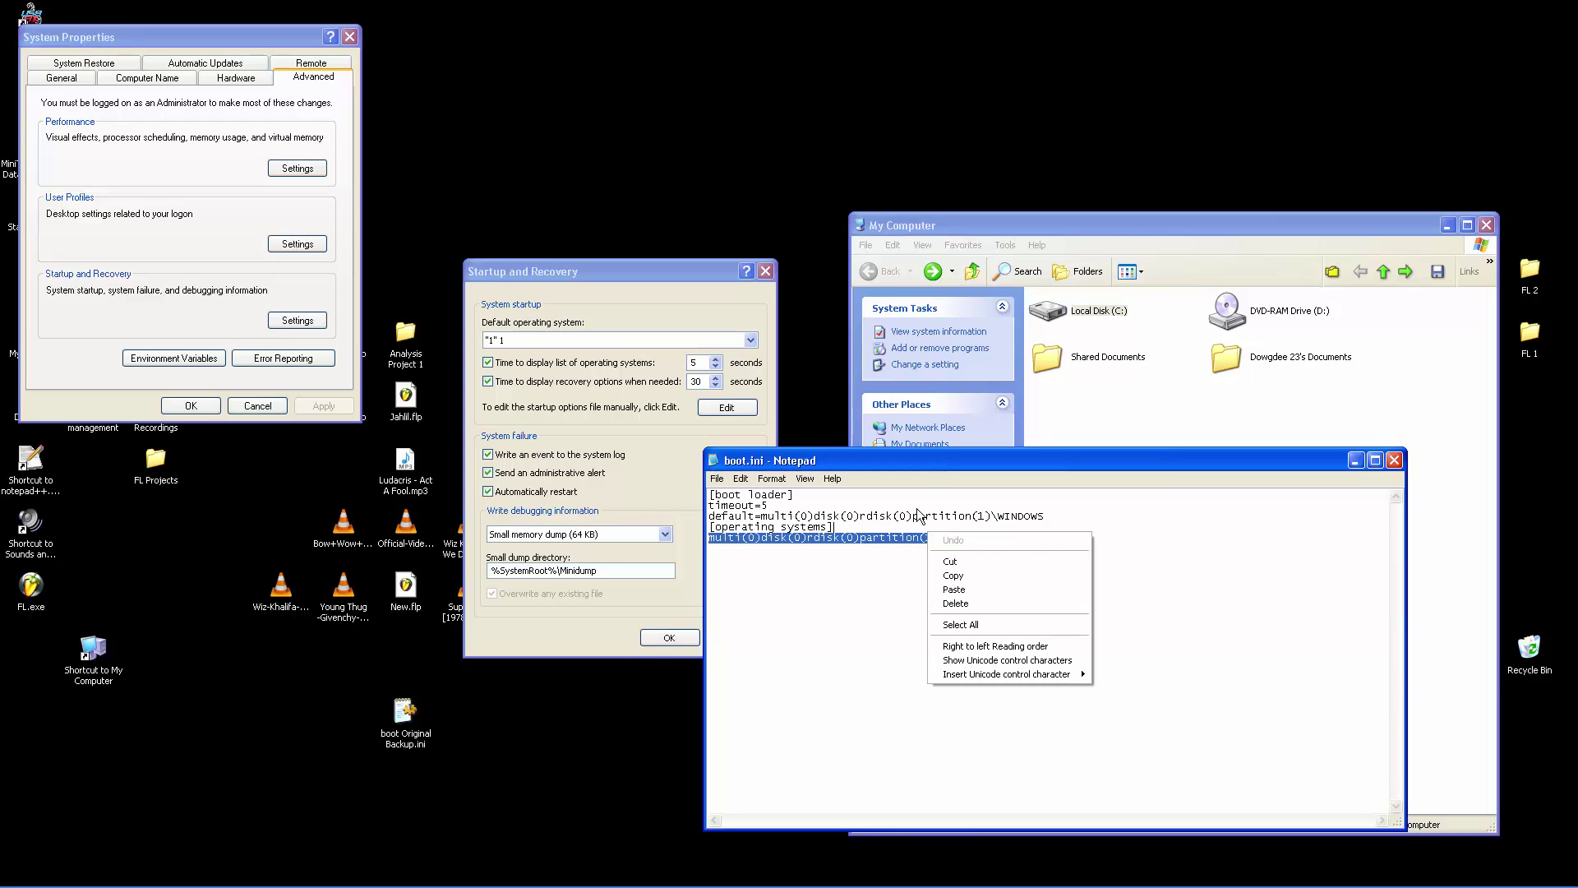
click(956, 580)
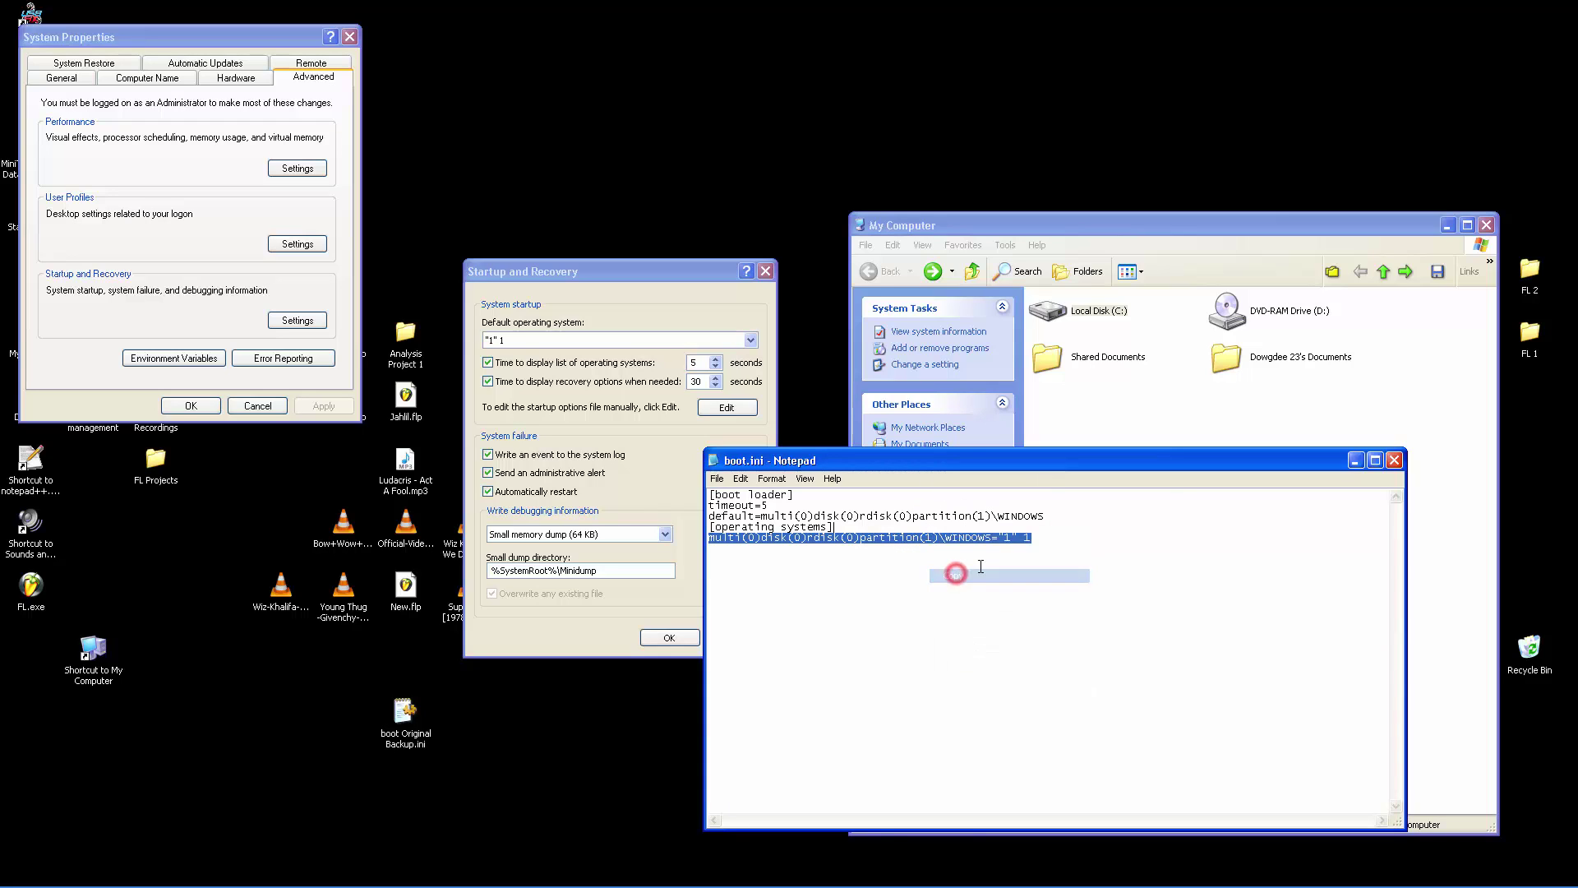
click(1040, 538)
text(="1" 1)
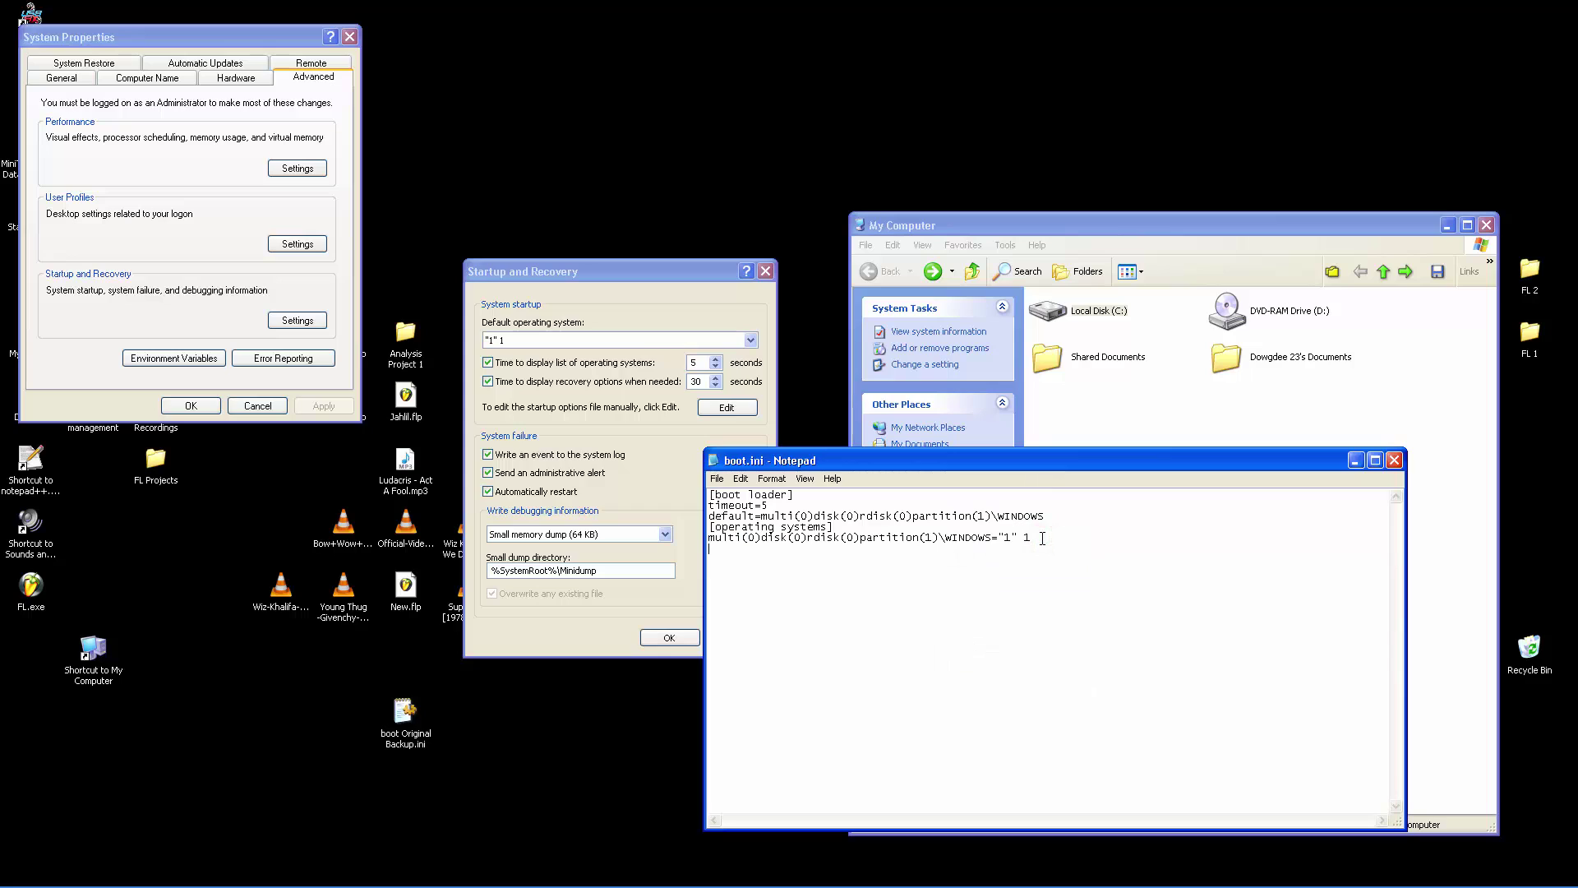
key(Return)
key(Return)
key(ctrl+v)
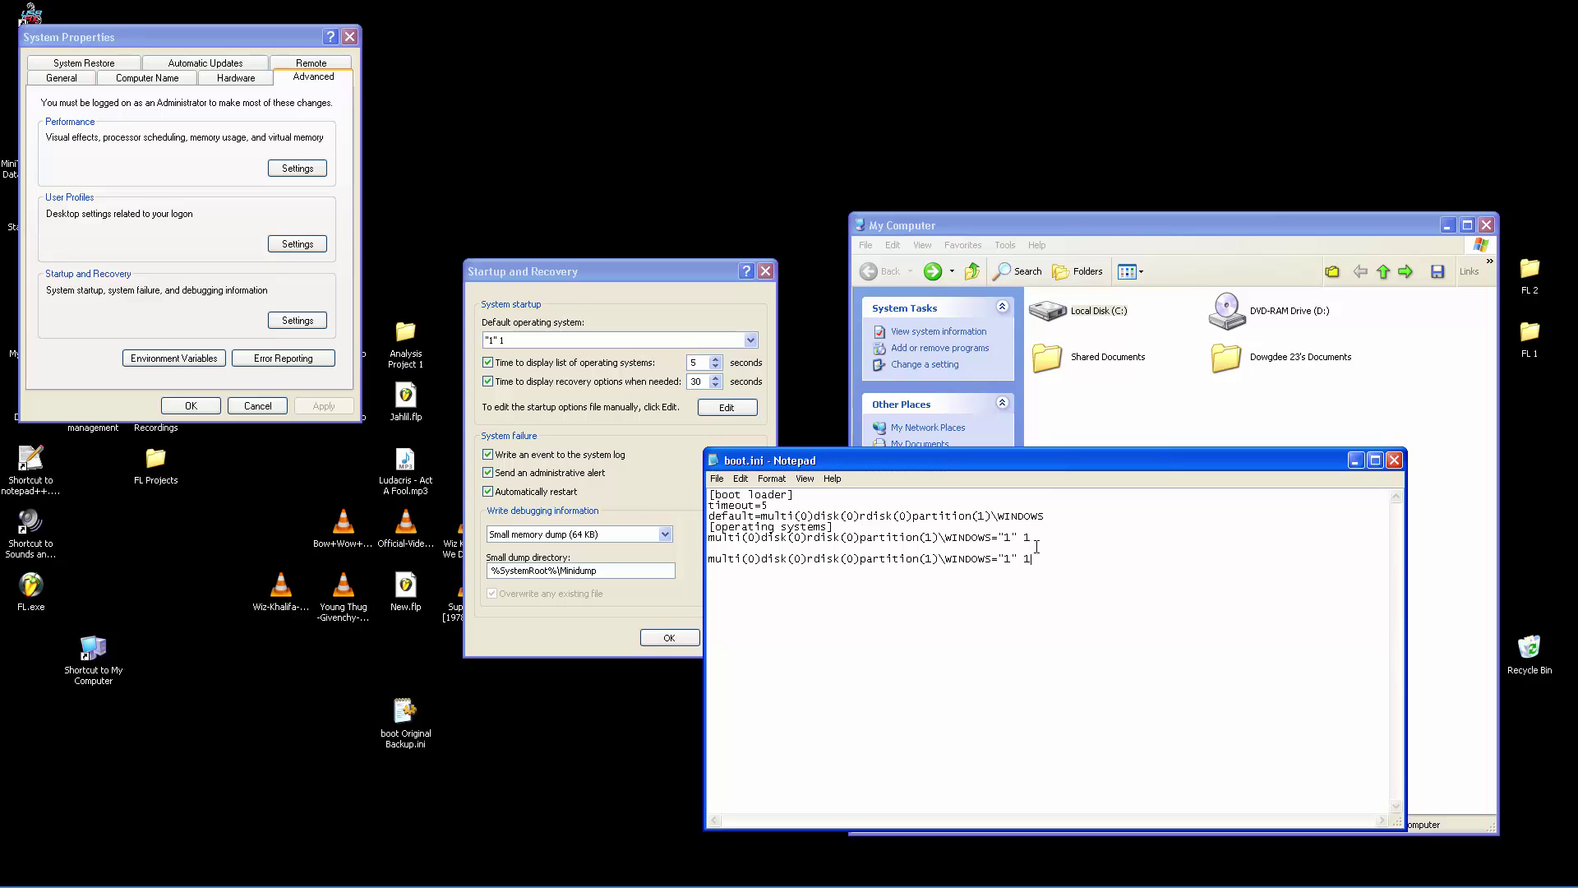
click(1031, 539)
key(Delete)
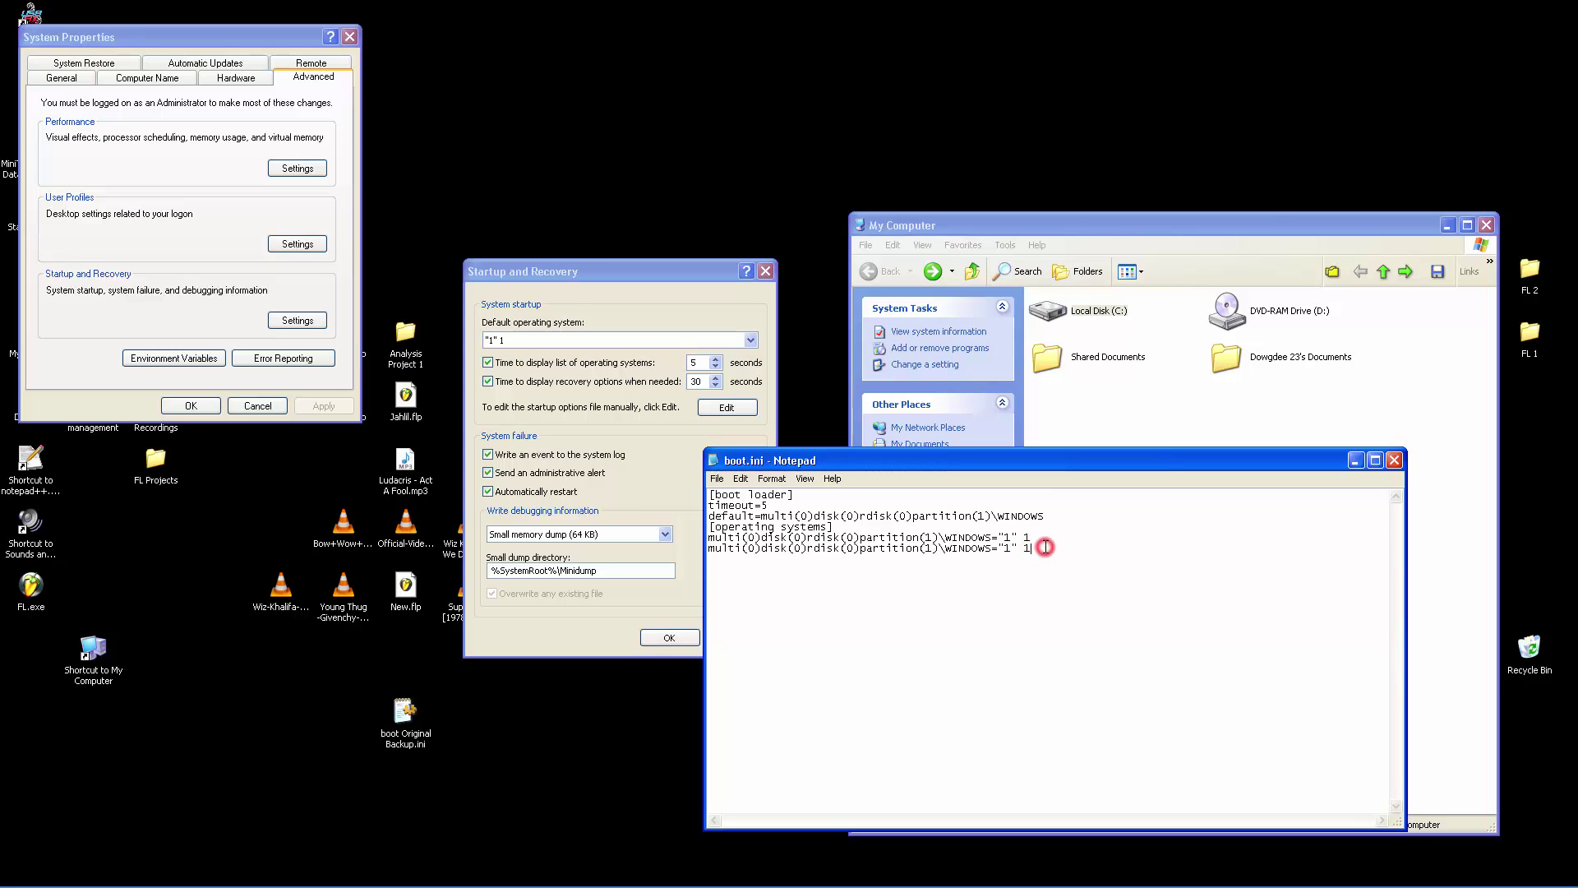
Step: Try relabelling the first operating system entry as "Microsoft Windows XP Proffesional" and restore its label to "1"
drag(1010, 535, 1004, 533)
text(Microsof)
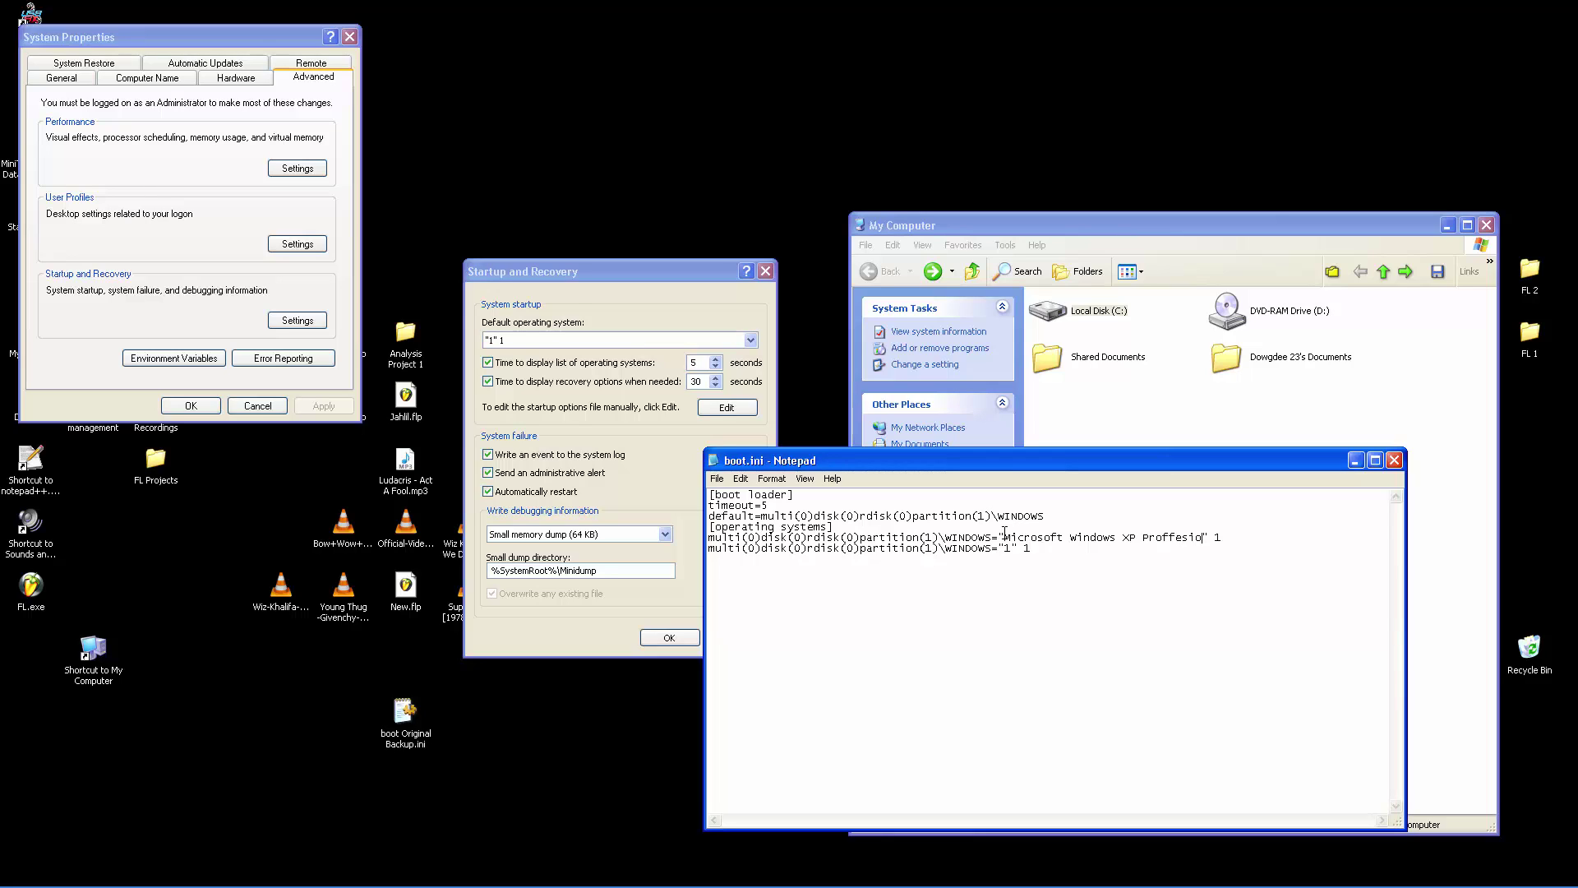
text(nal)
drag(1223, 540, 1004, 533)
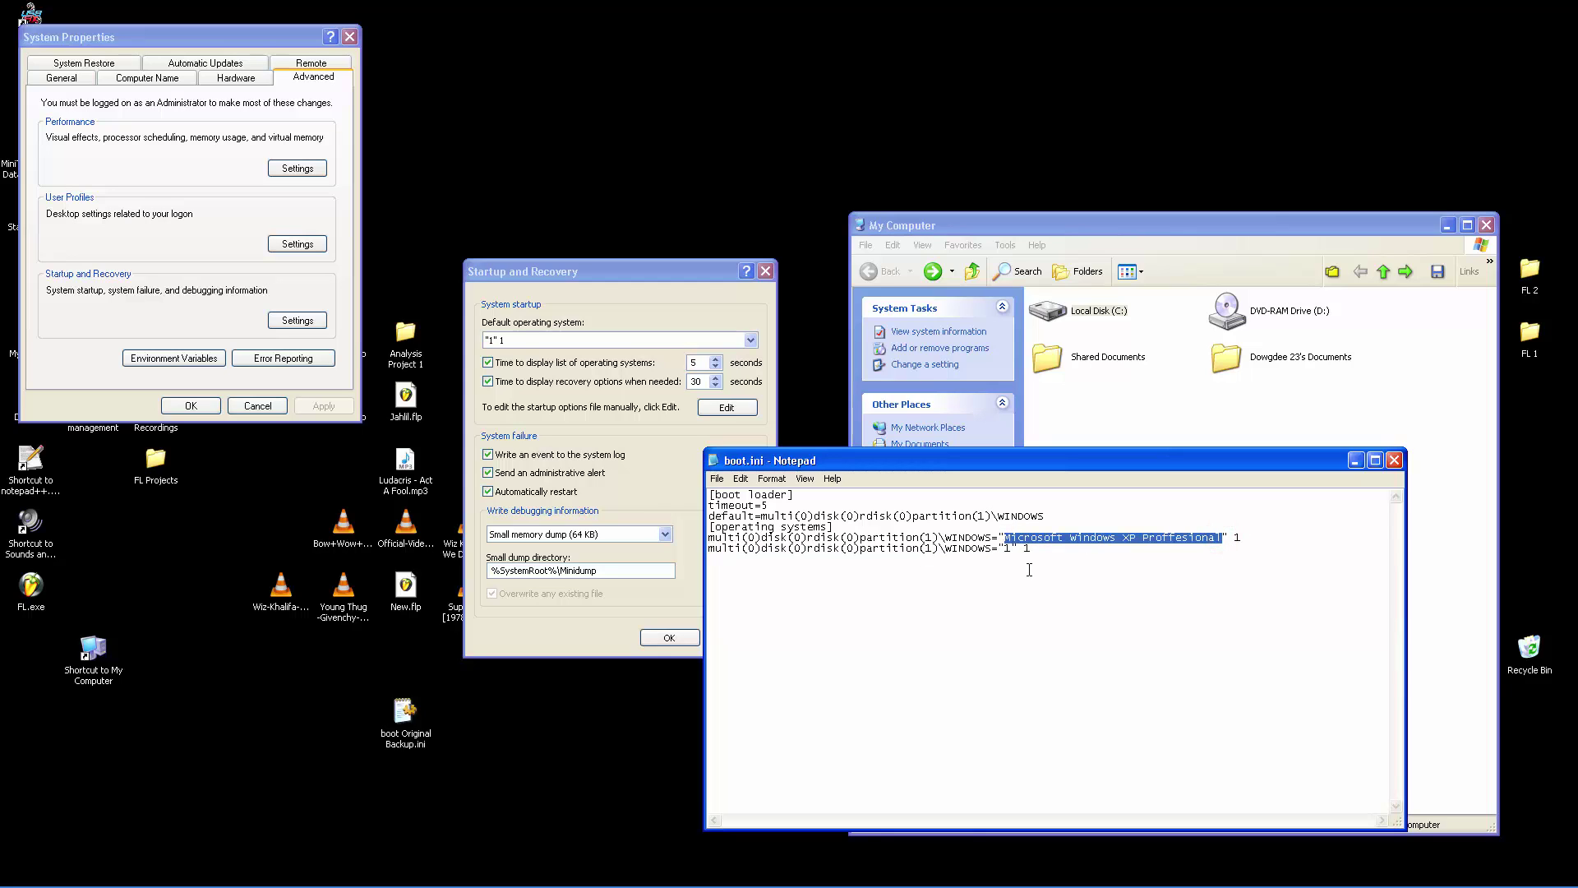
text(1)
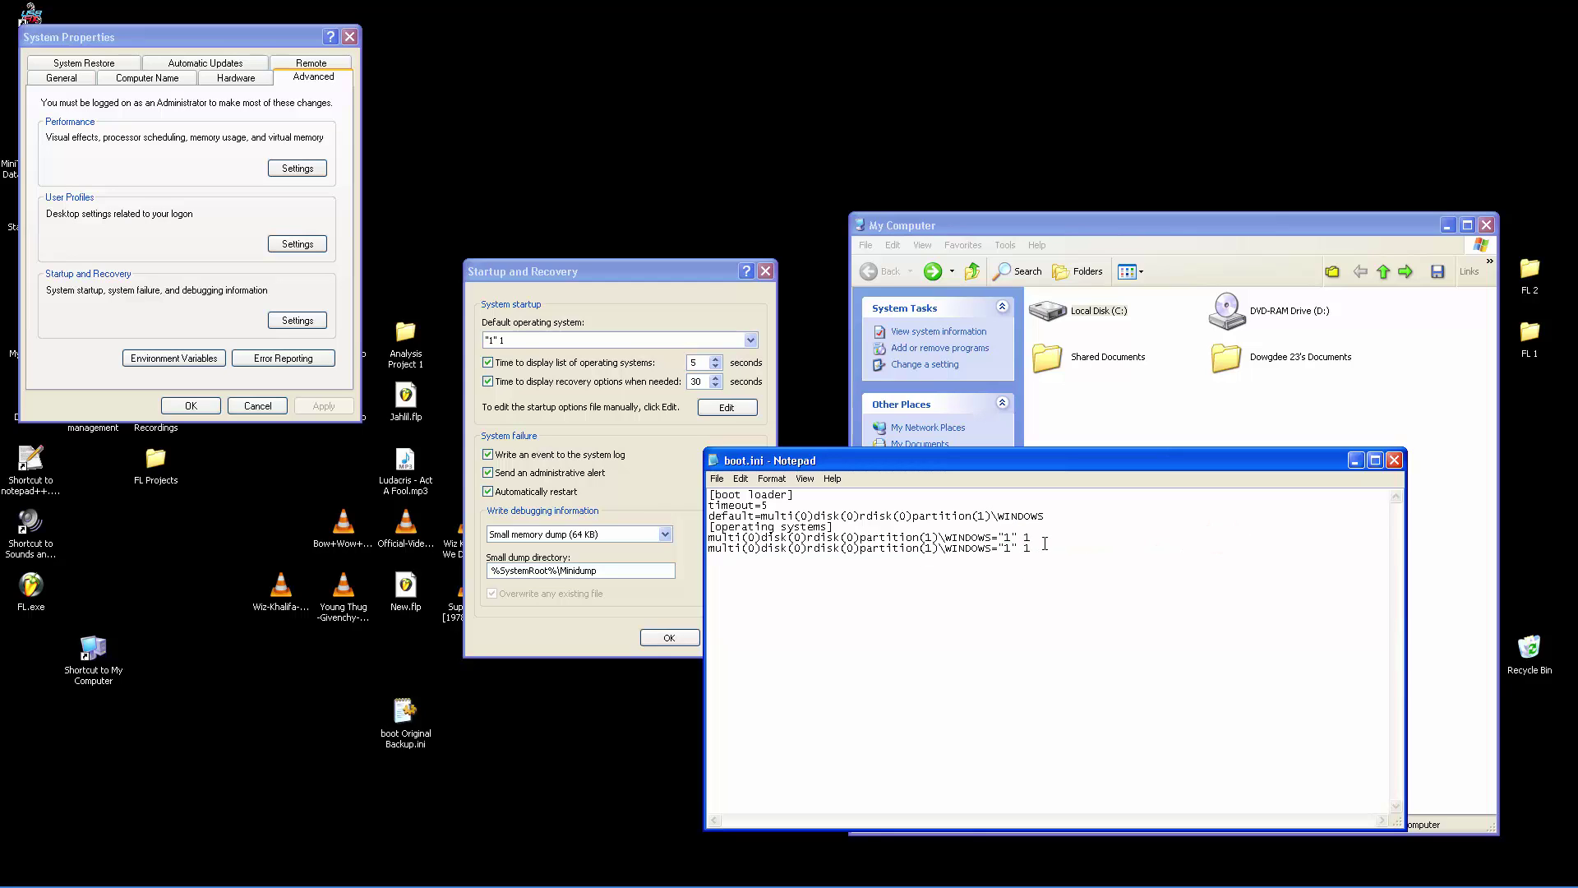
Step: Label the duplicated entry "Microsoft Windows XP SP3 3GB" and replace its trailing 1 with /3GB/fastdetect
drag(1036, 540, 1062, 561)
double_click(1007, 548)
text(Microsoft Windows XP SP3 3GB)
drag(1208, 549, 1196, 546)
key(Delete)
text(/3GB/fastdetect)
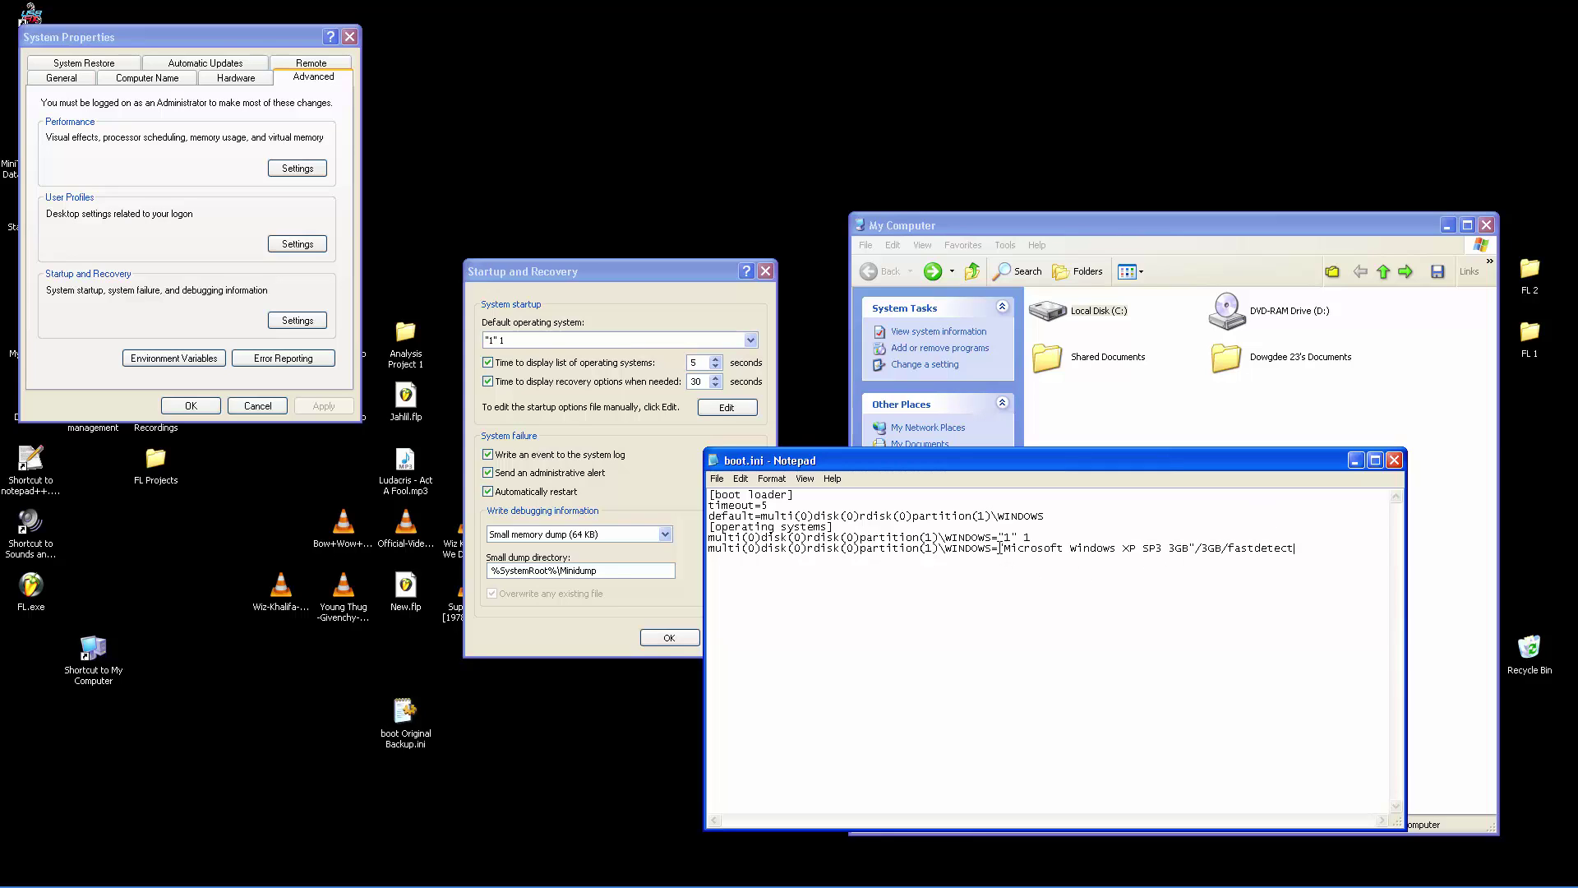
Step: Check the new /3GB entry, then save boot.ini and close it
drag(955, 546, 1306, 554)
click(996, 548)
click(1307, 554)
click(717, 478)
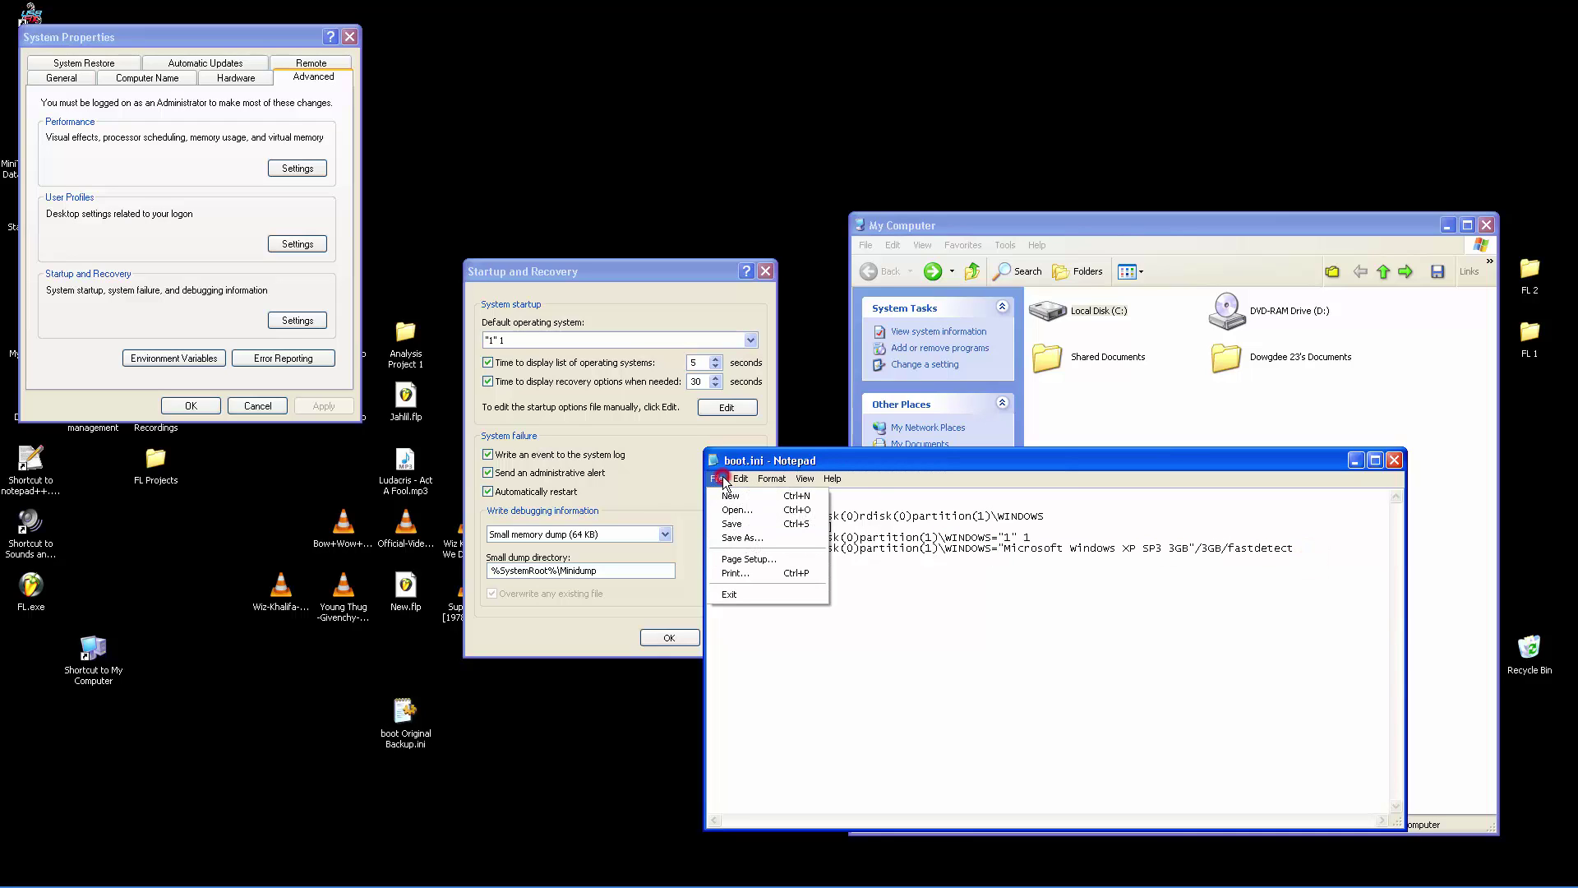
click(730, 524)
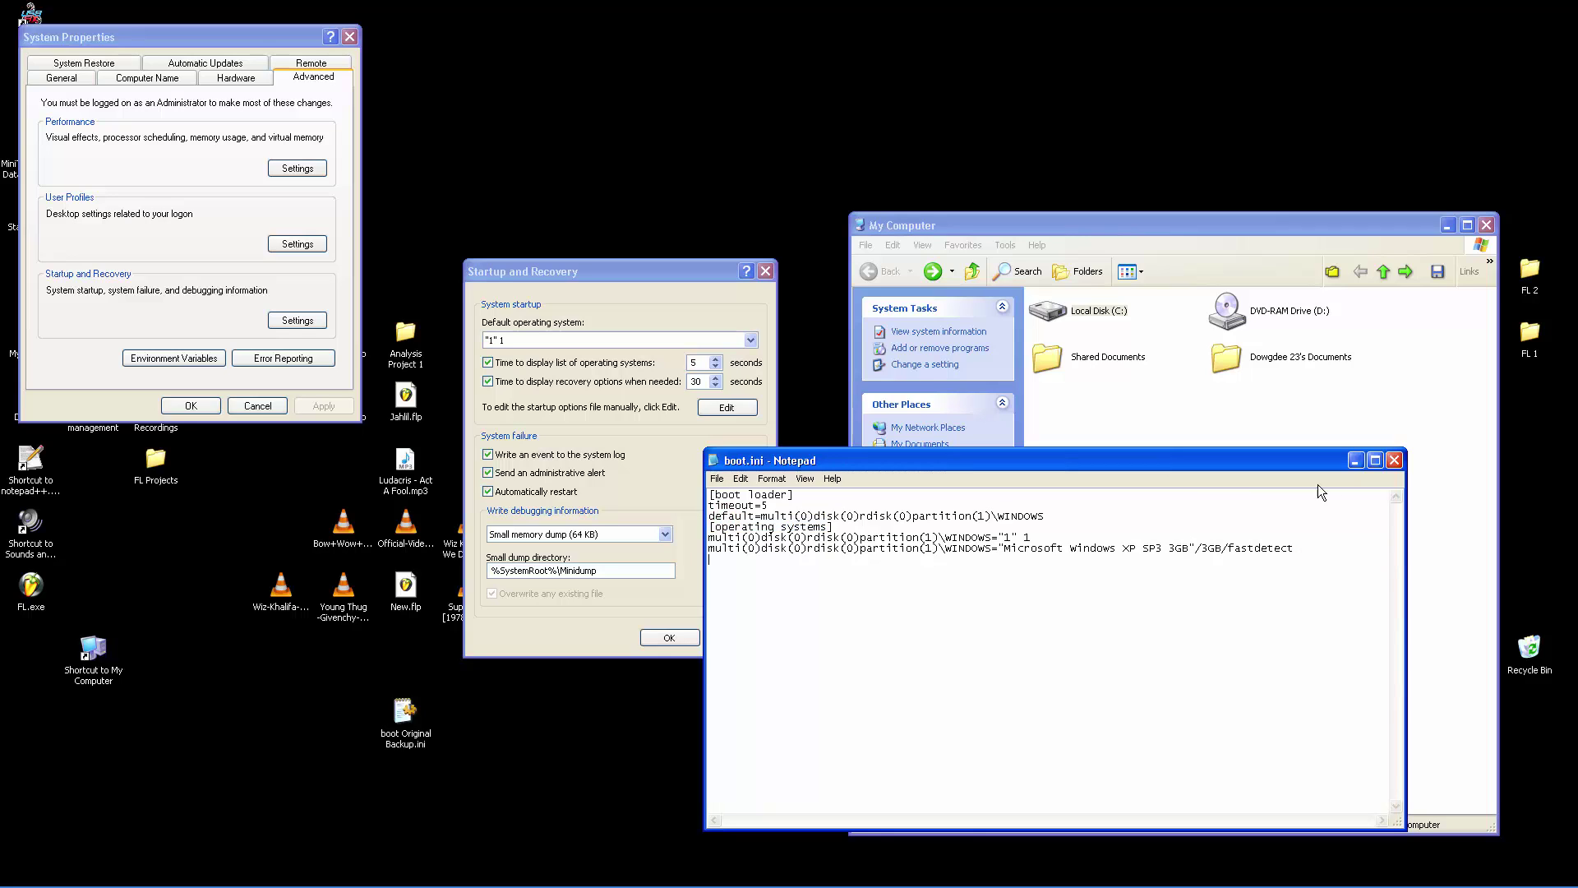
click(1394, 461)
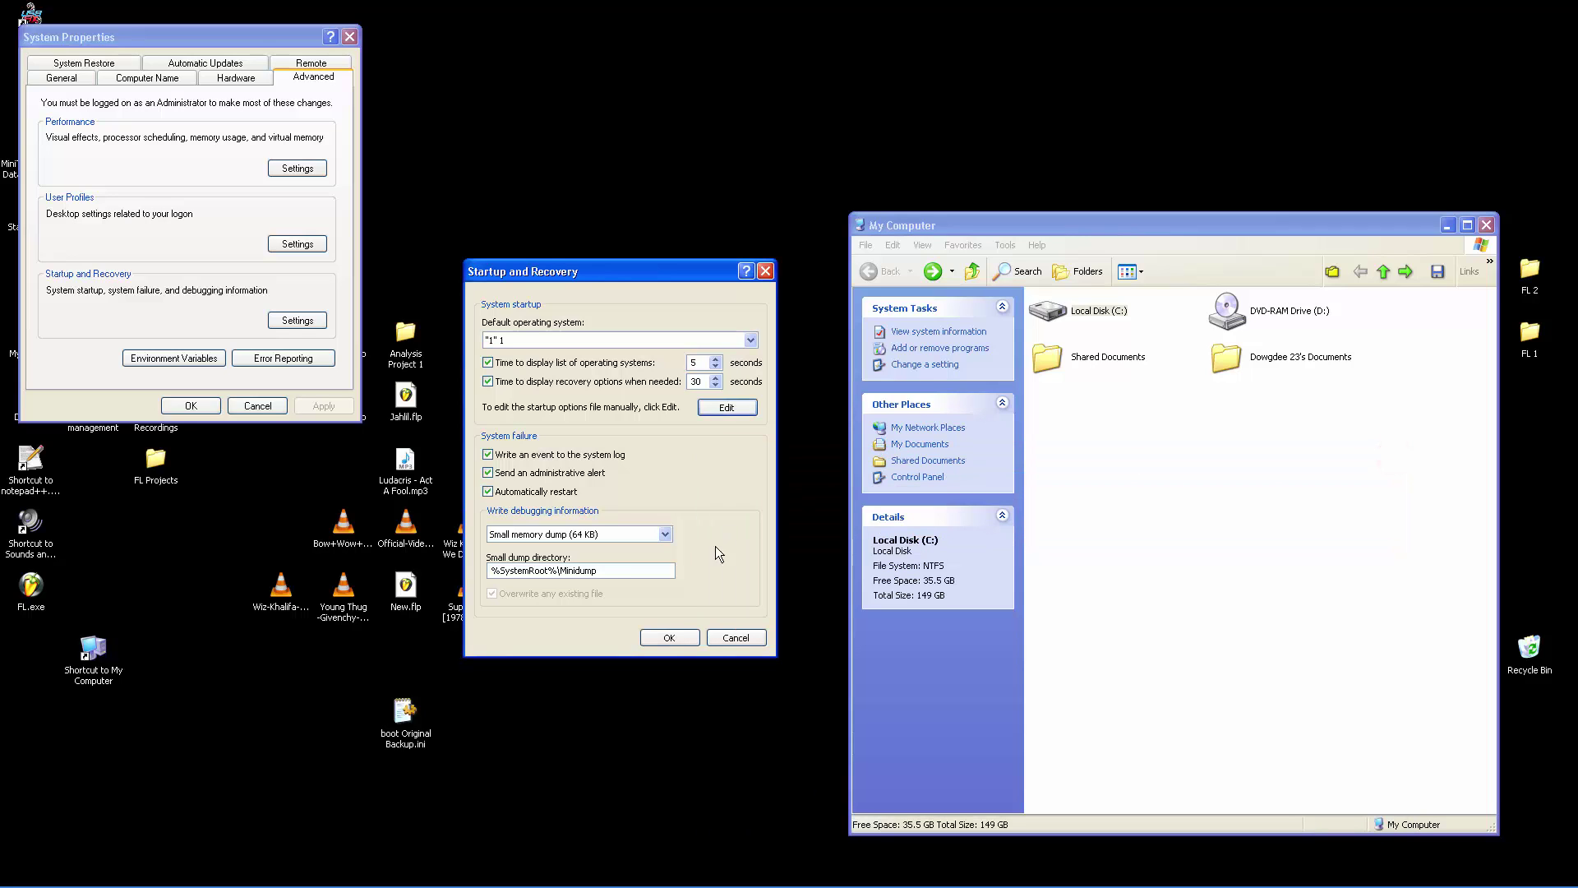
Step: Accept the Startup and Recovery and System Properties dialogs, and minimize My Computer to clear the desktop
click(662, 638)
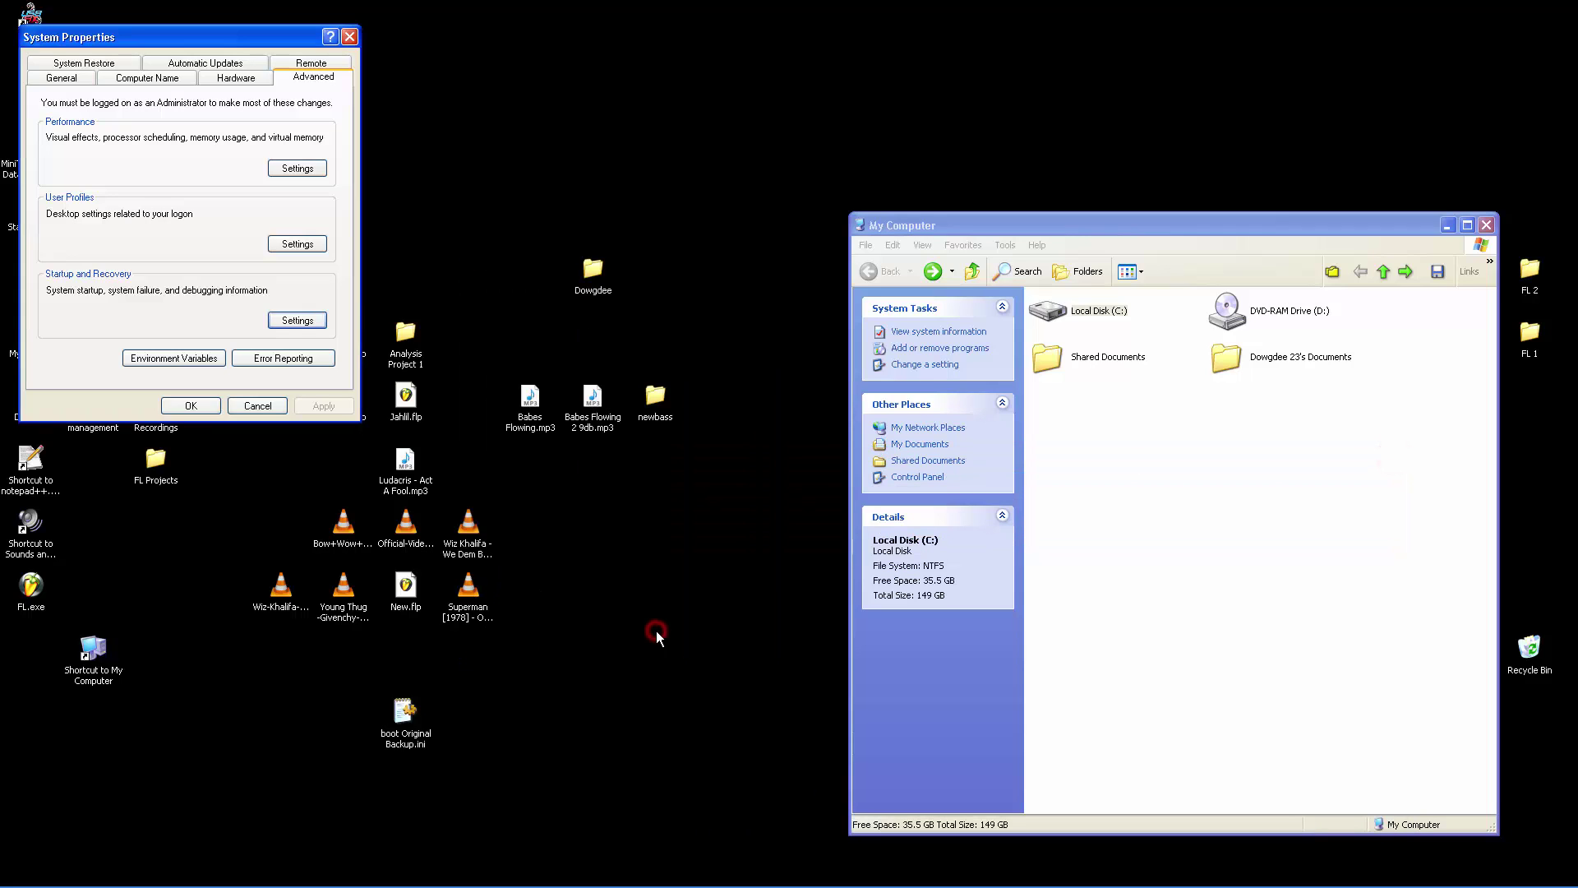
click(179, 406)
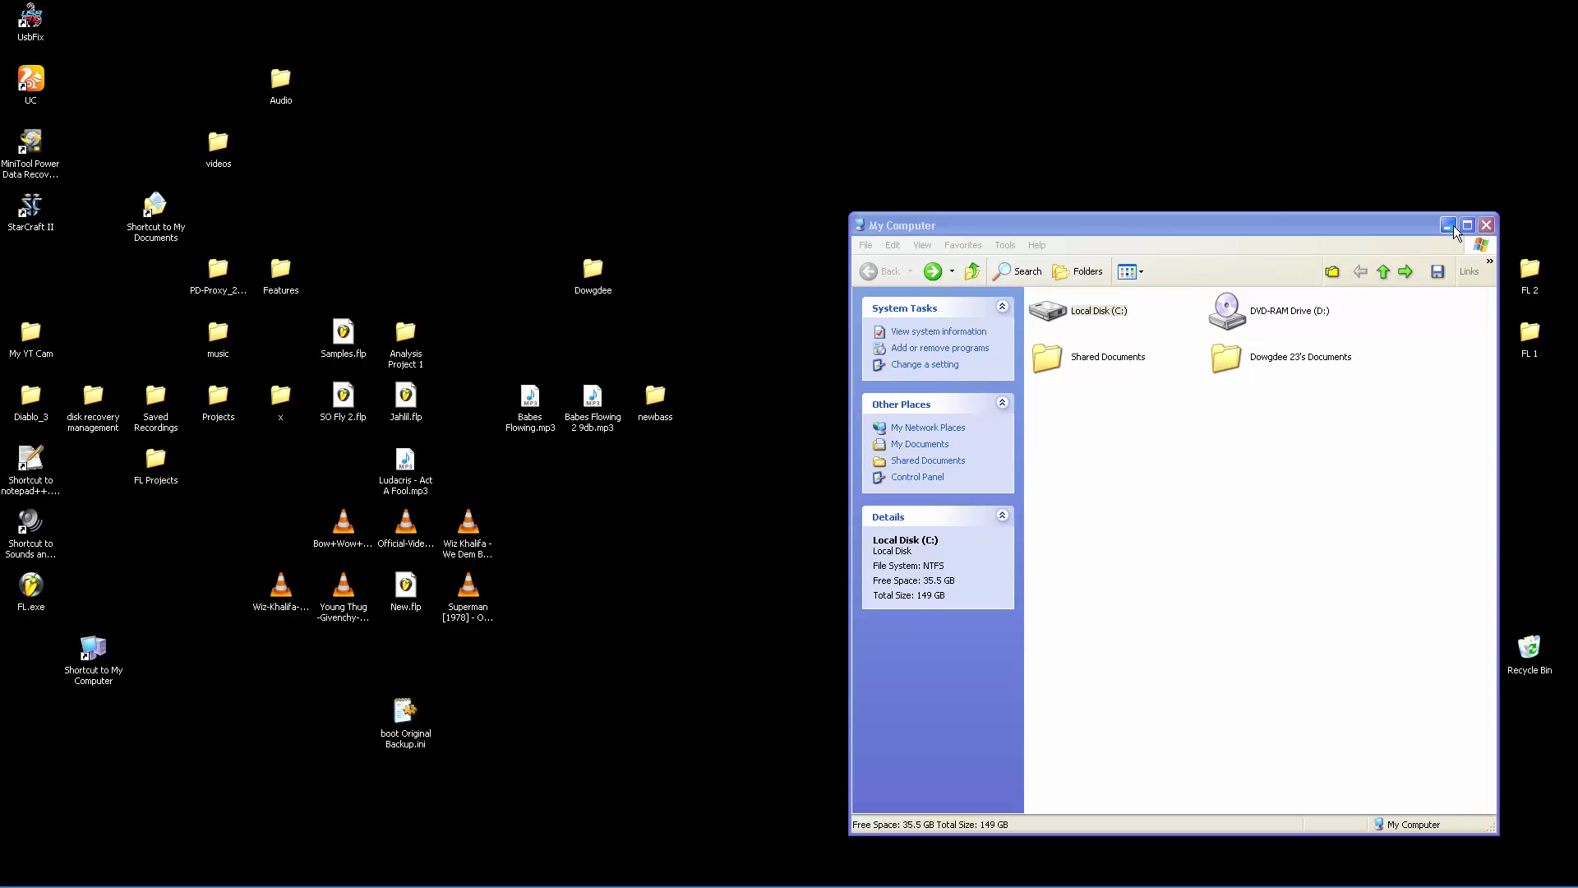
right_click(729, 457)
click(748, 481)
click(1444, 225)
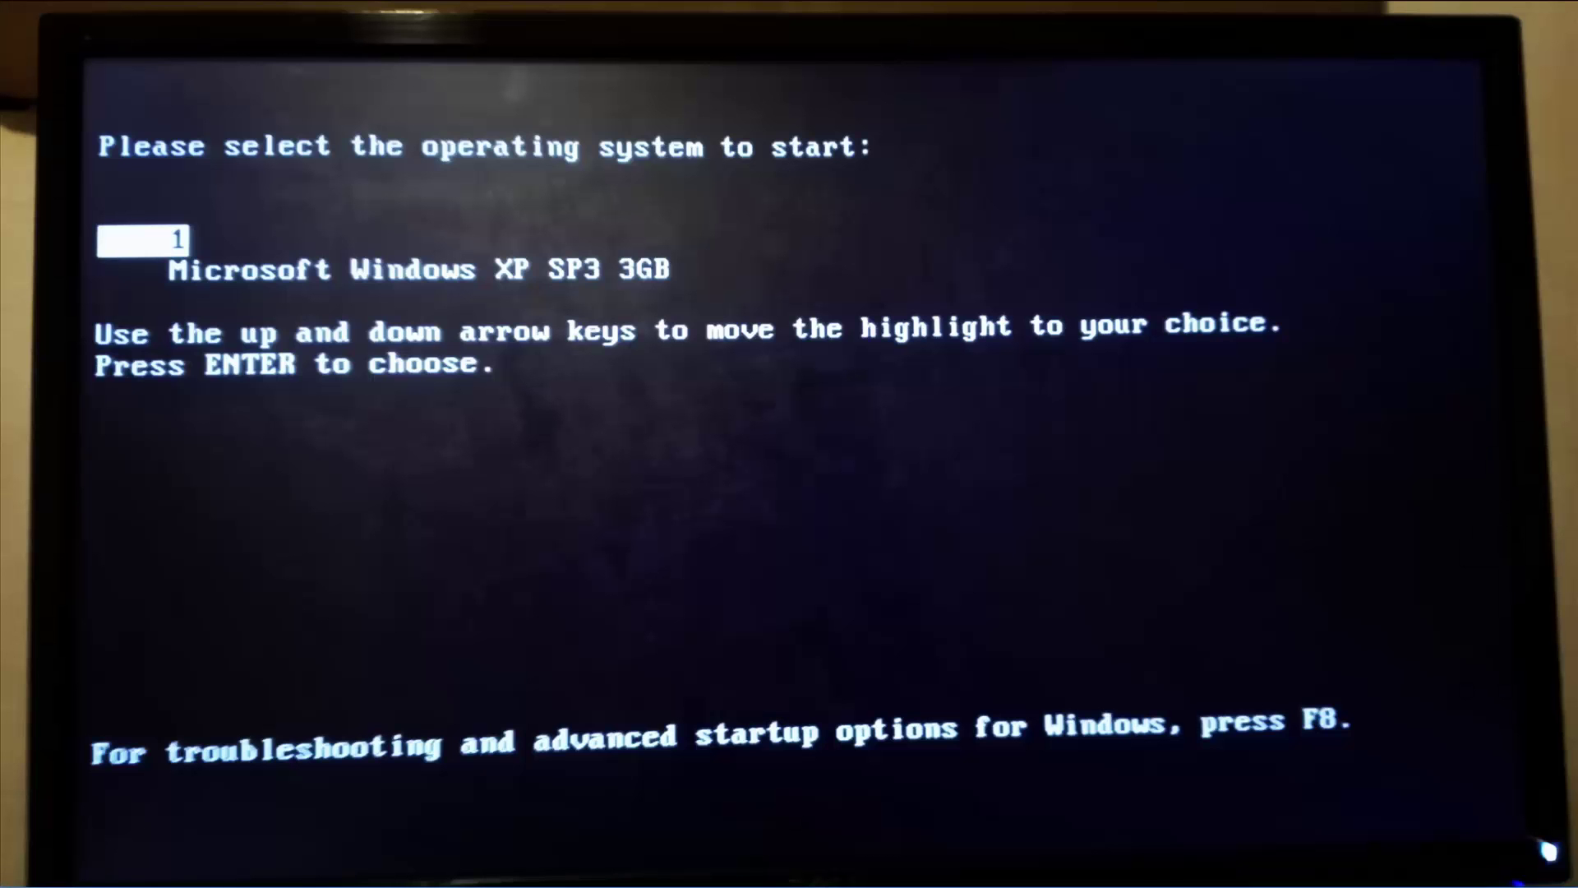
Step: Start the computer with the "Microsoft Windows XP SP3 3GB" boot option and open New.flp in FL Studio
key(Down)
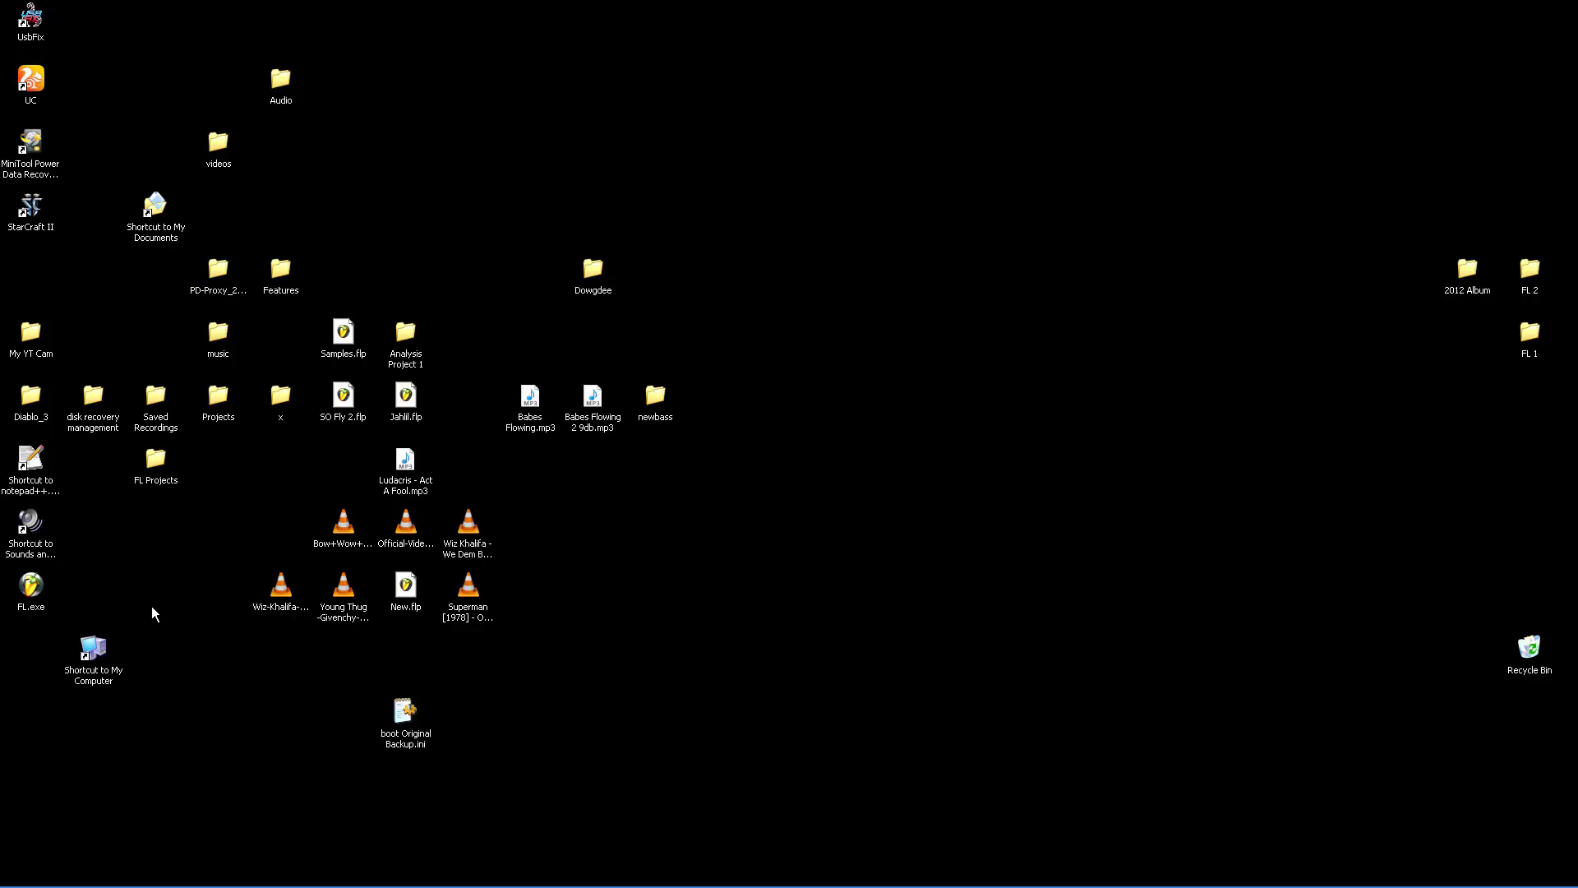
click(392, 593)
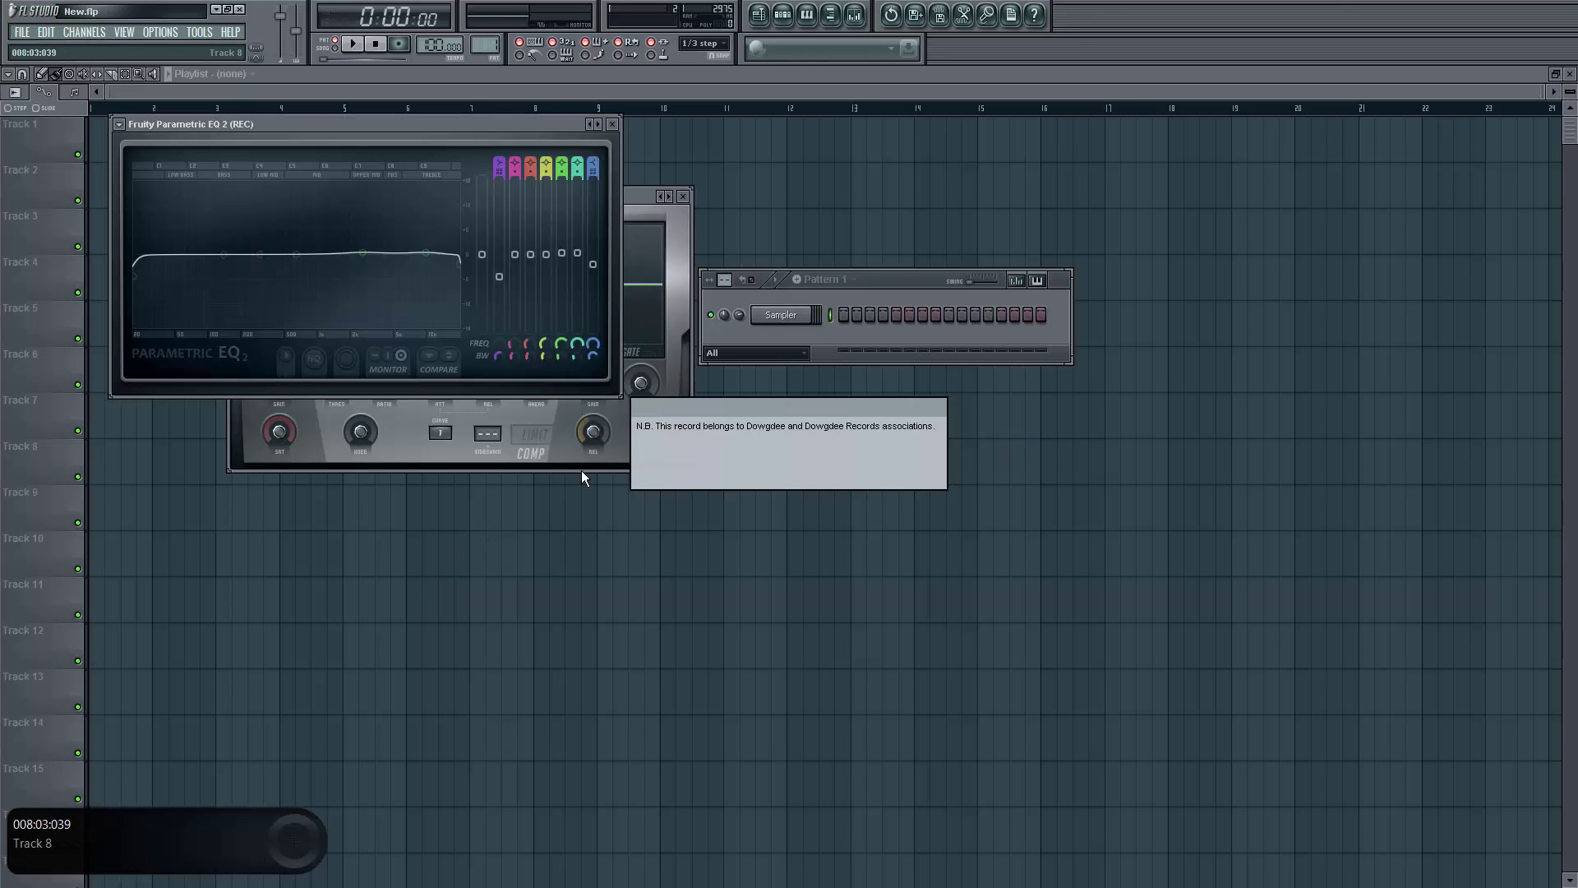
Step: Compare used and available memory in the CPU and memory panel, leaving it set to Show available
click(720, 12)
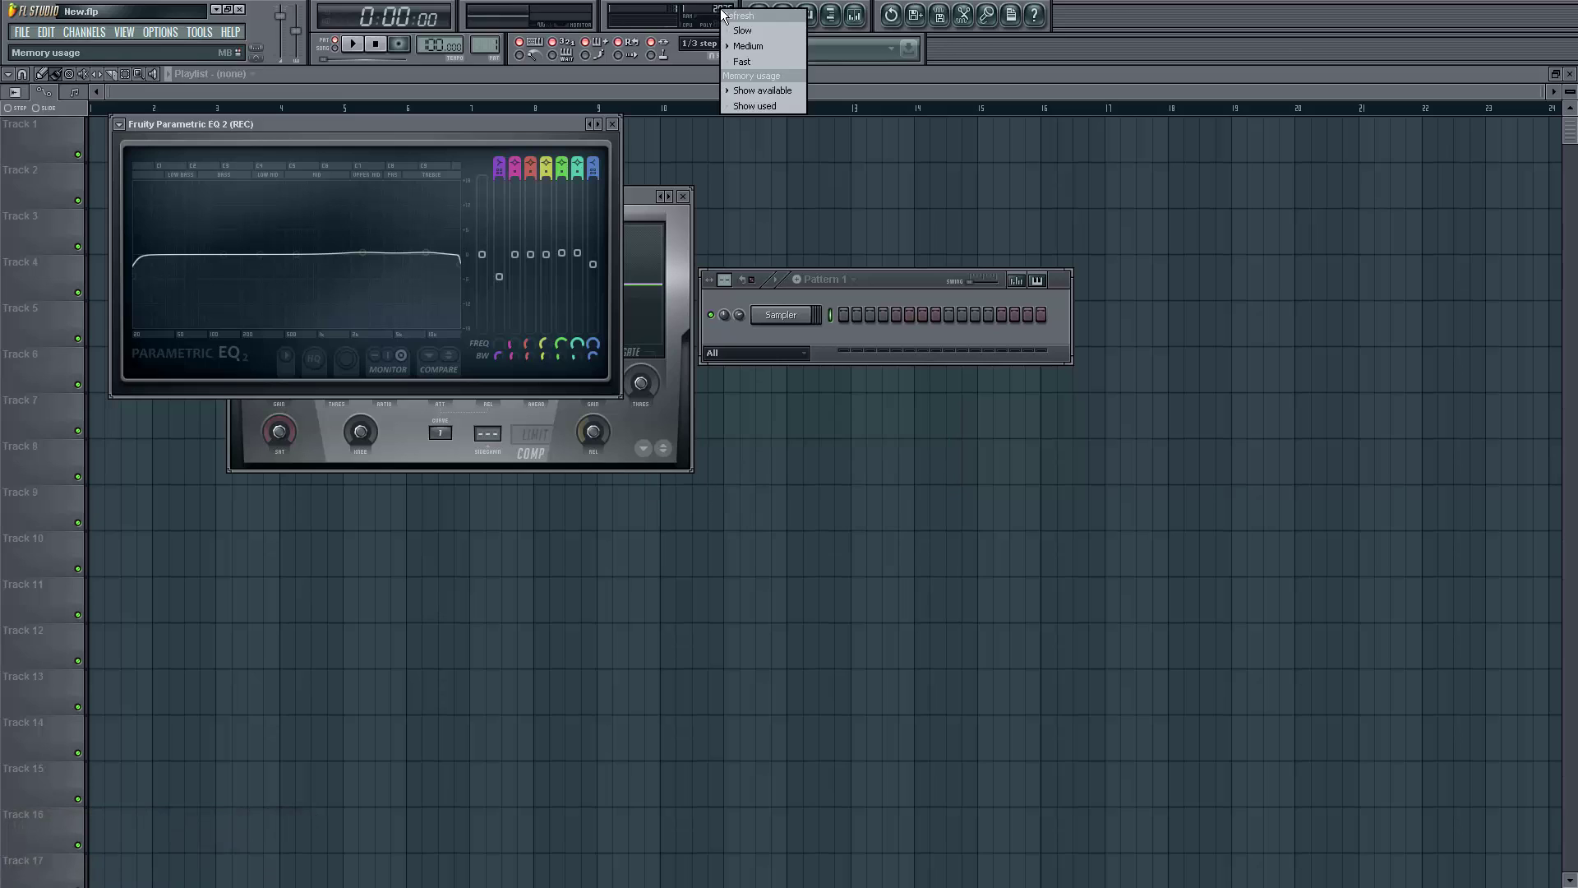
click(751, 100)
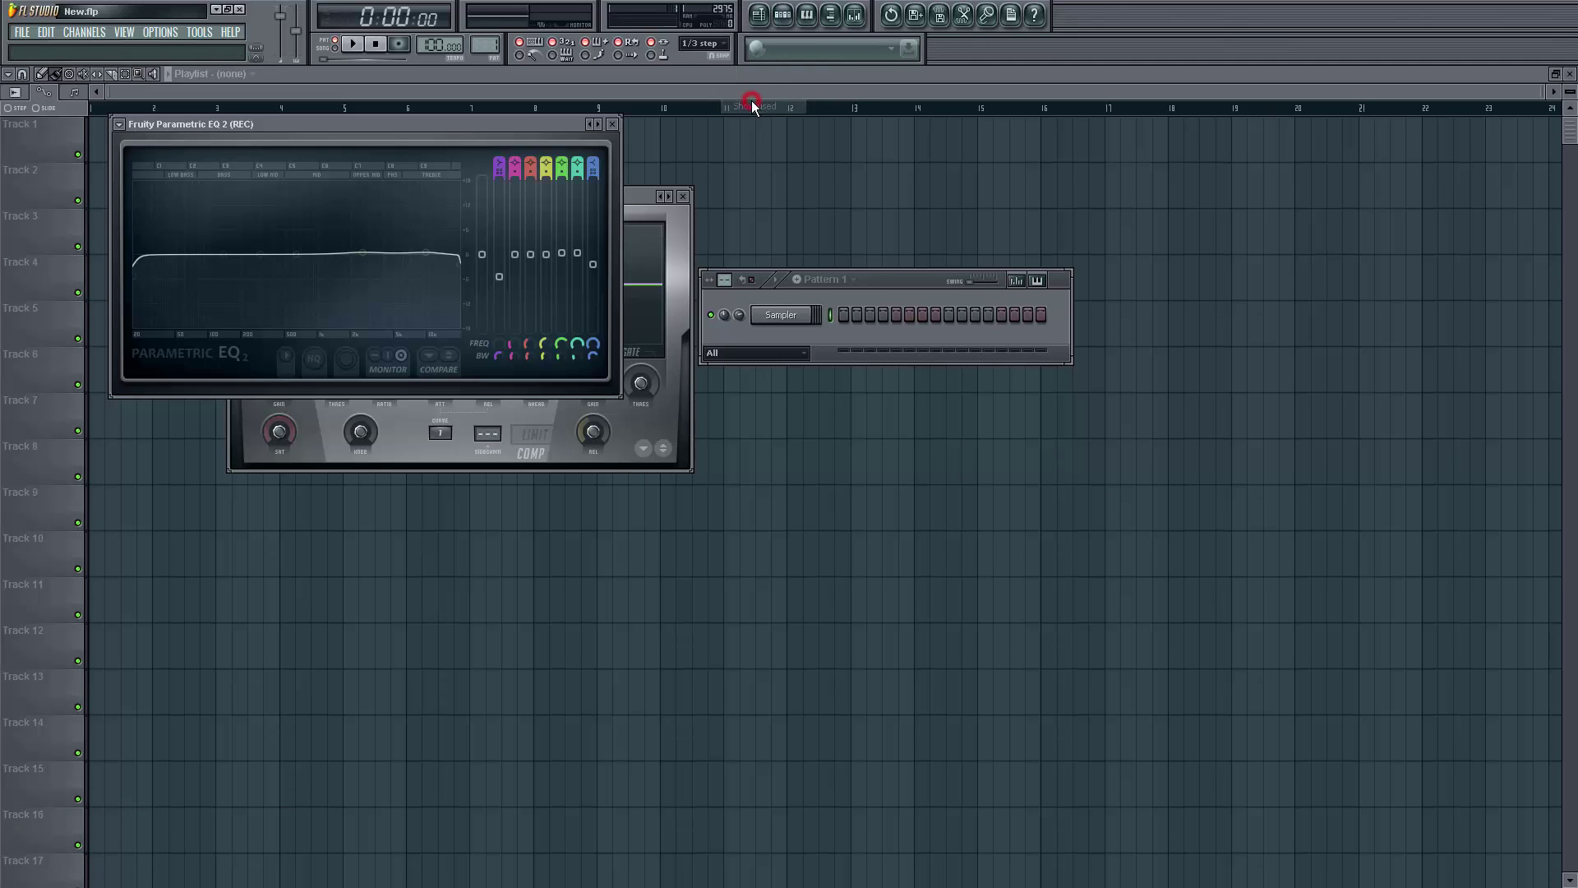
click(732, 18)
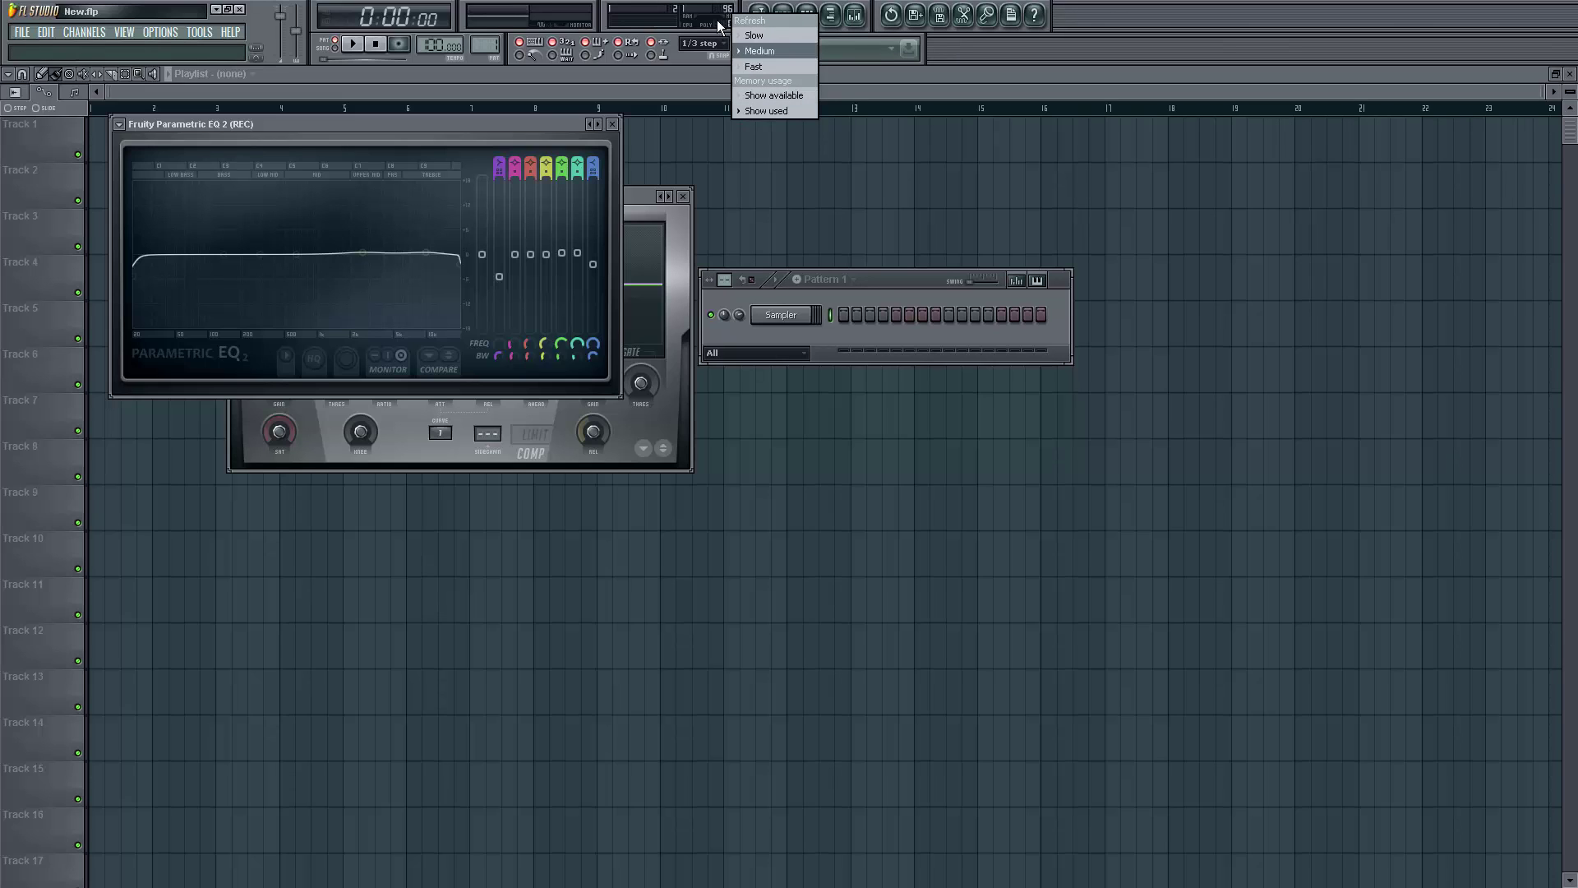
click(773, 95)
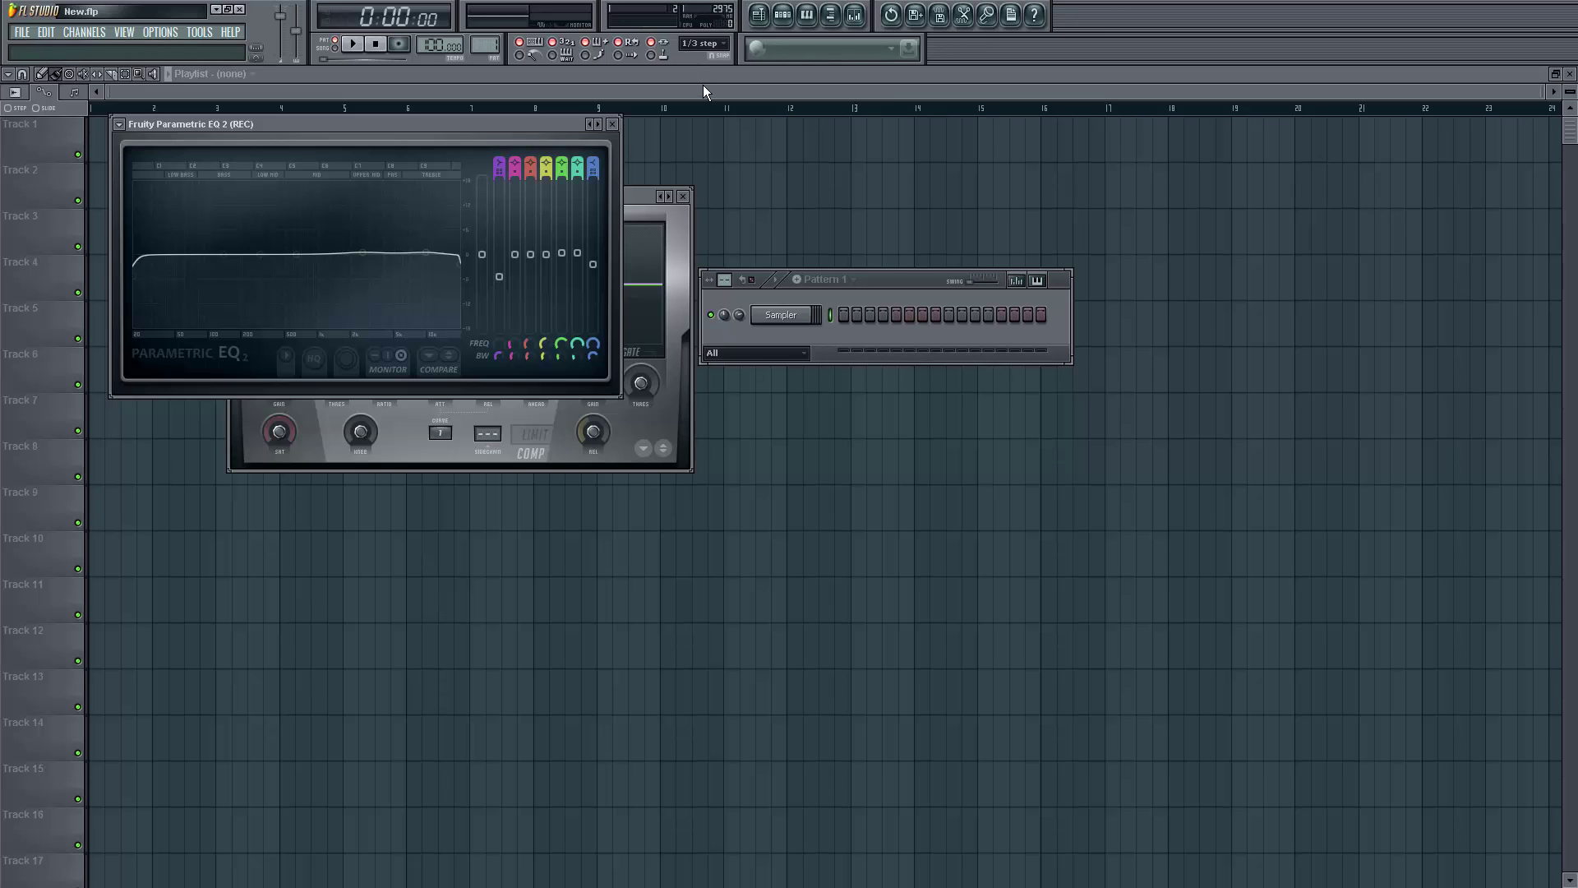
Step: Read the Windows XP 32 Bit /3GB instructions on the reference manual's CPU & Memory Panel page, then close the manual
key(F1)
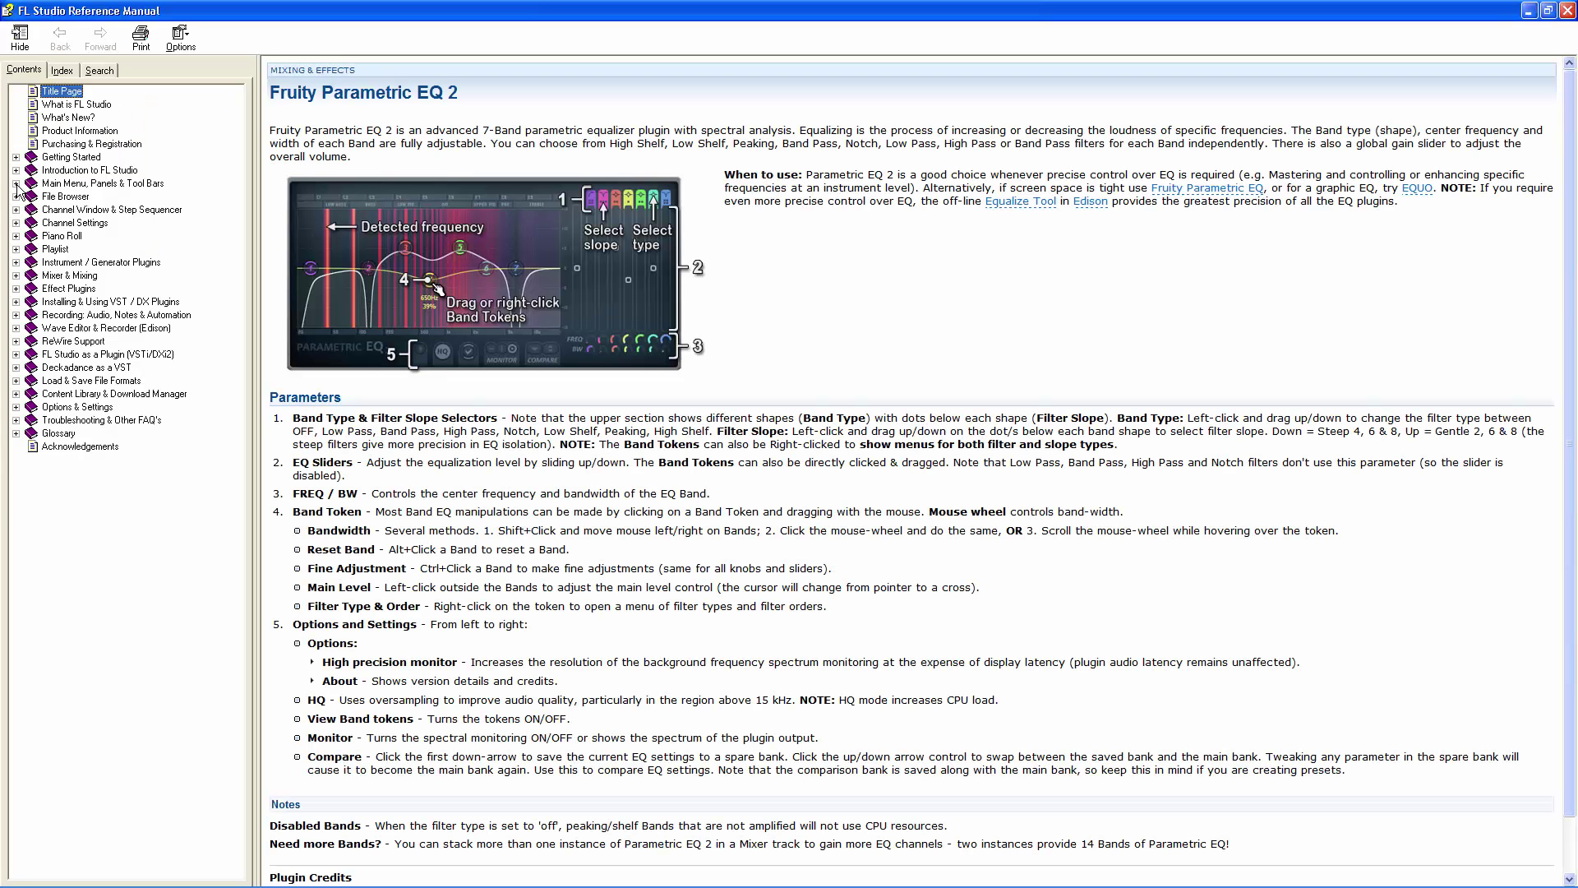
click(15, 183)
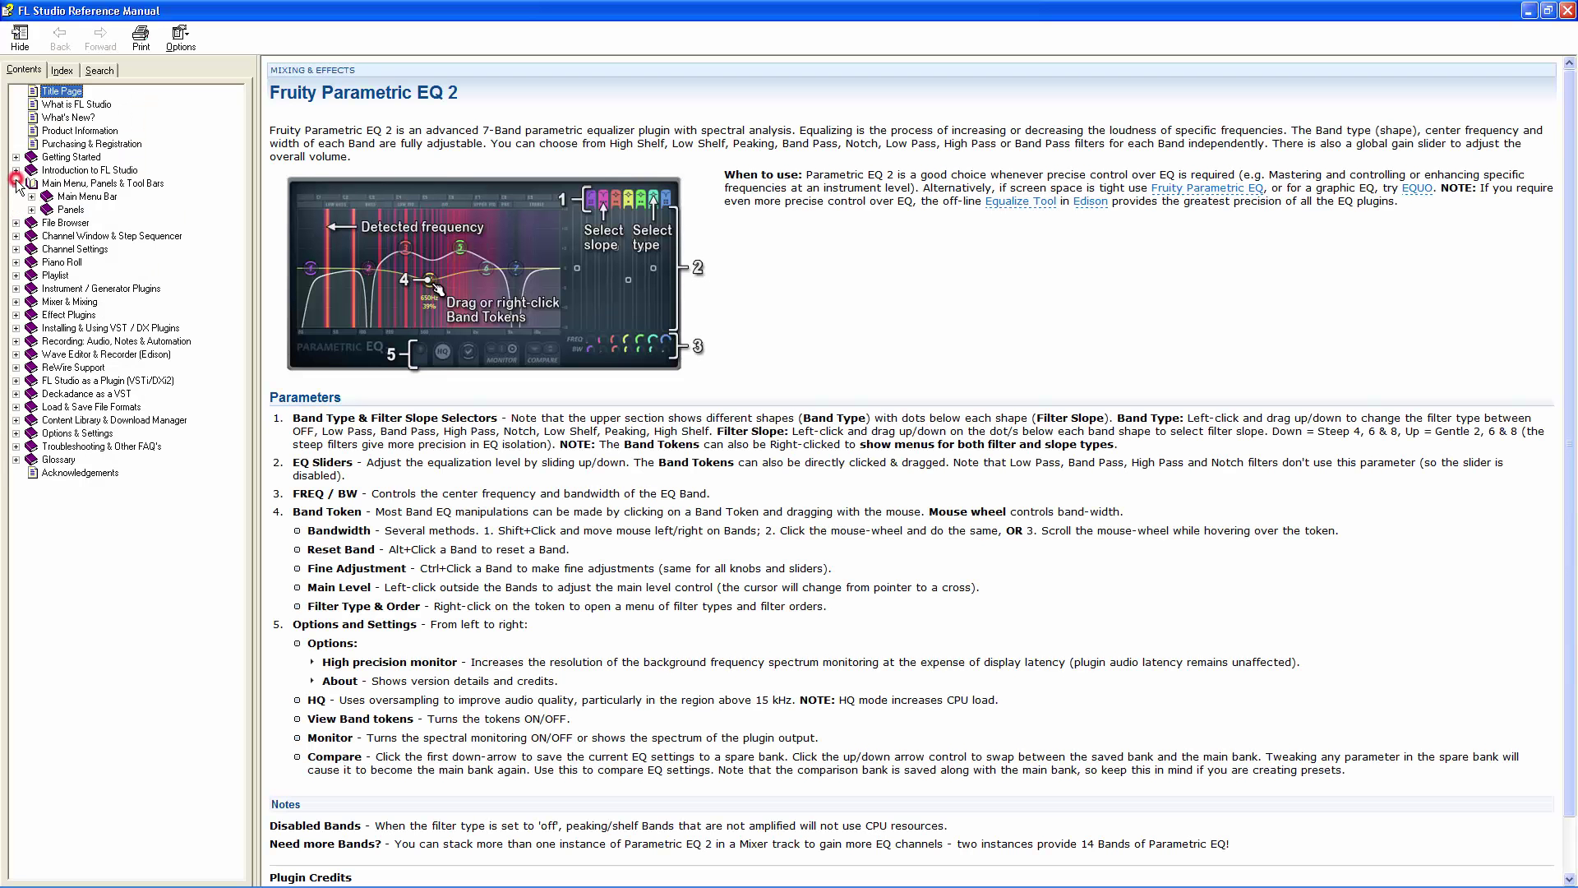
click(31, 209)
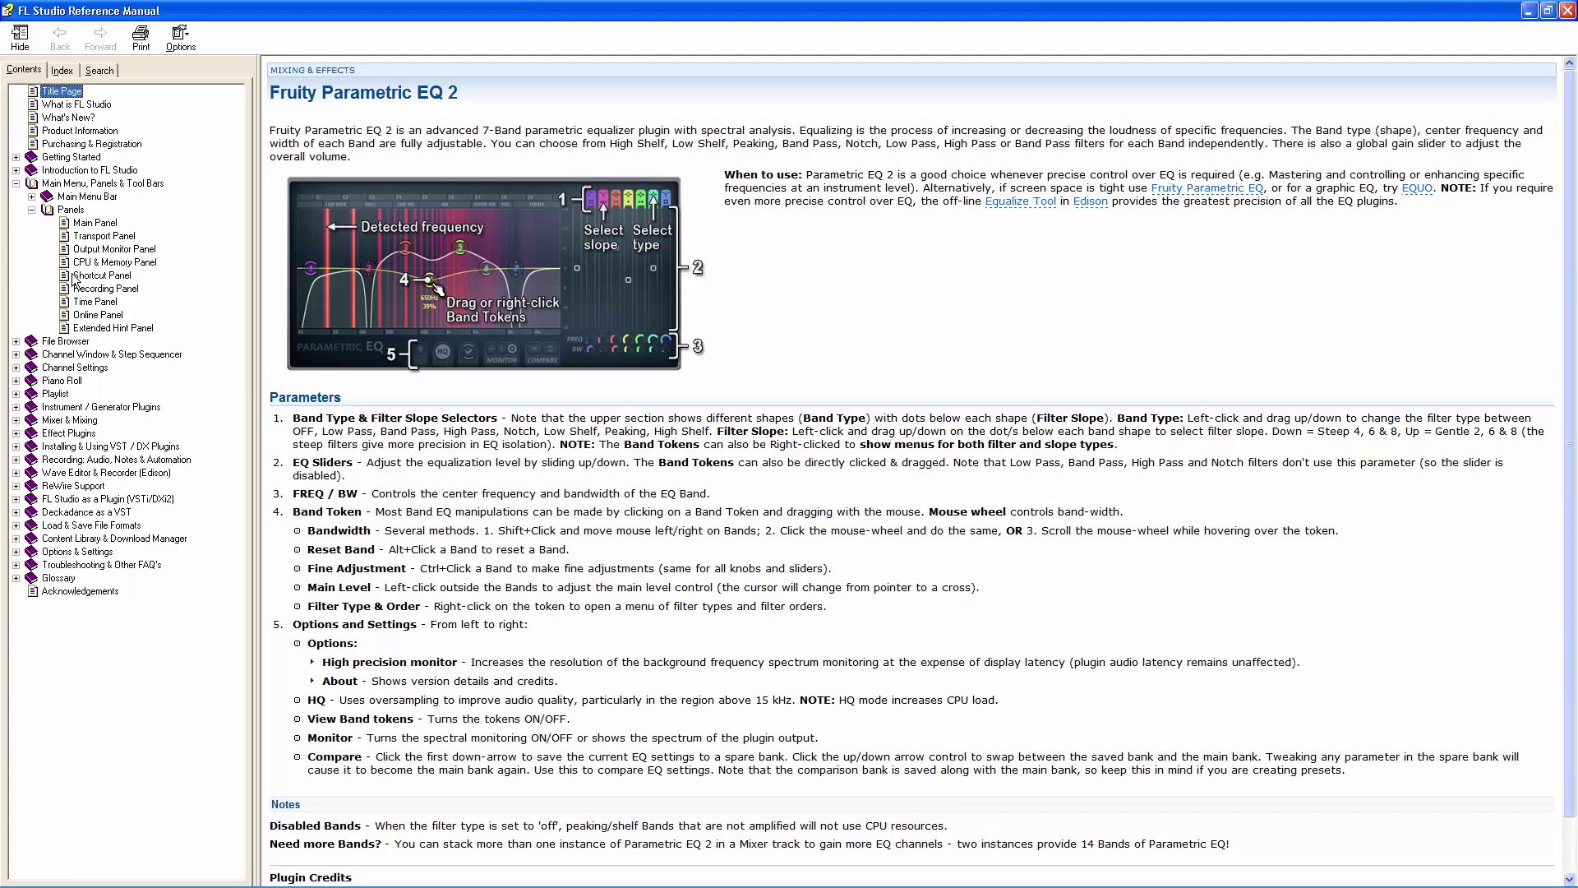
click(87, 263)
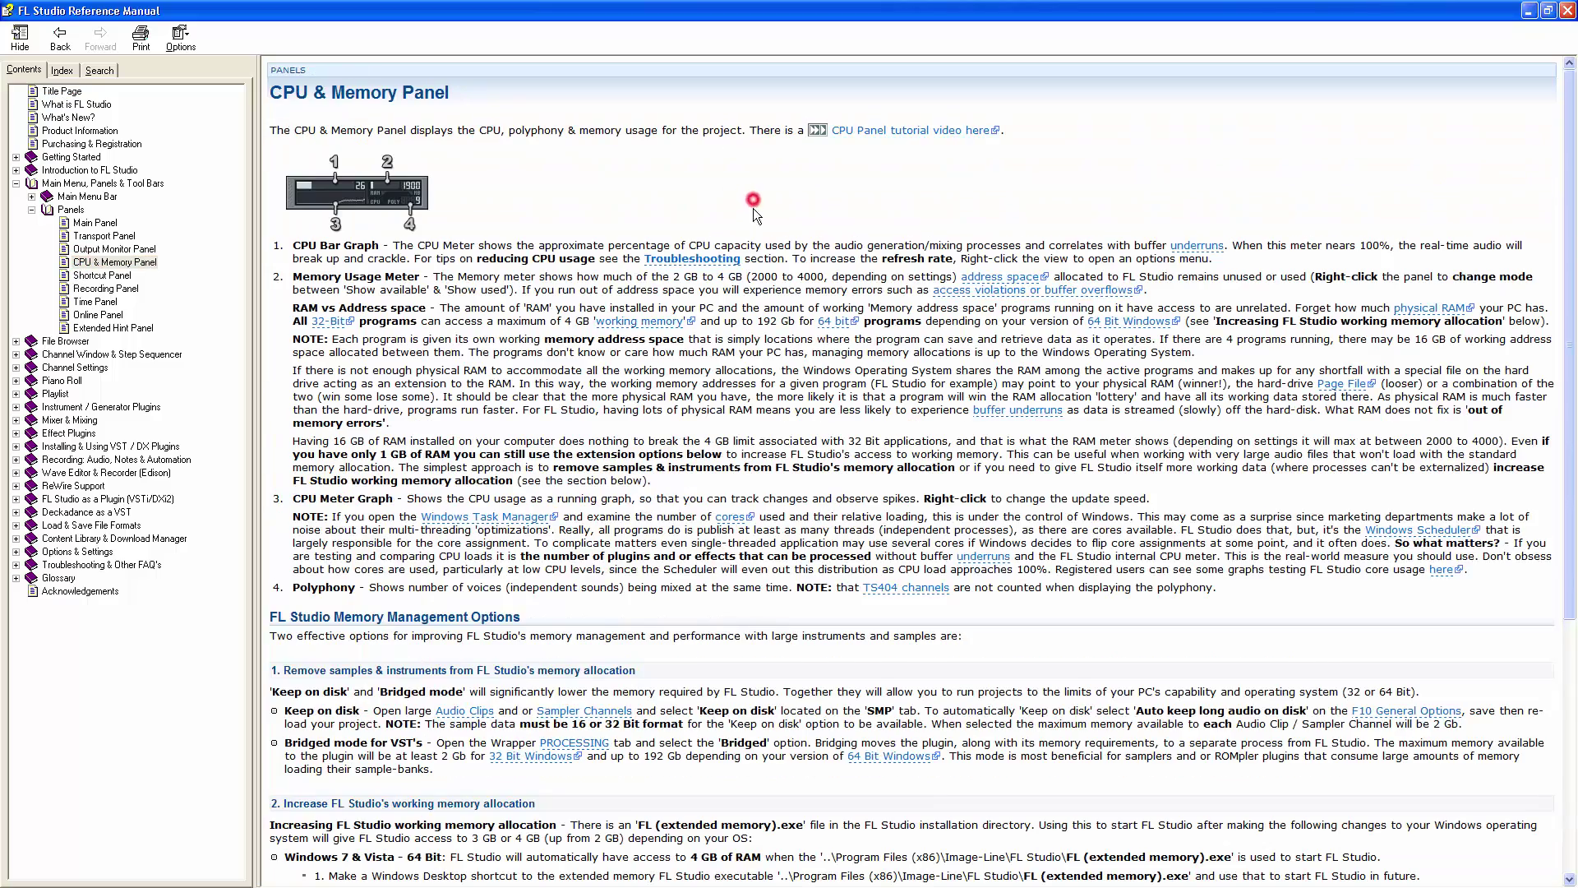
click(748, 207)
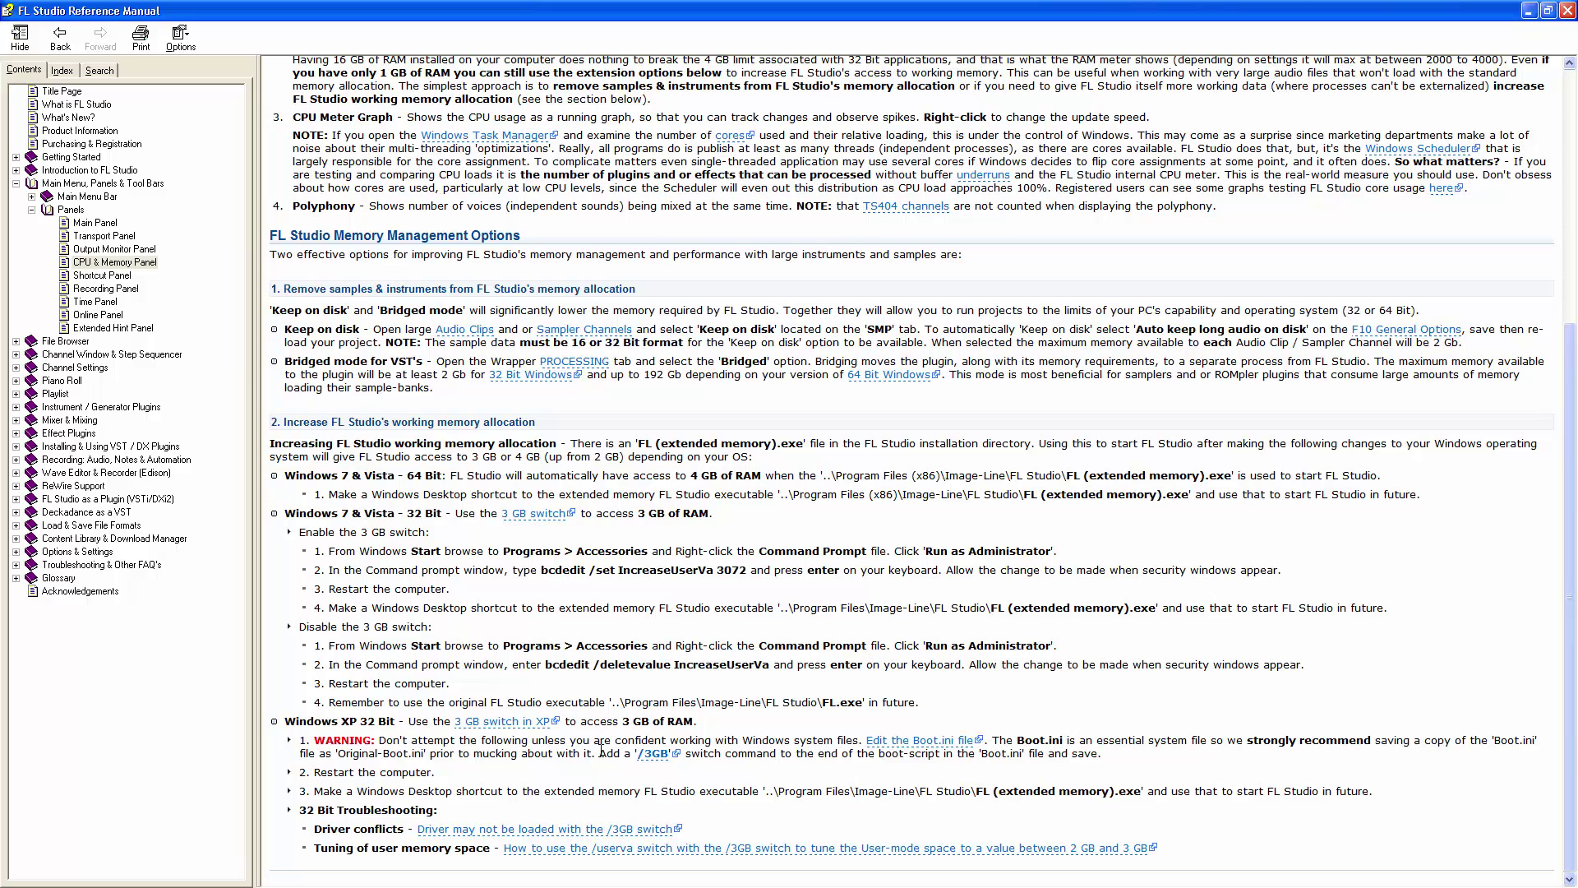
drag(601, 752, 1115, 756)
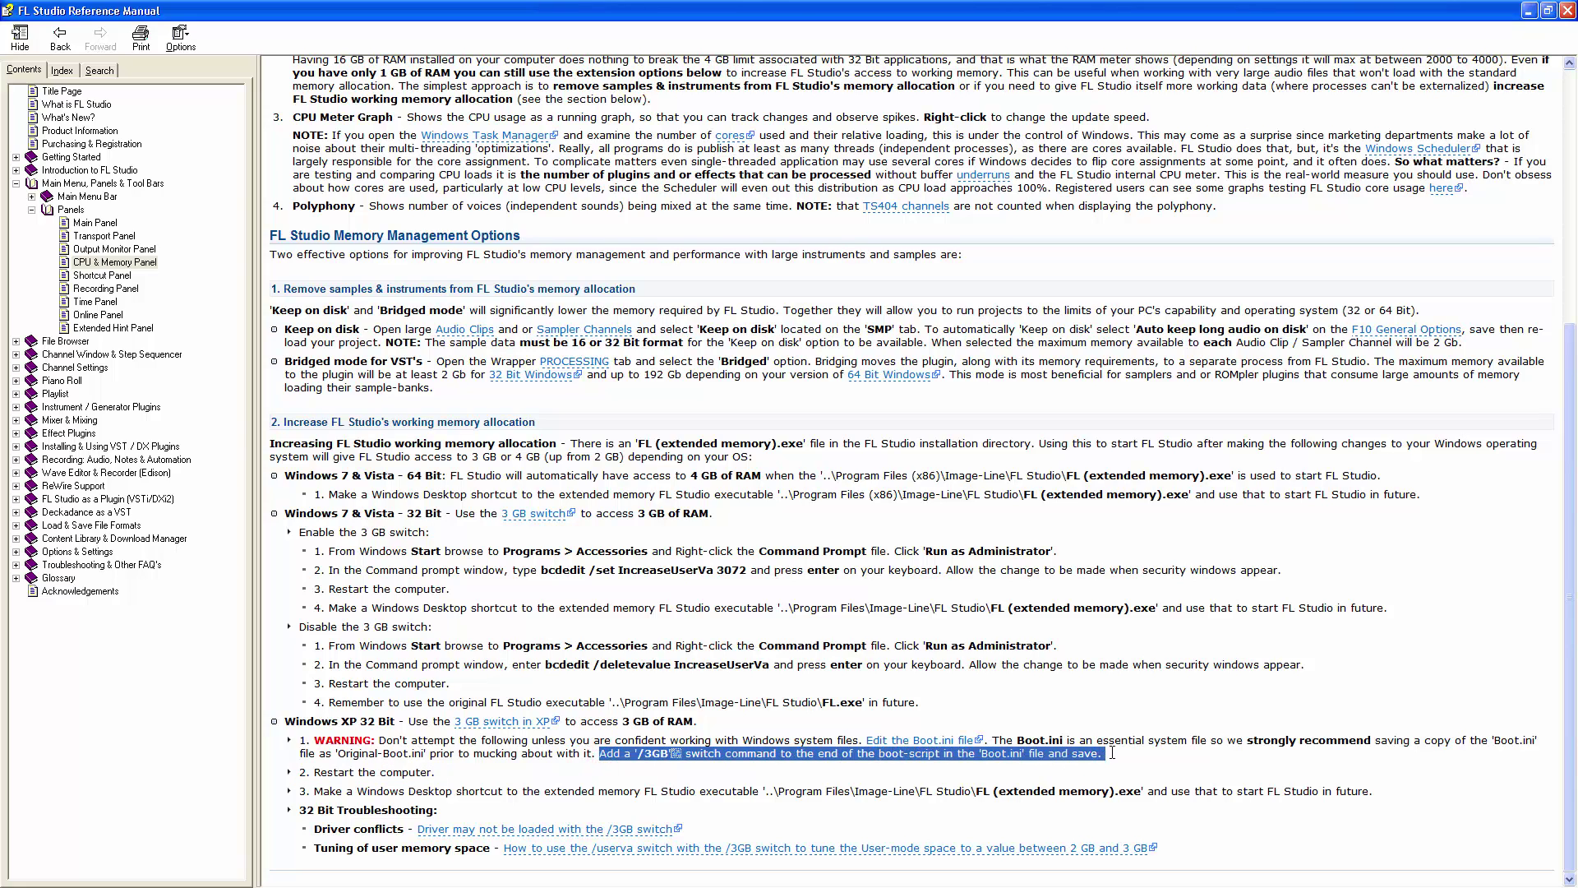
click(1131, 773)
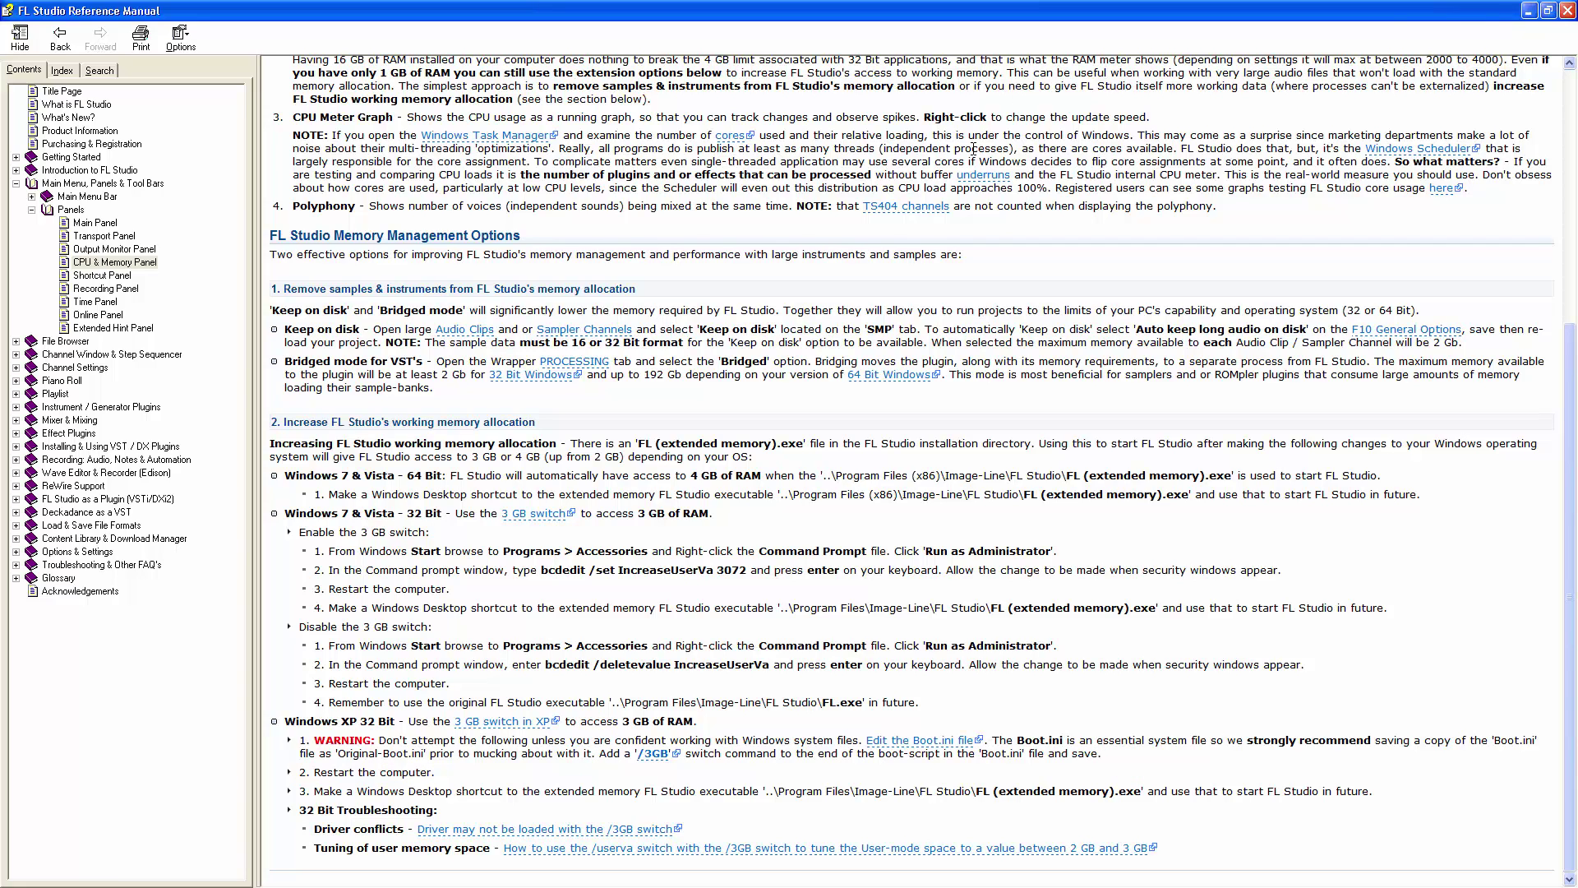
click(1566, 10)
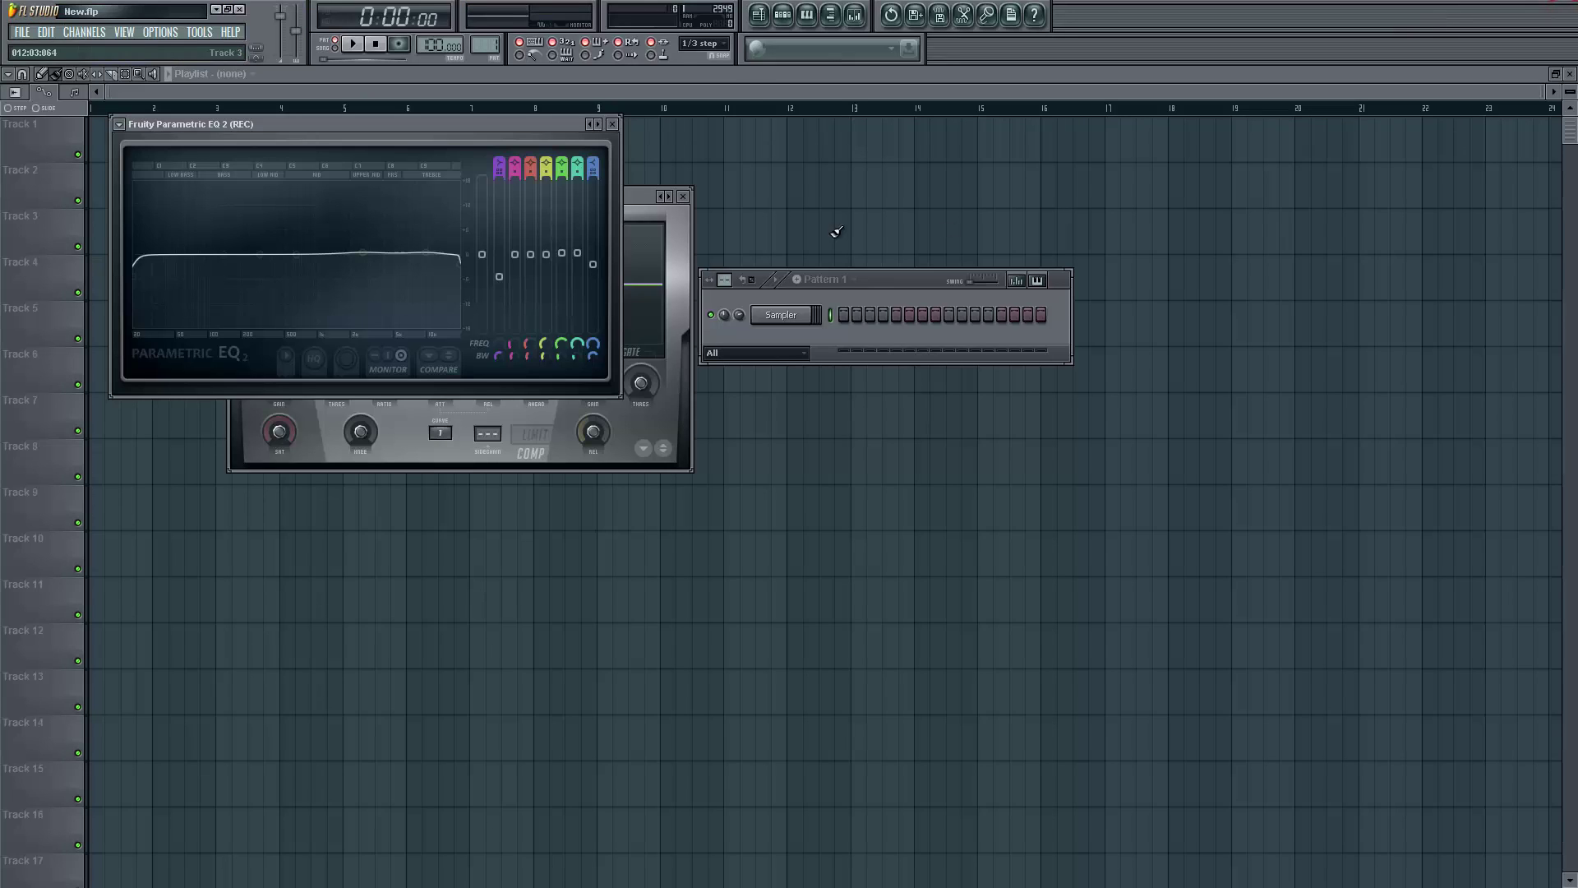
Step: Check the memory usage display mode again and minimize FL Studio to return to the desktop
click(728, 10)
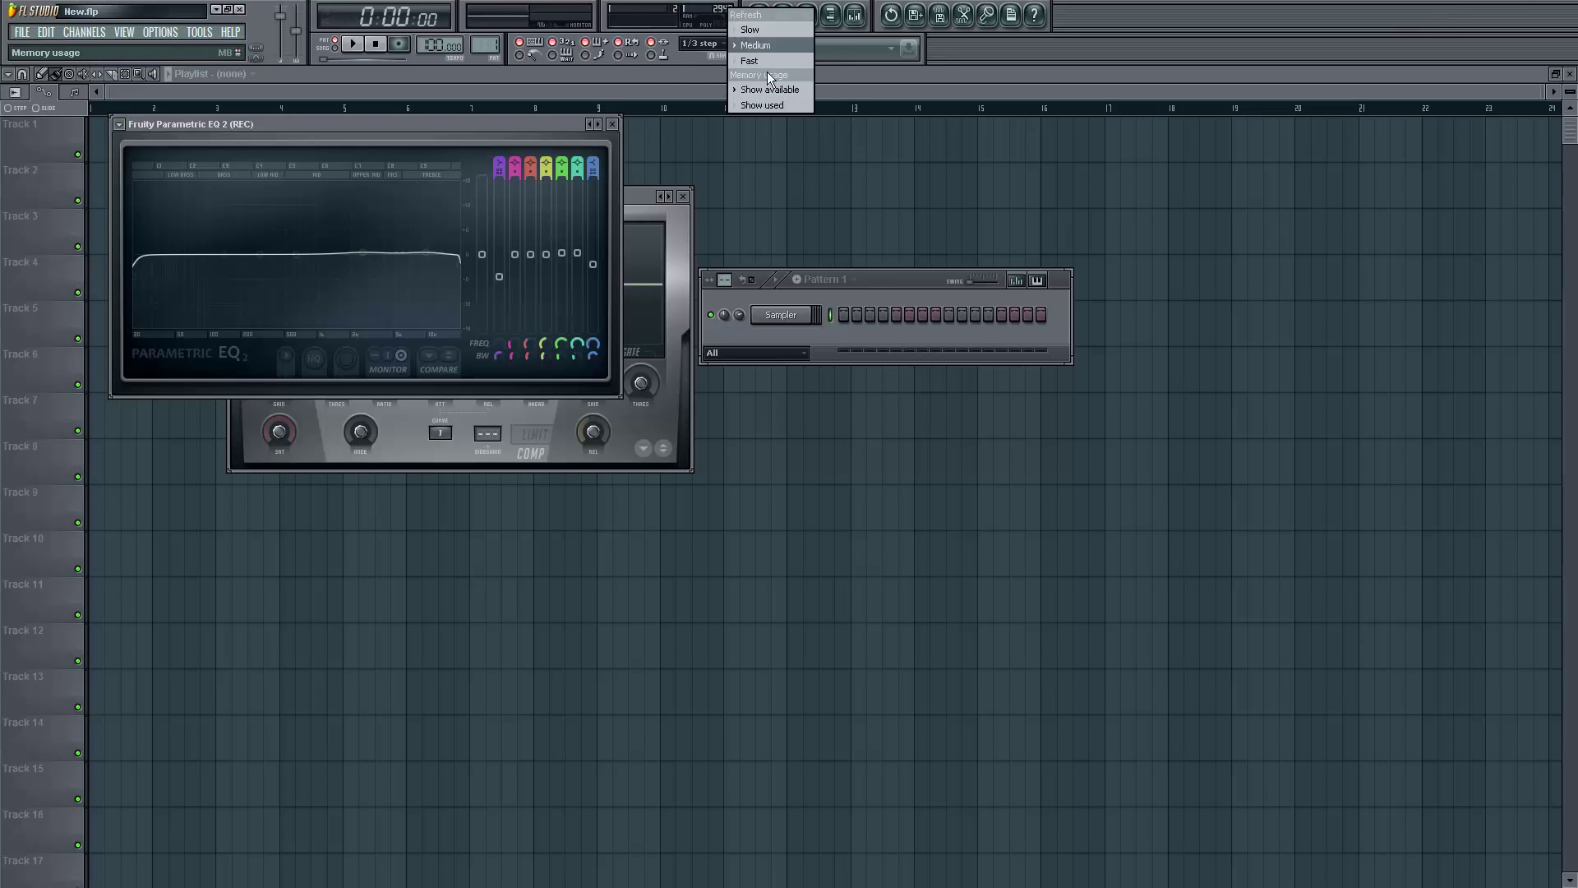
click(674, 91)
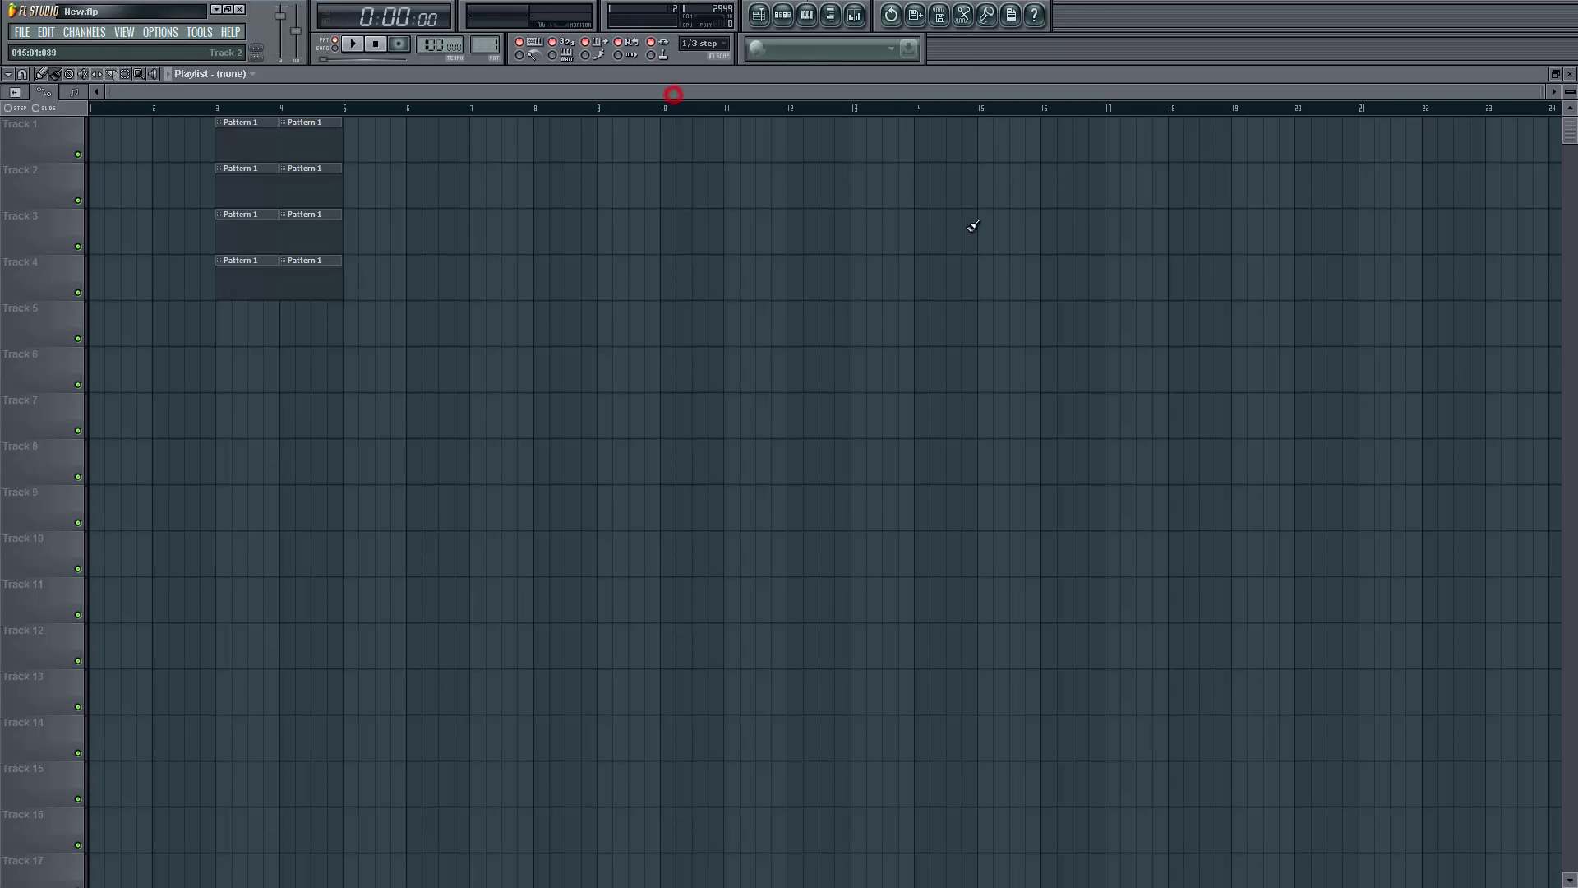
click(609, 91)
click(217, 9)
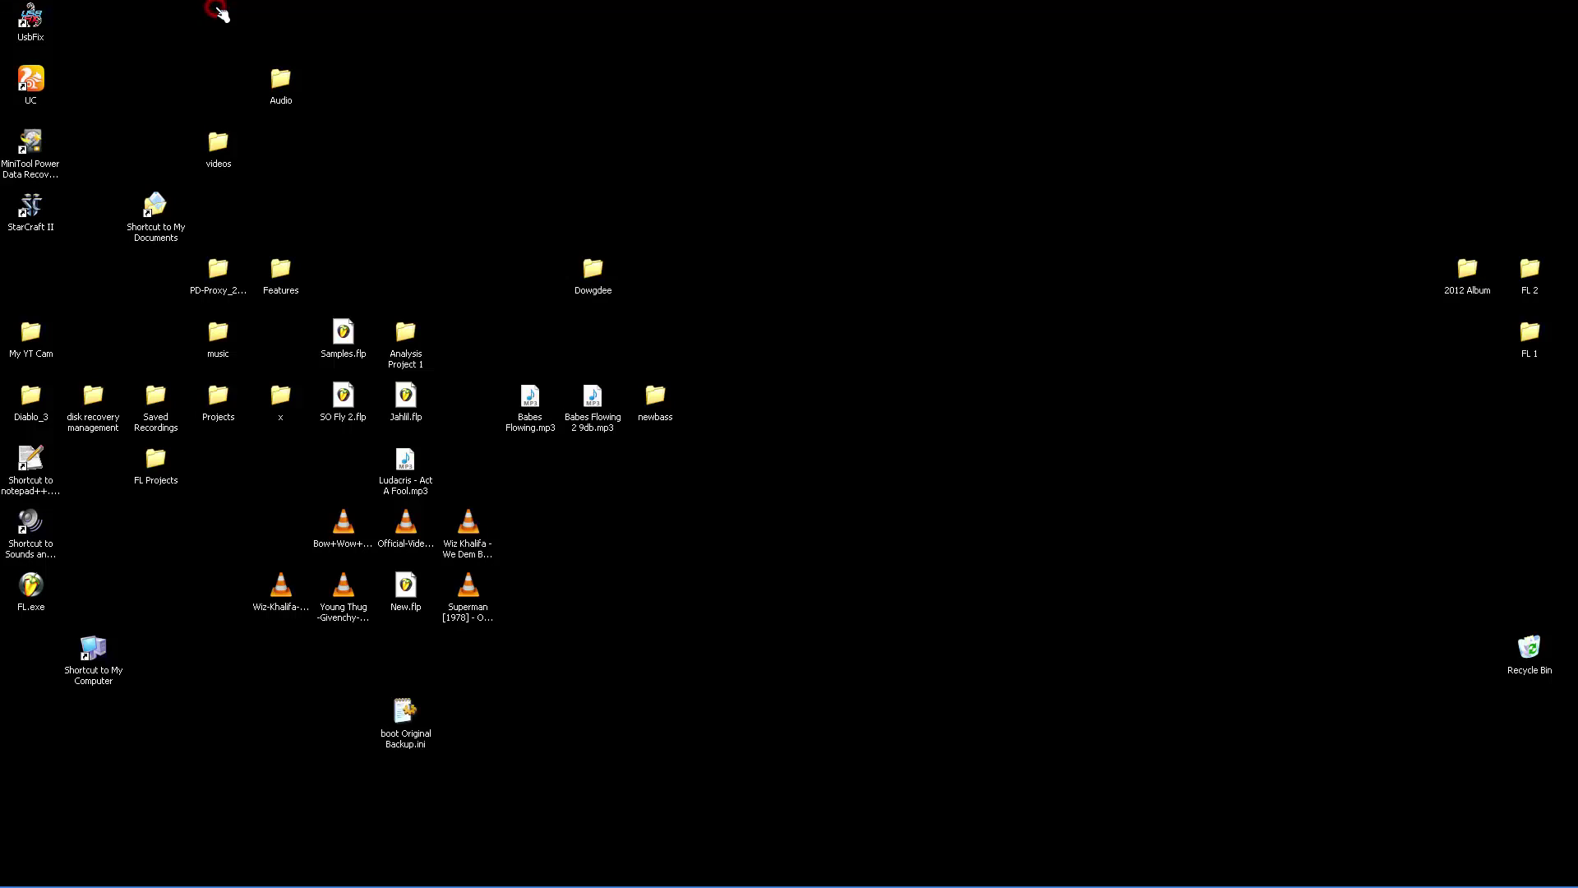
Step: Open My Computer from its desktop shortcut and move the window toward the middle of the desktop
click(99, 672)
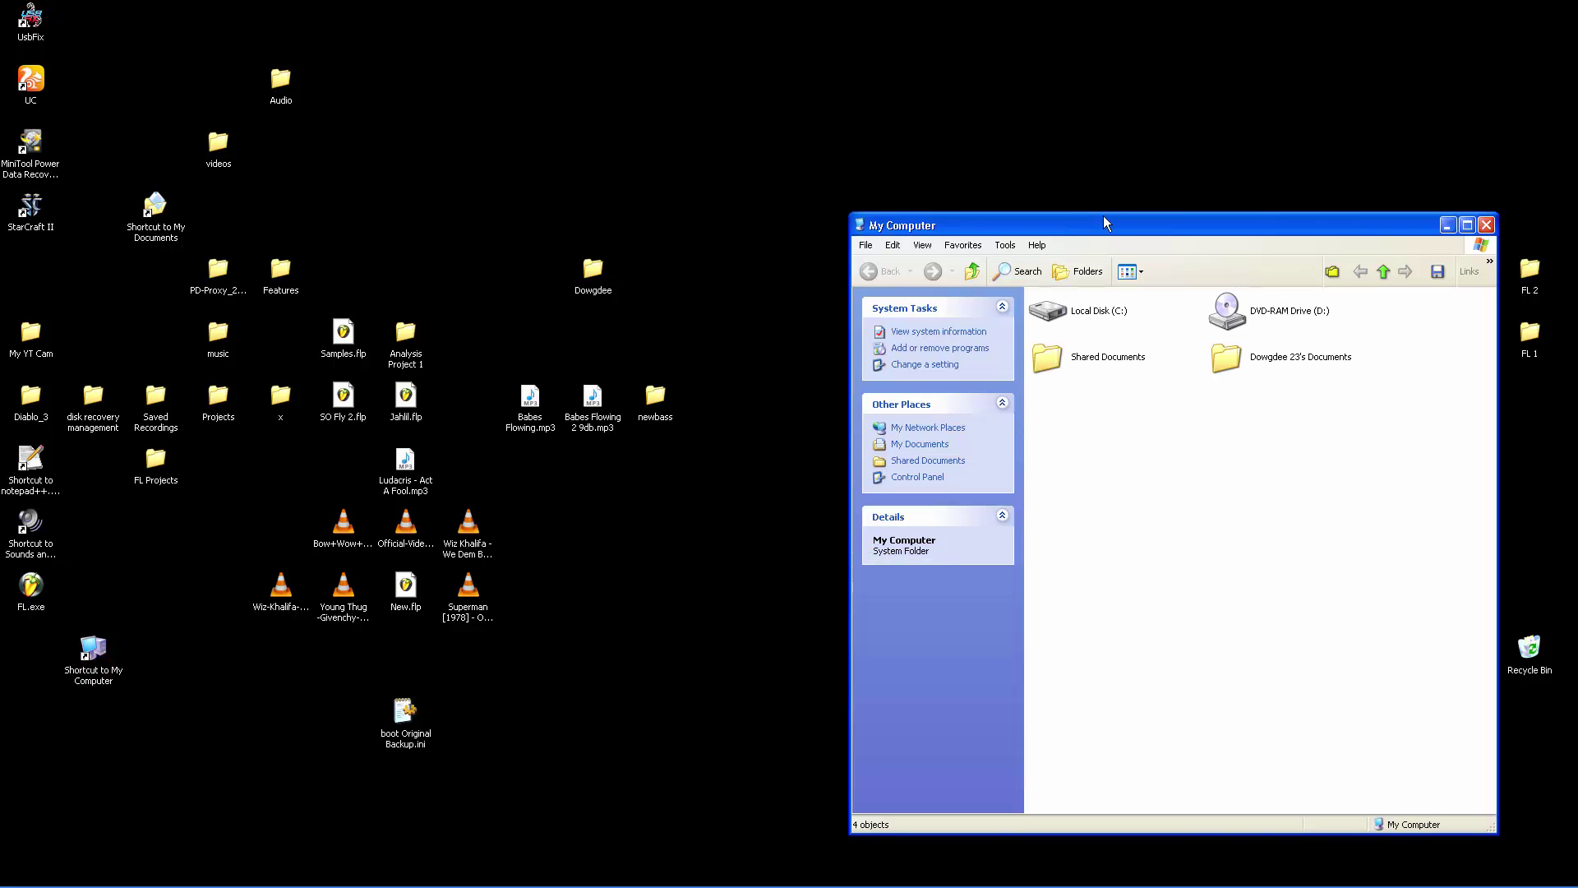
drag(1105, 220, 862, 198)
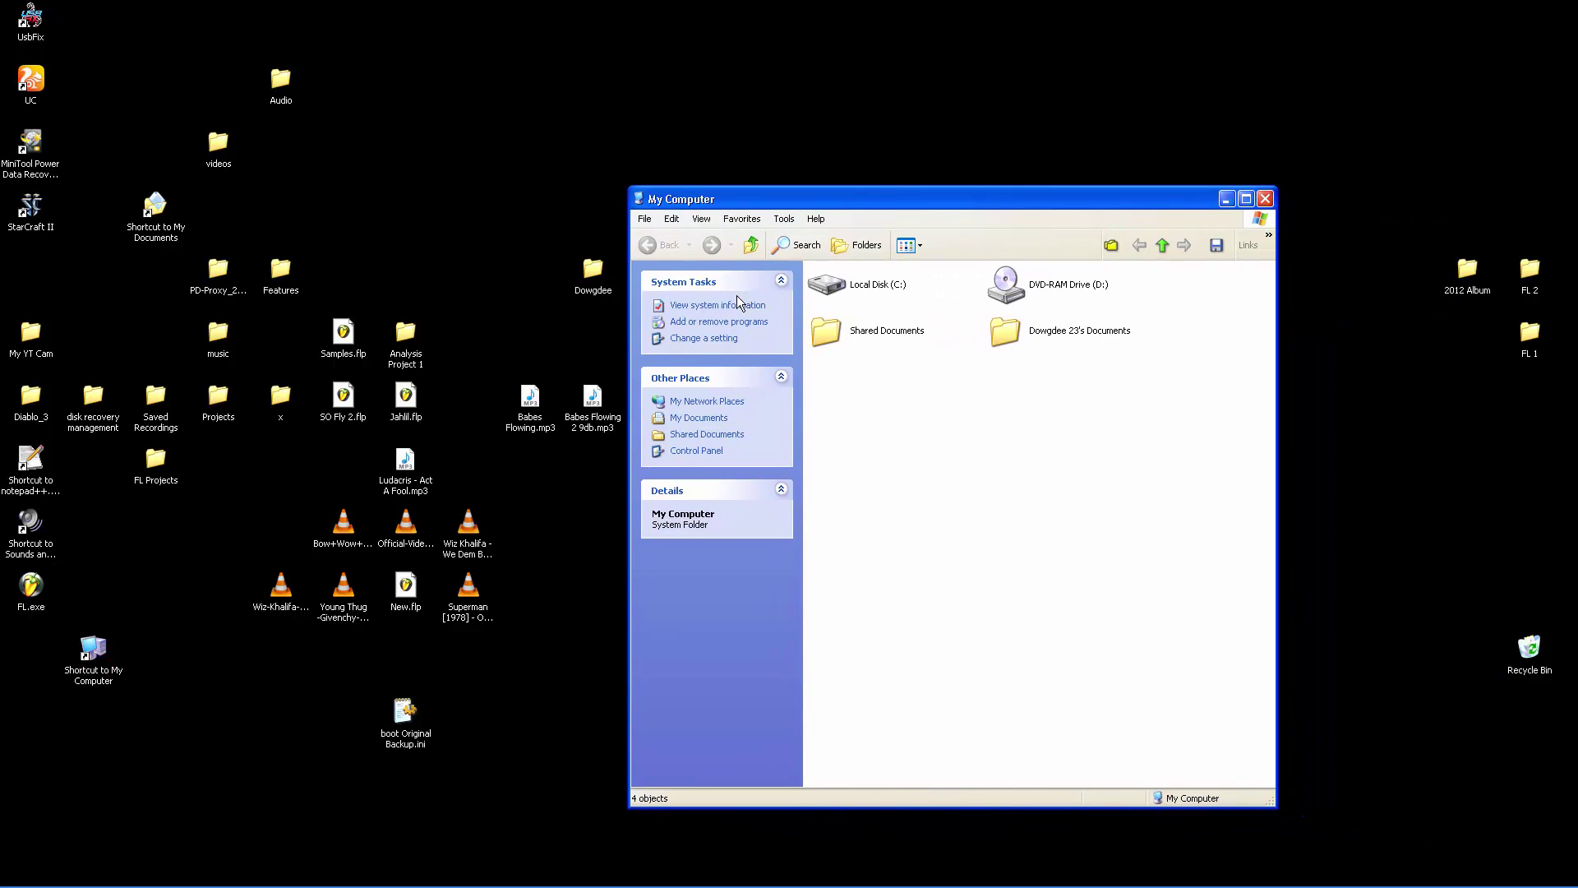
Step: Open boot.ini for manual editing from the Startup and Recovery settings in the advanced System Properties
drag(754, 208, 754, 194)
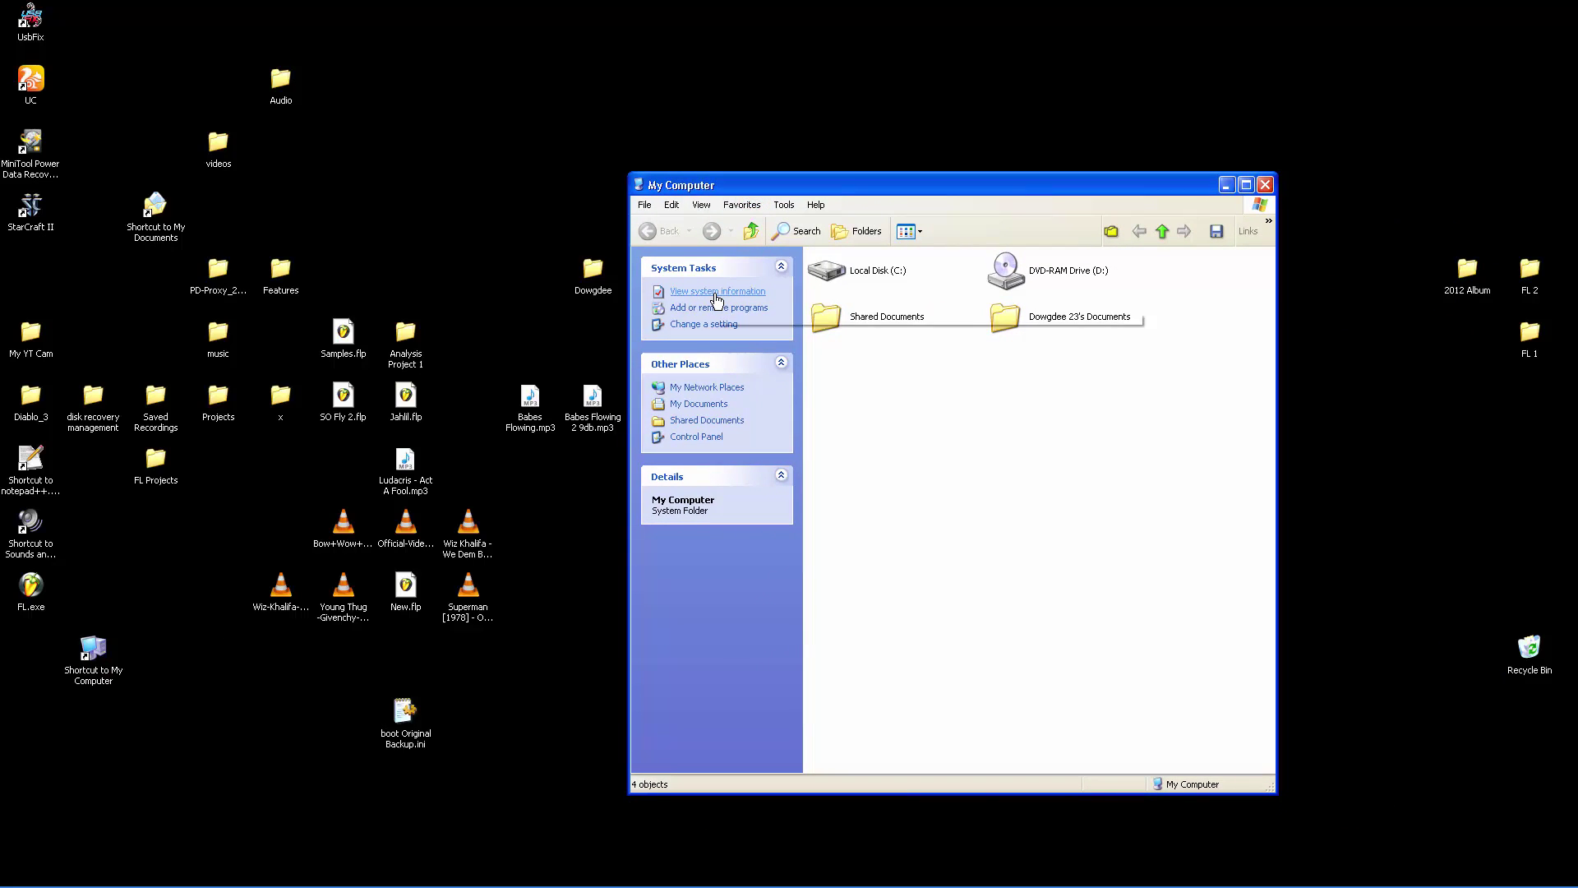
click(716, 292)
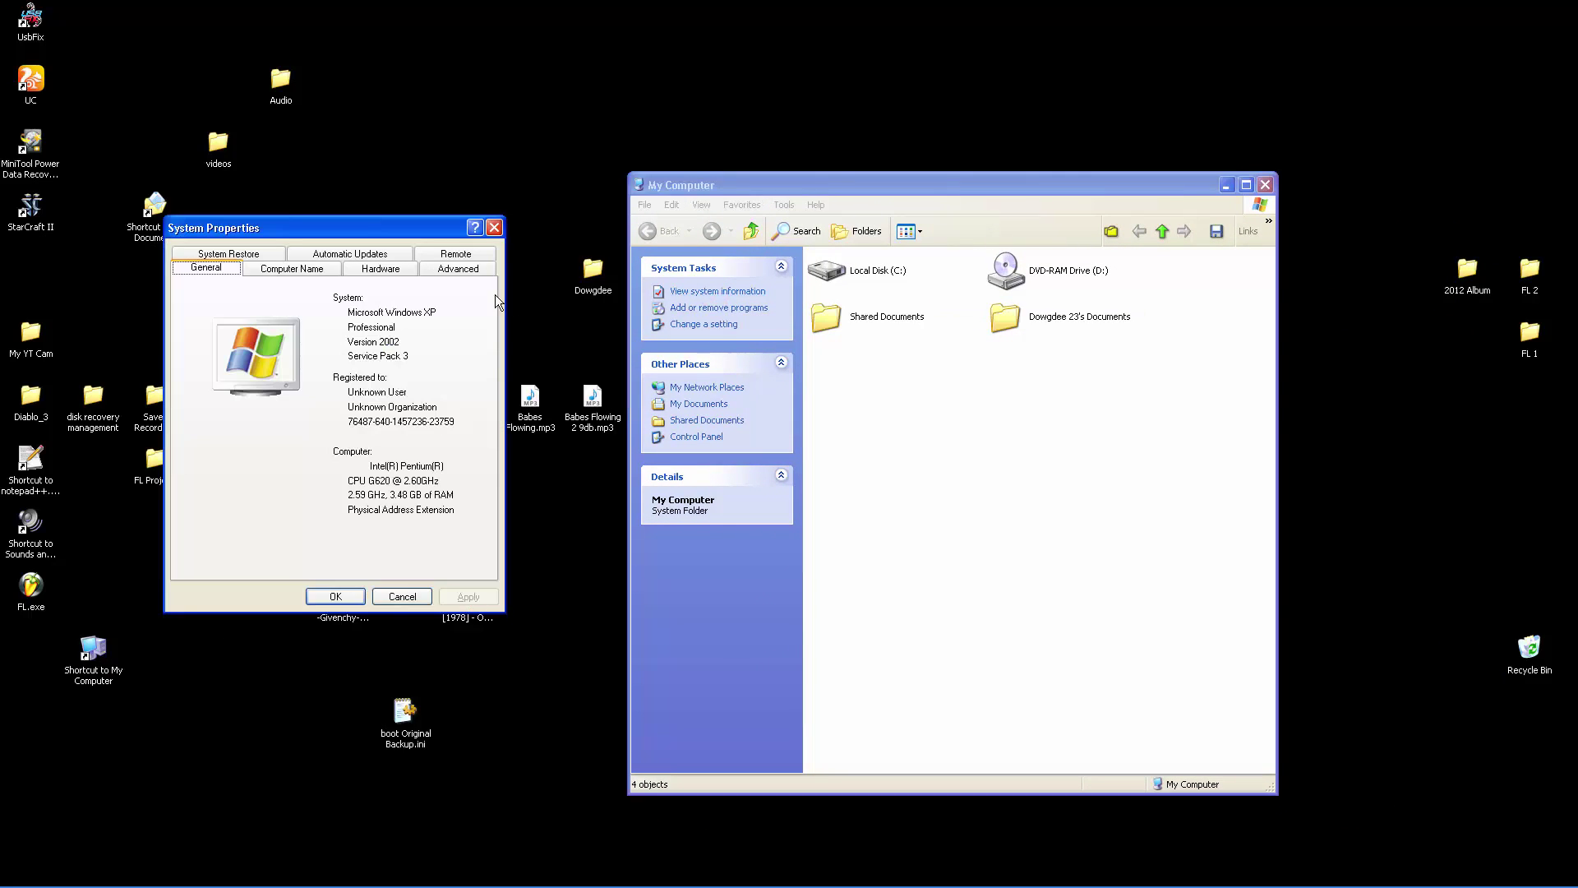
click(453, 271)
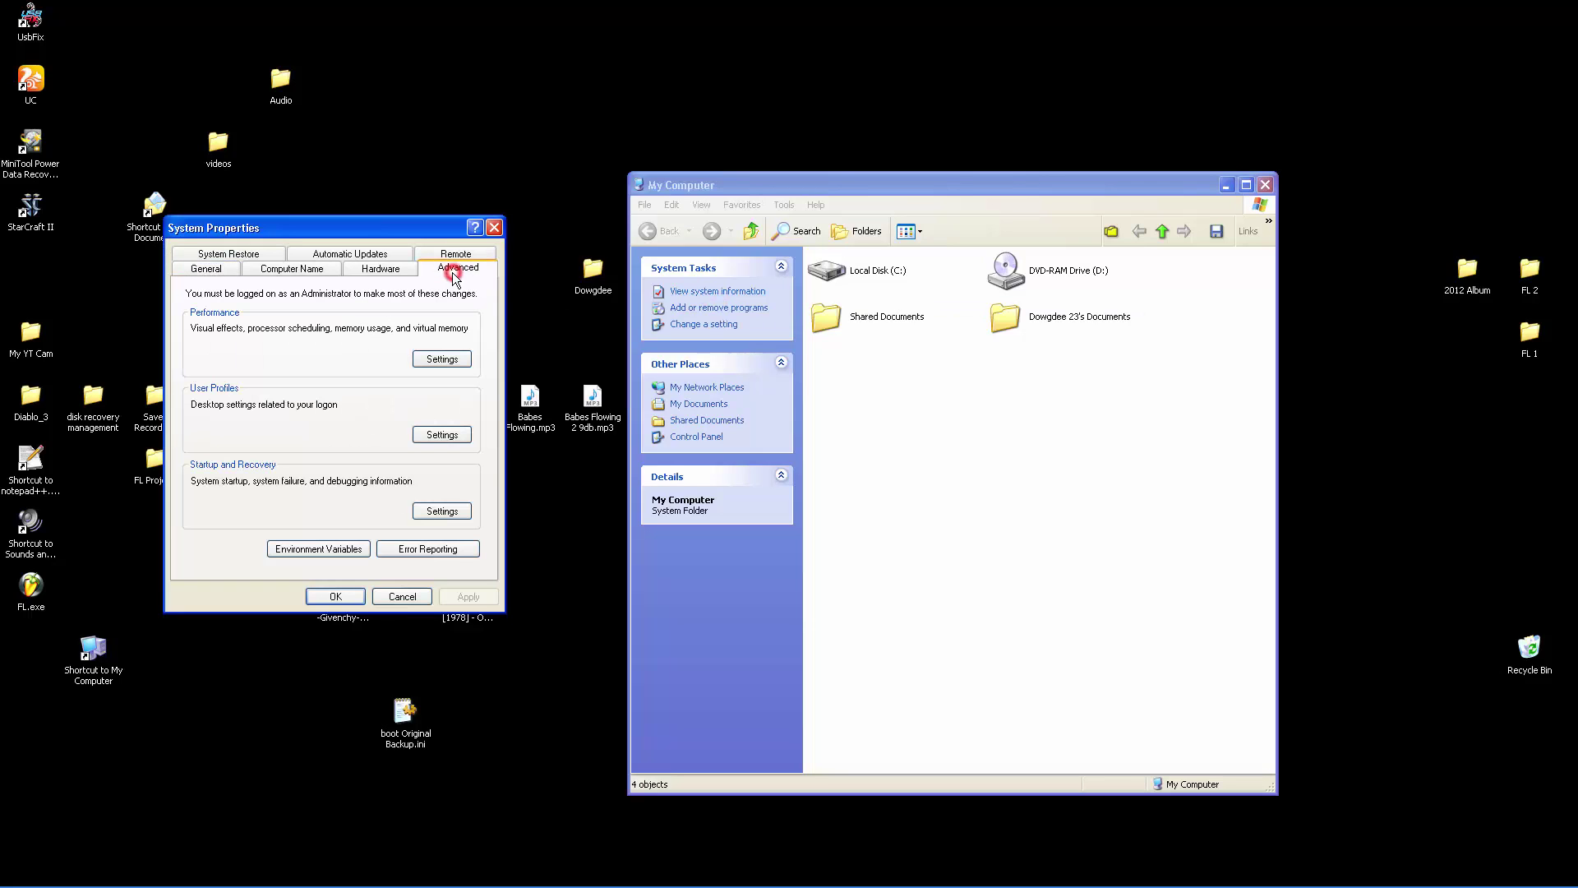
click(433, 513)
click(421, 412)
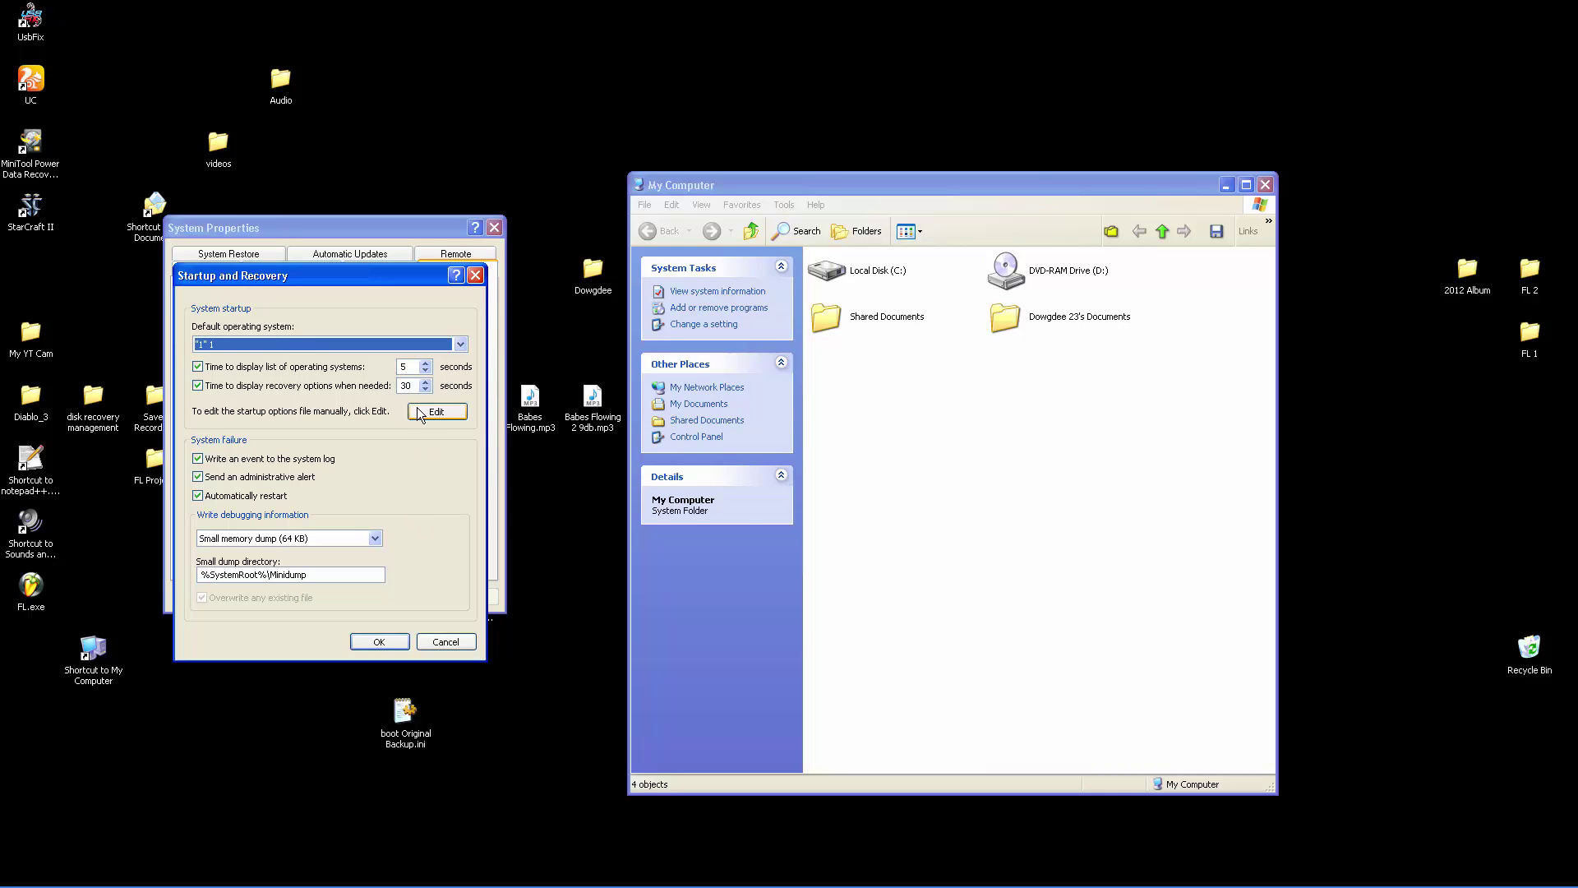
Step: Delete the "Microsoft Windows XP SP3 3GB" /3GB /fastdetect entry from the end of boot.ini and save the file
triple_click(1336, 547)
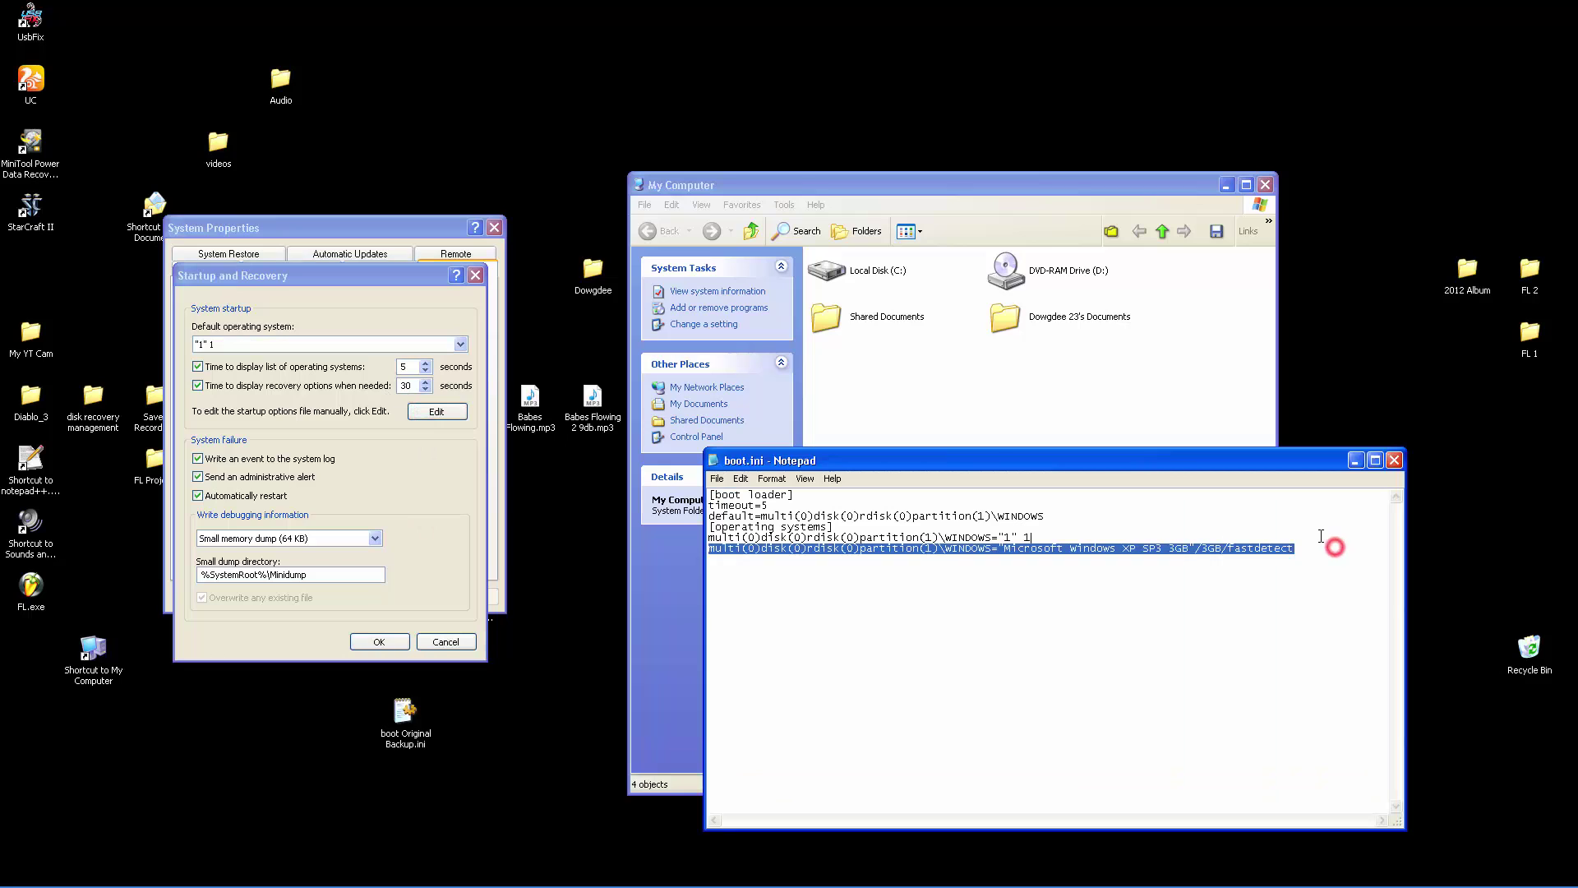
click(1332, 542)
click(820, 578)
drag(820, 578, 1053, 537)
key(Delete)
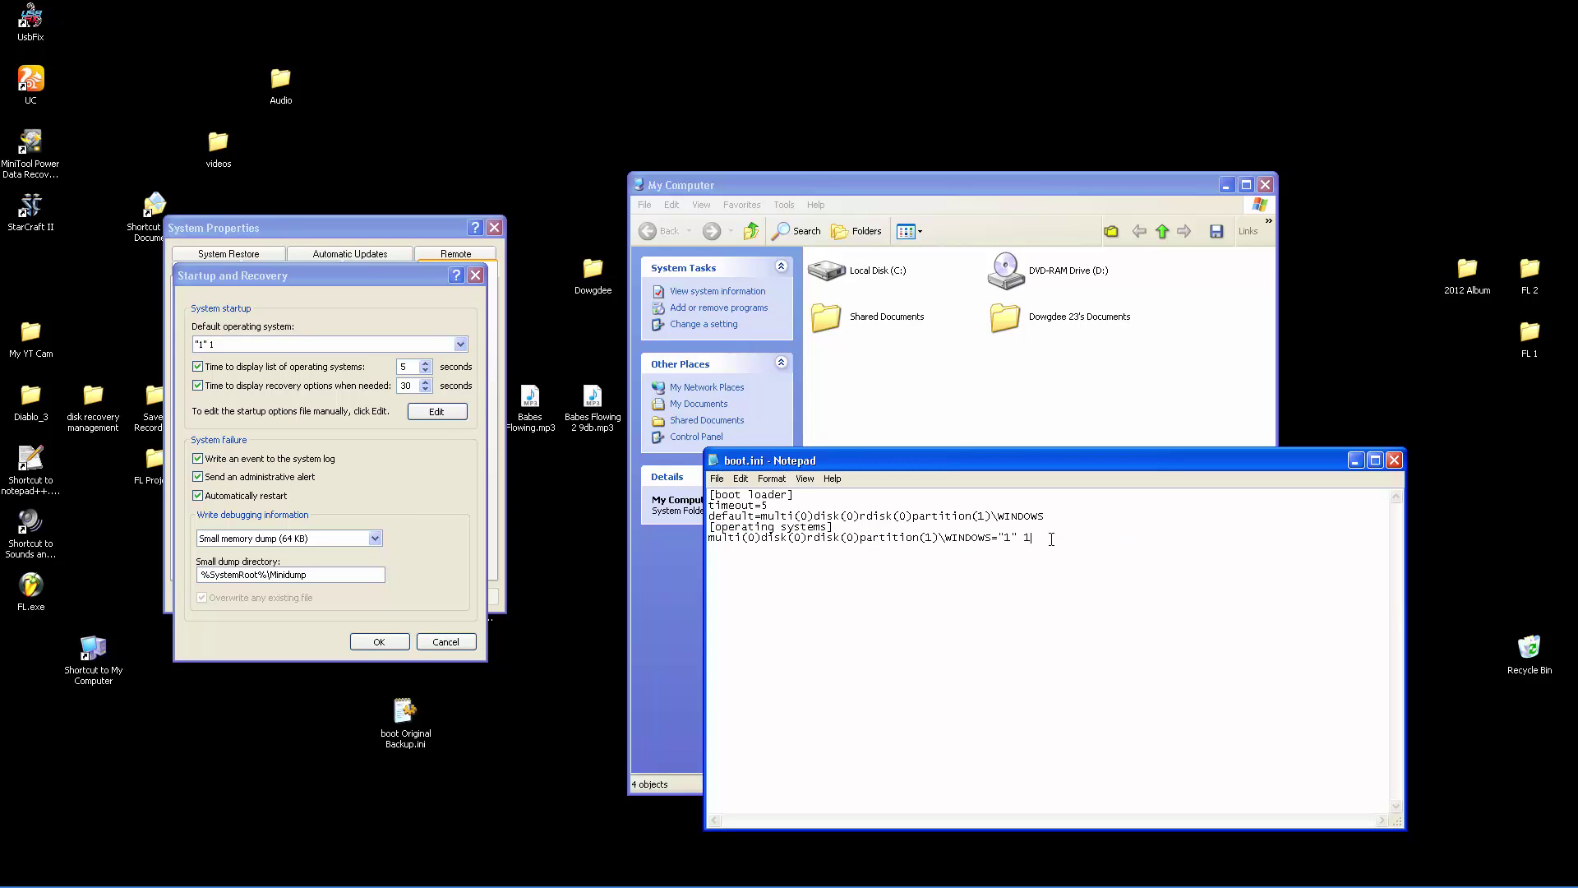
click(716, 479)
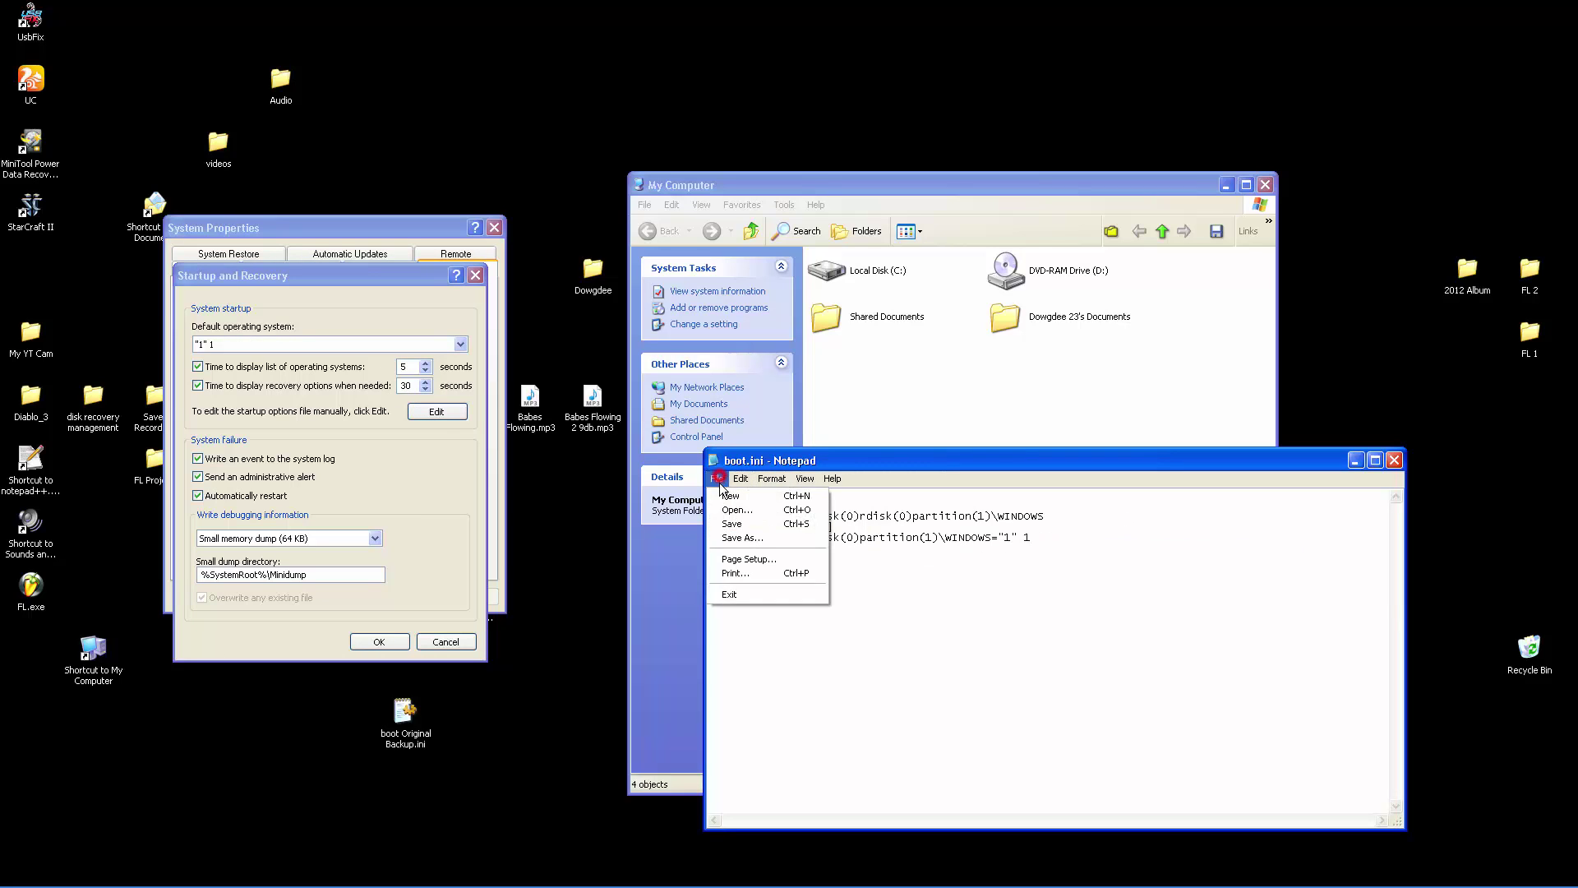
click(737, 526)
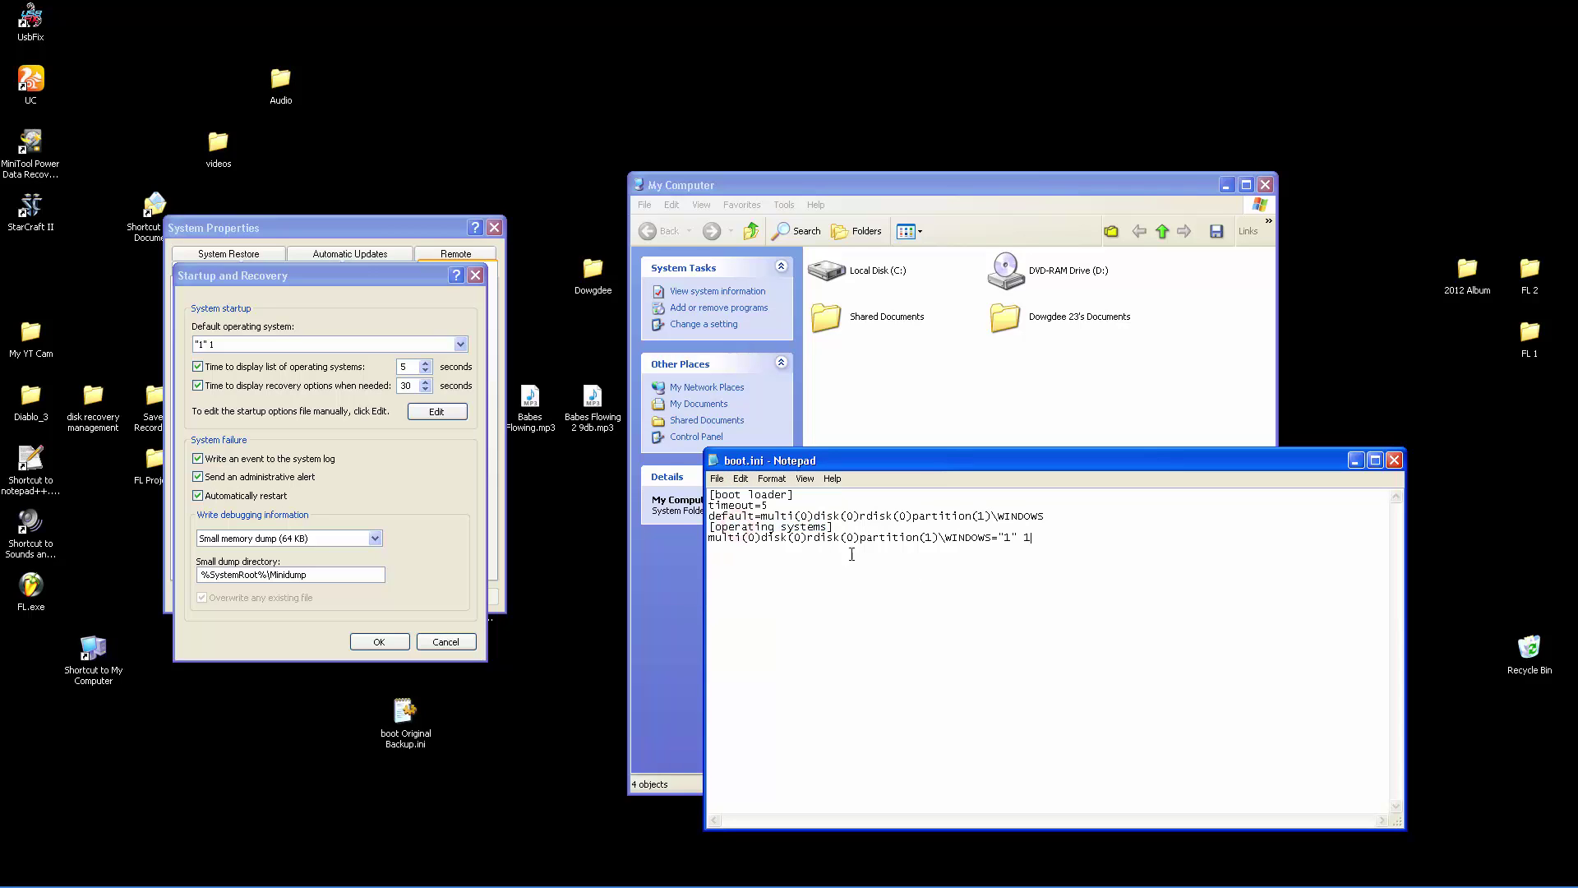
Step: Close boot.ini, the Startup and Recovery and System Properties dialogs, and My Computer to return to the desktop
click(1394, 460)
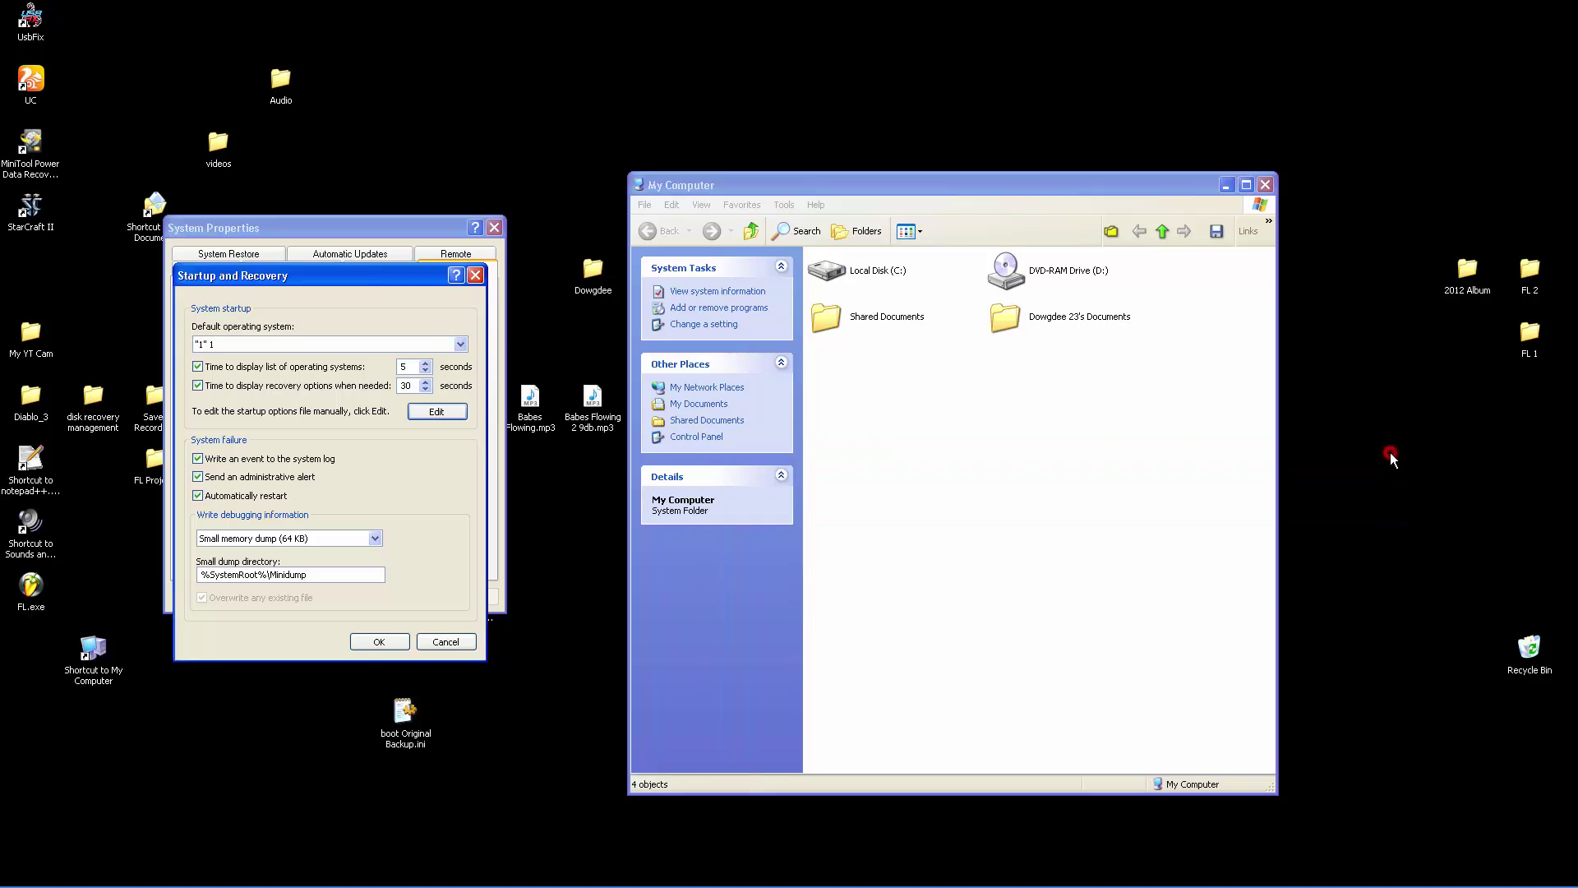
click(478, 276)
click(494, 227)
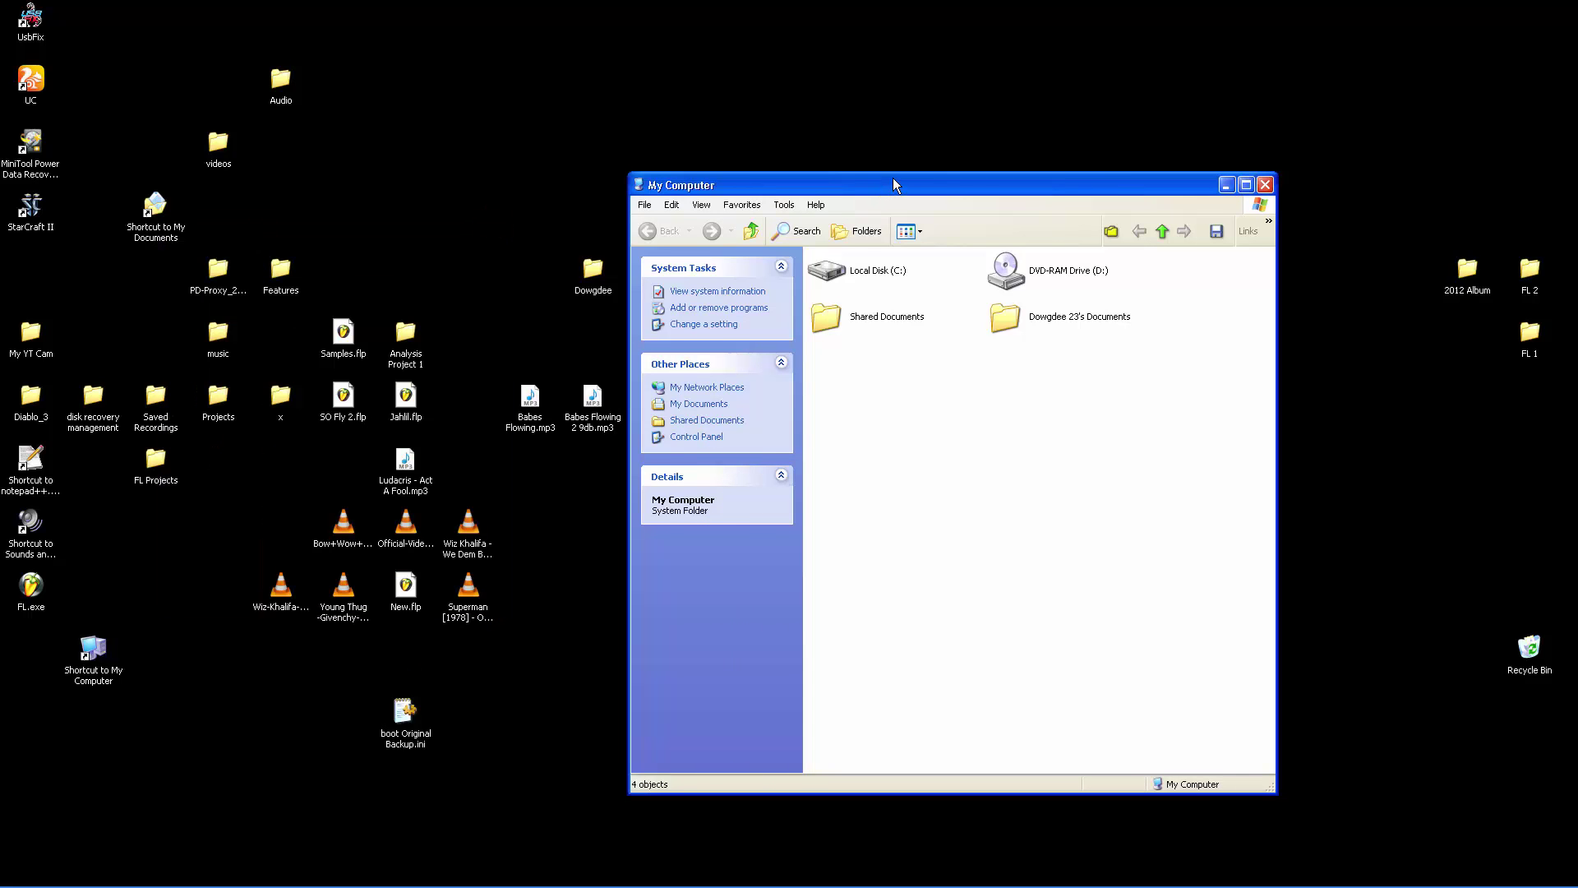
drag(896, 184, 908, 189)
click(1278, 190)
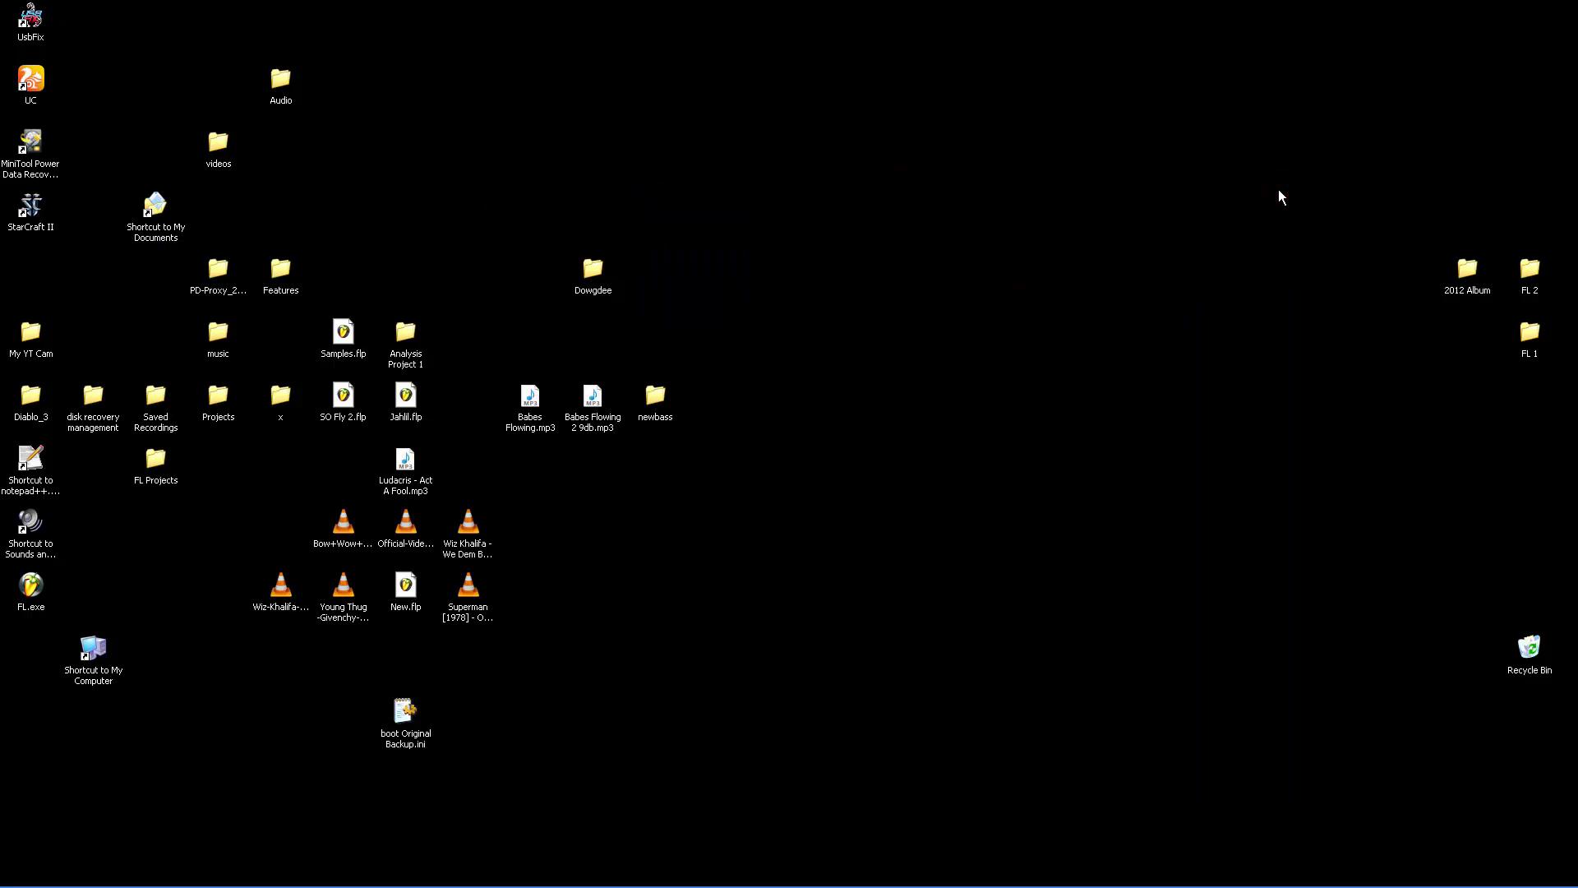